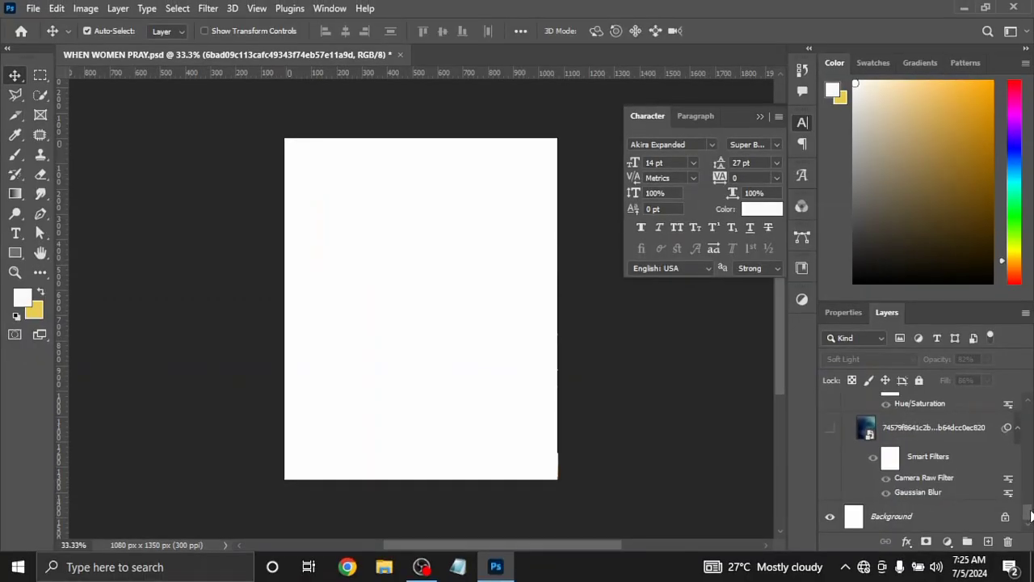
# Show the blue sky image layer above the Background and turn off its Camera Raw and Gaussian Blur smart filters
pyautogui.moveTo(1030, 516); pyautogui.dragTo(1032, 510)
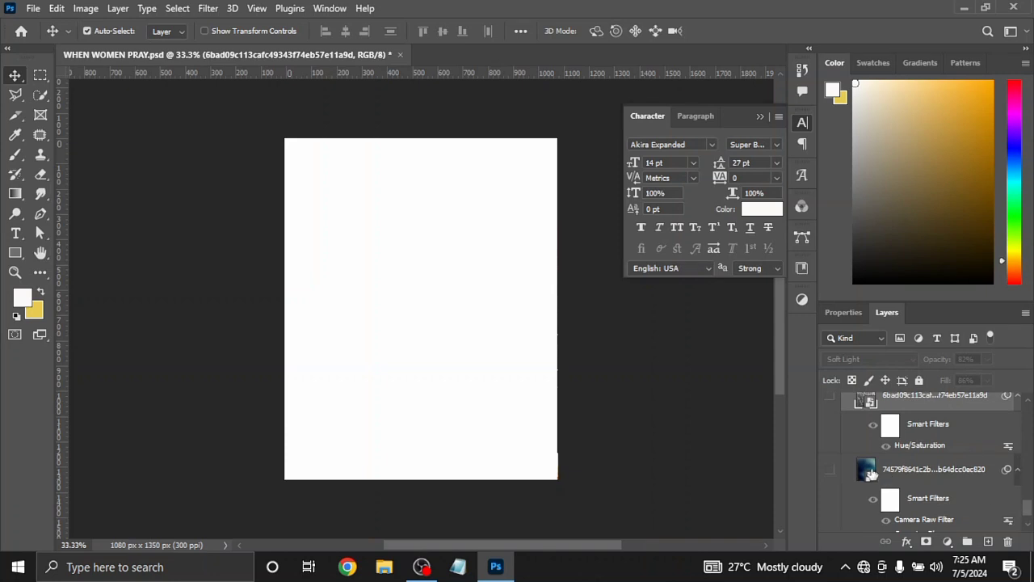
pyautogui.click(827, 468)
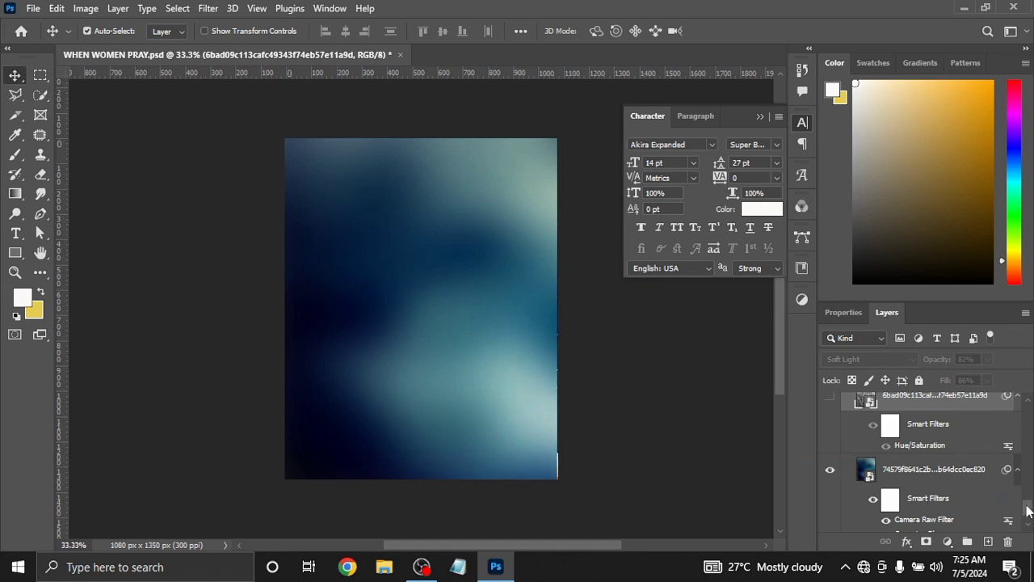
pyautogui.scroll(-2, 1028, 509)
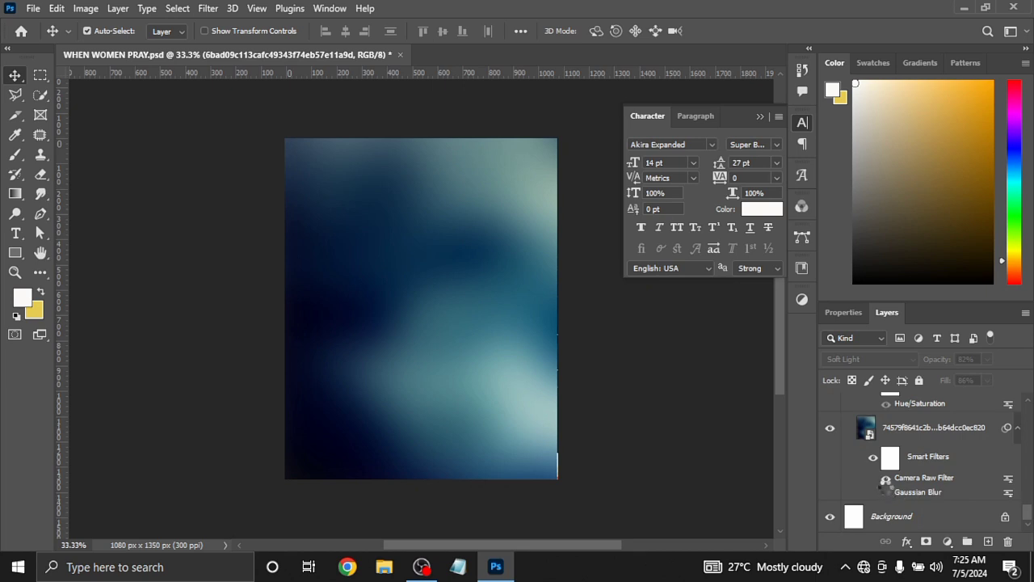
pyautogui.click(885, 480)
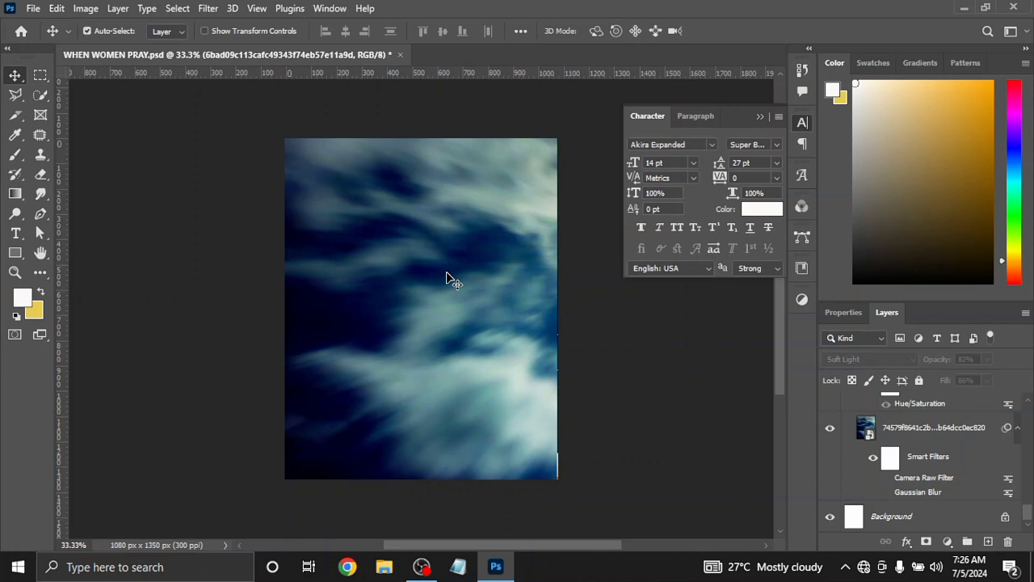
# Check how far the unfiltered sky image extends beyond the canvas using Free Transform
pyautogui.moveTo(450, 279); pyautogui.dragTo(232, 259)
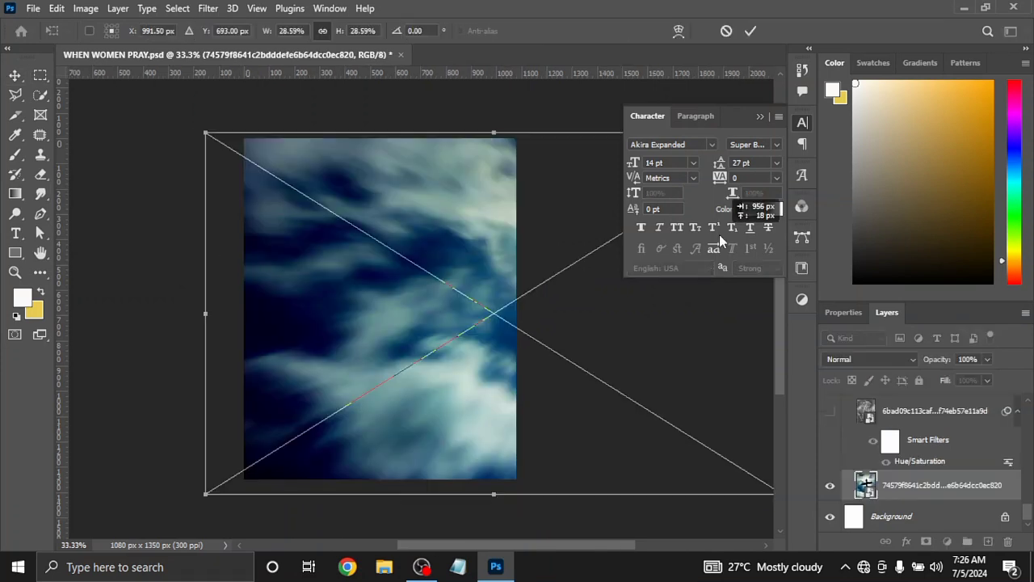
pyautogui.moveTo(722, 239); pyautogui.dragTo(719, 231)
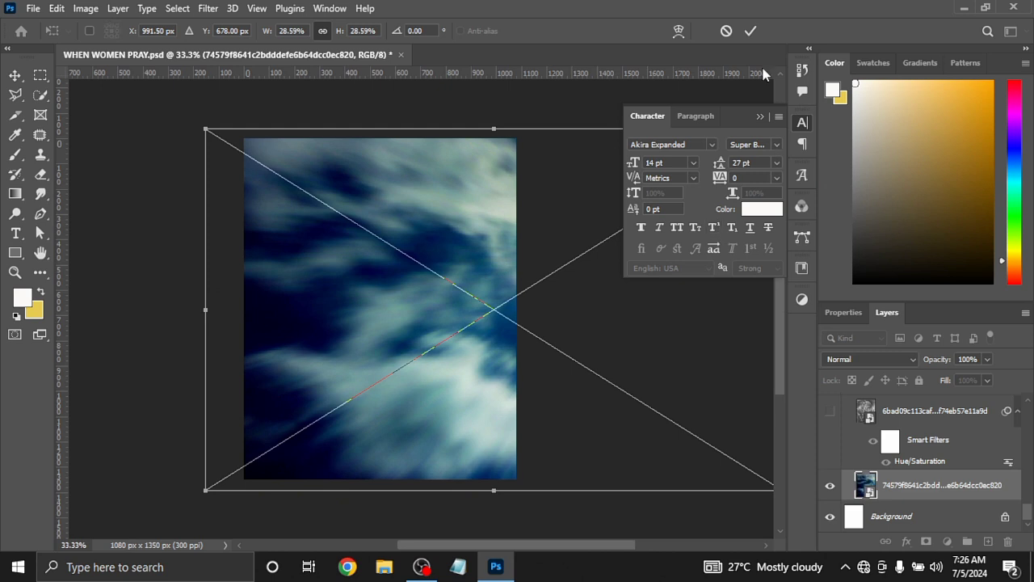
pyautogui.click(750, 31)
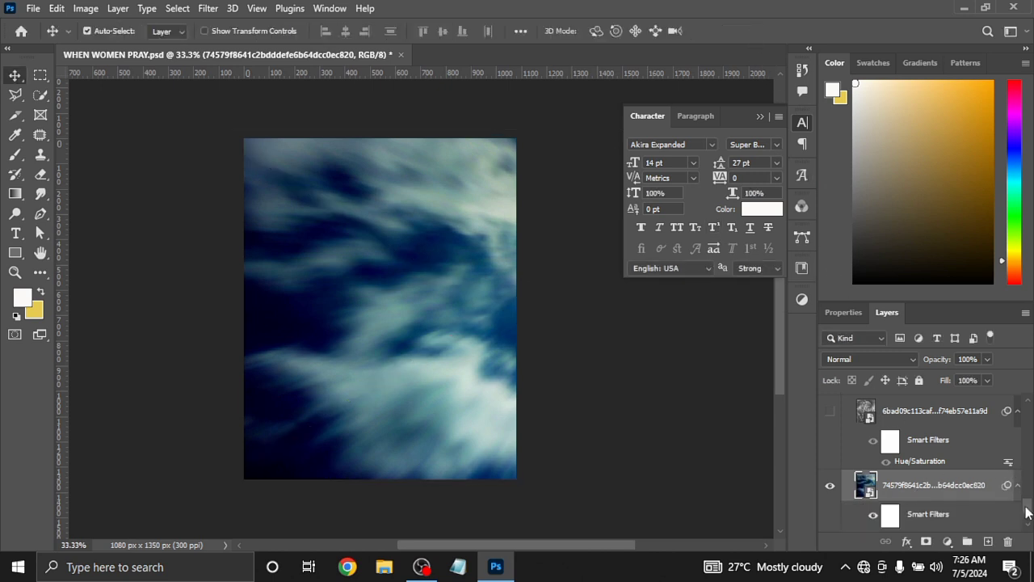
# Turn the sky layer's Camera Raw smart filter back on and review its Basic adjustments
pyautogui.moveTo(1028, 511); pyautogui.dragTo(1027, 516)
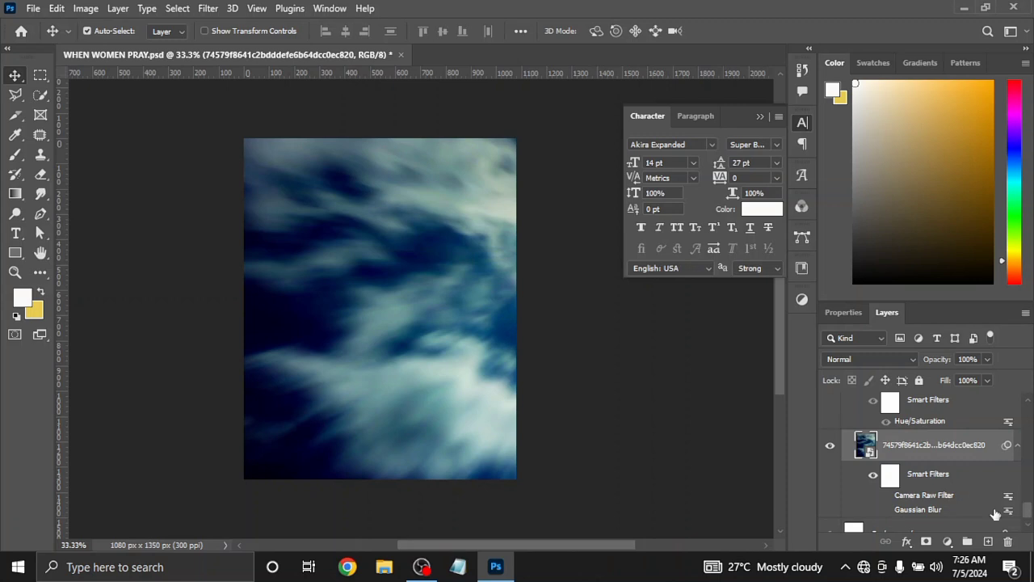
pyautogui.click(885, 497)
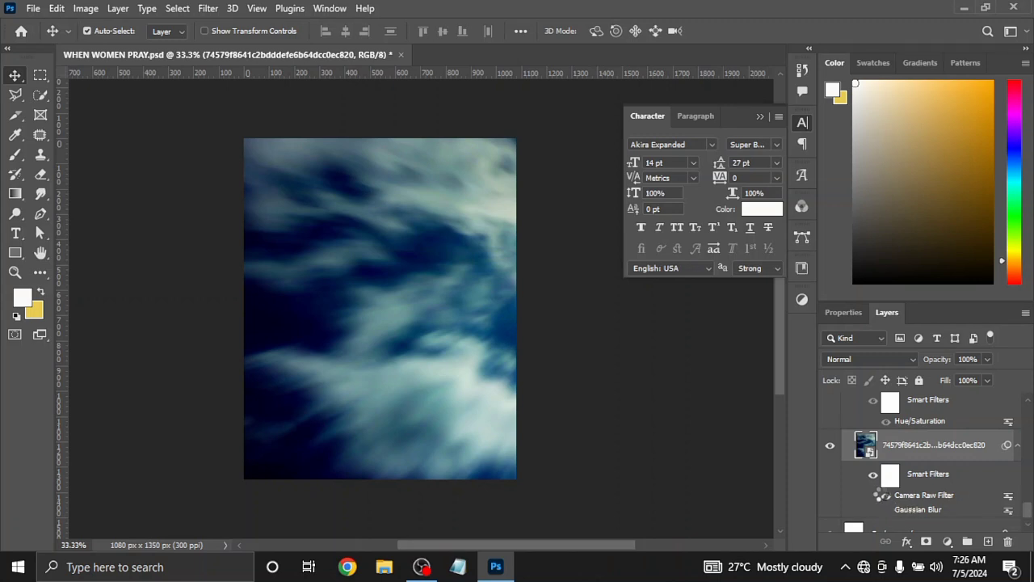
pyautogui.doubleClick(913, 496)
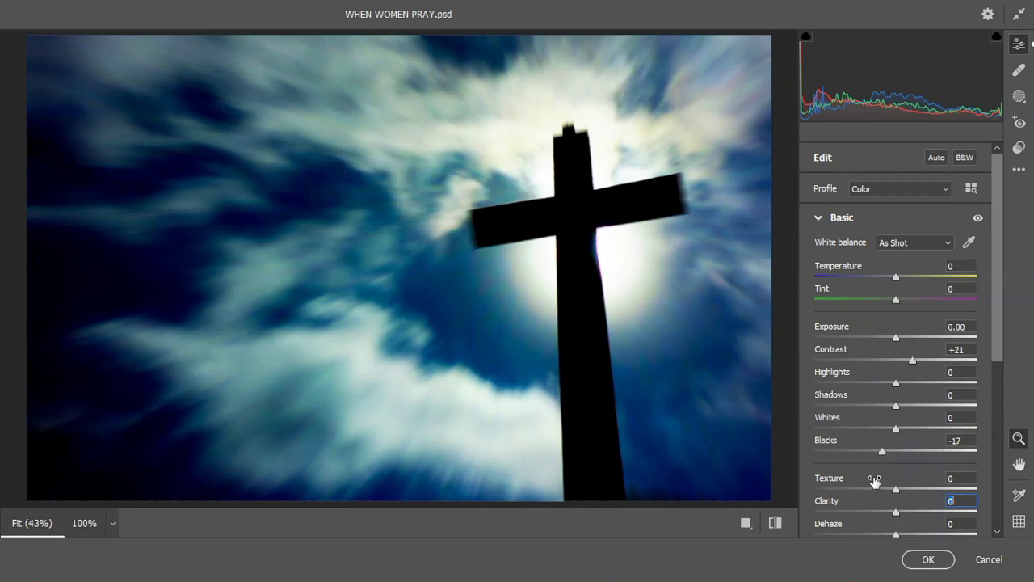
pyautogui.click(913, 565)
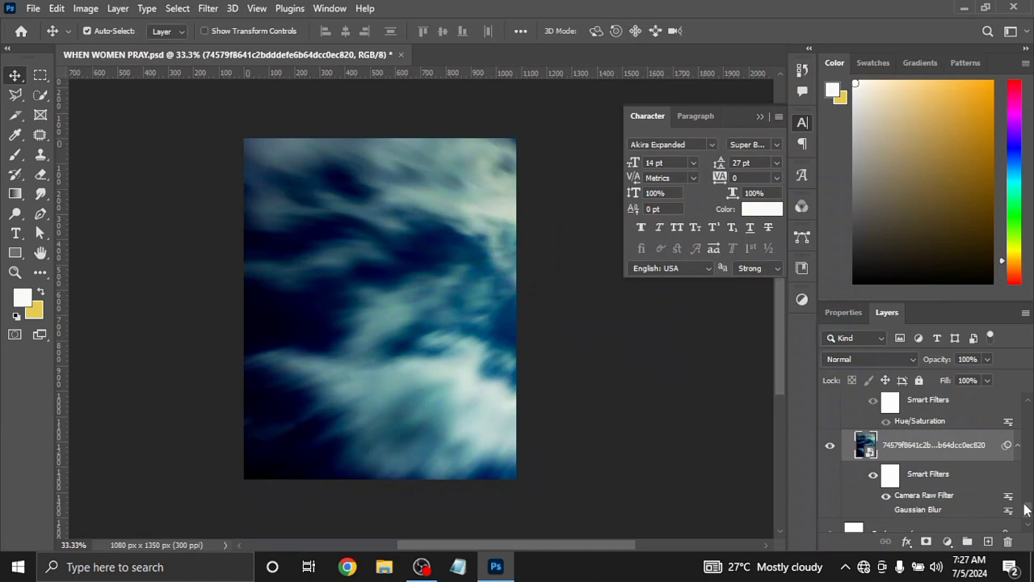
# Turn the sky layer's Gaussian Blur smart filter back on and review its radius setting
pyautogui.moveTo(1026, 509); pyautogui.dragTo(1026, 514)
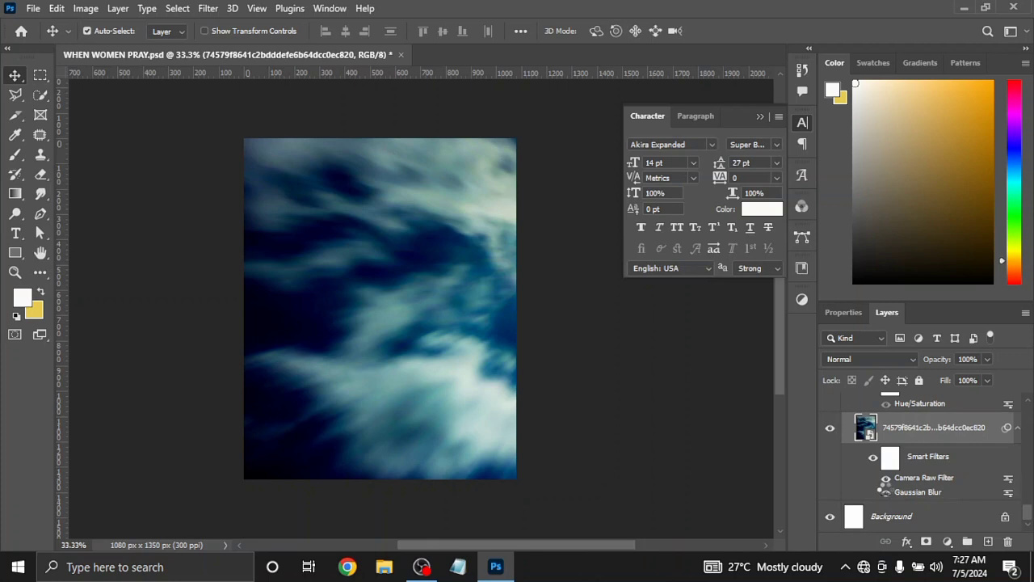
pyautogui.click(886, 492)
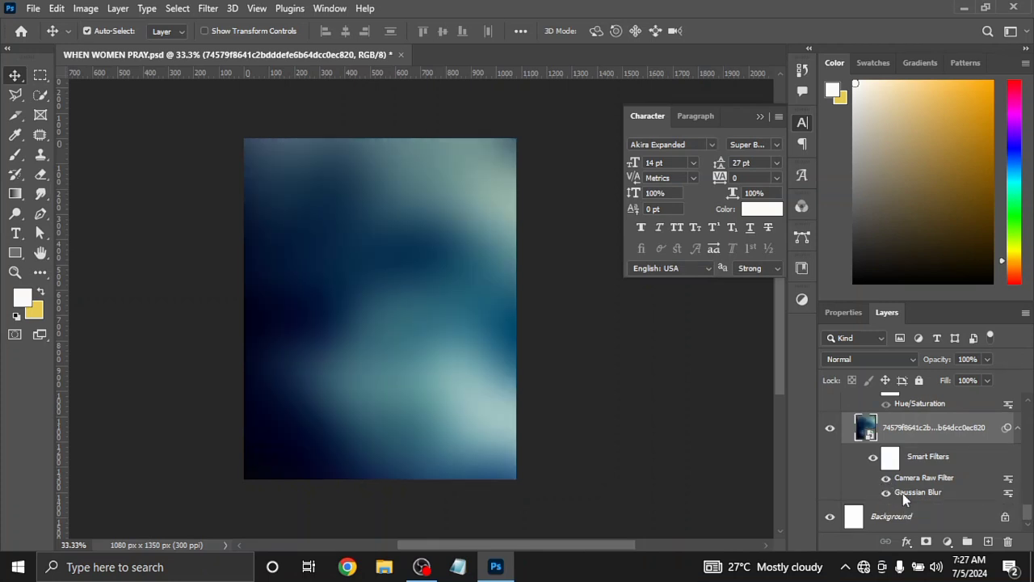
pyautogui.doubleClick(903, 493)
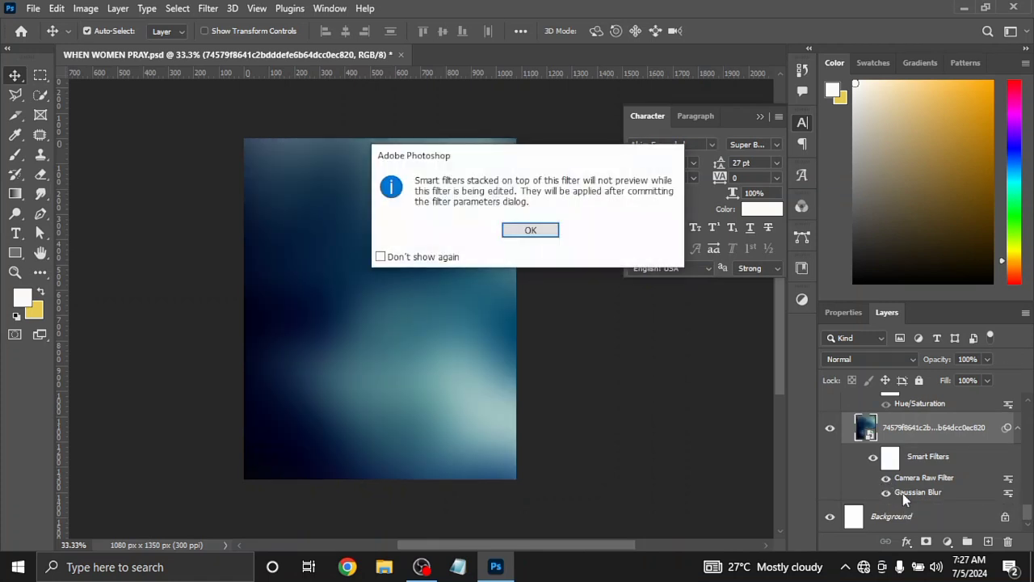
pyautogui.click(537, 233)
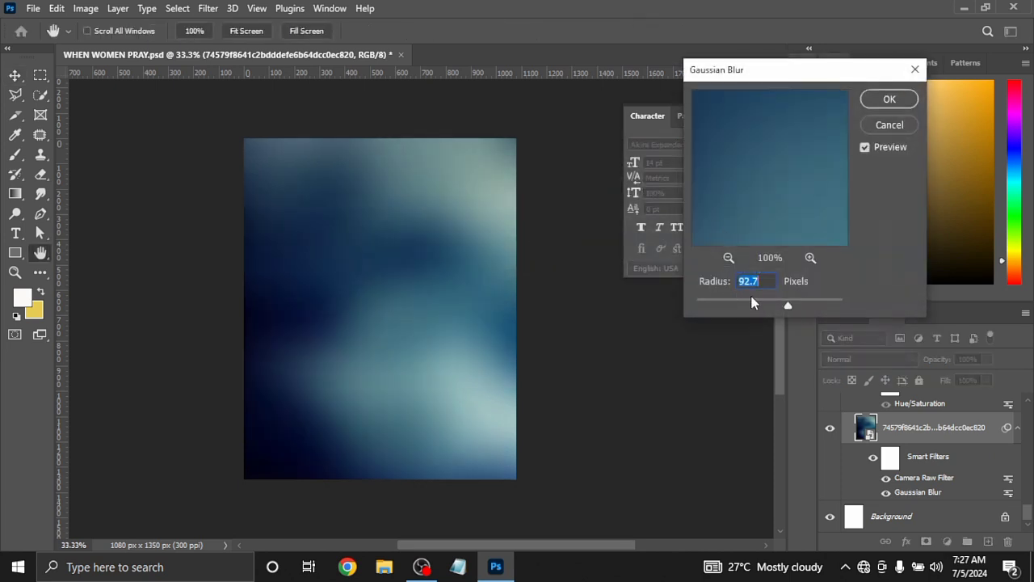
pyautogui.click(876, 97)
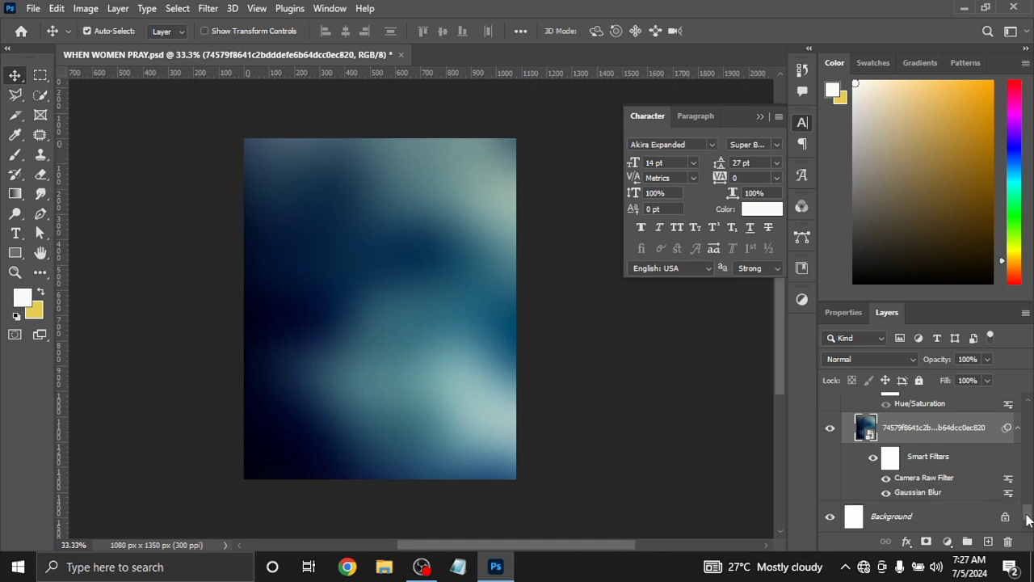
# Show the swirl texture layer above the sky and hide the blurred sky layer
pyautogui.moveTo(1027, 517); pyautogui.dragTo(1030, 507)
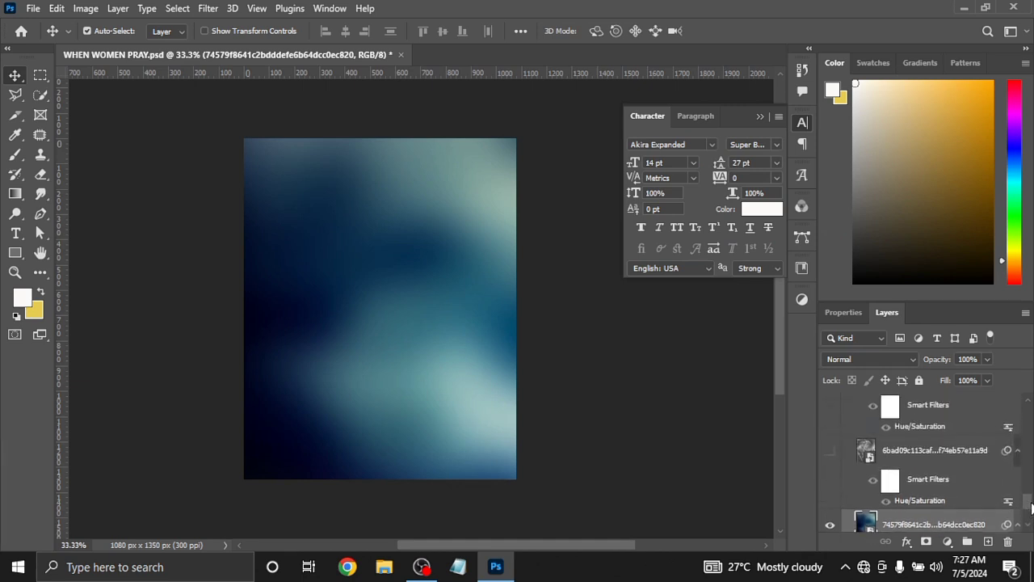
pyautogui.click(831, 450)
pyautogui.click(829, 527)
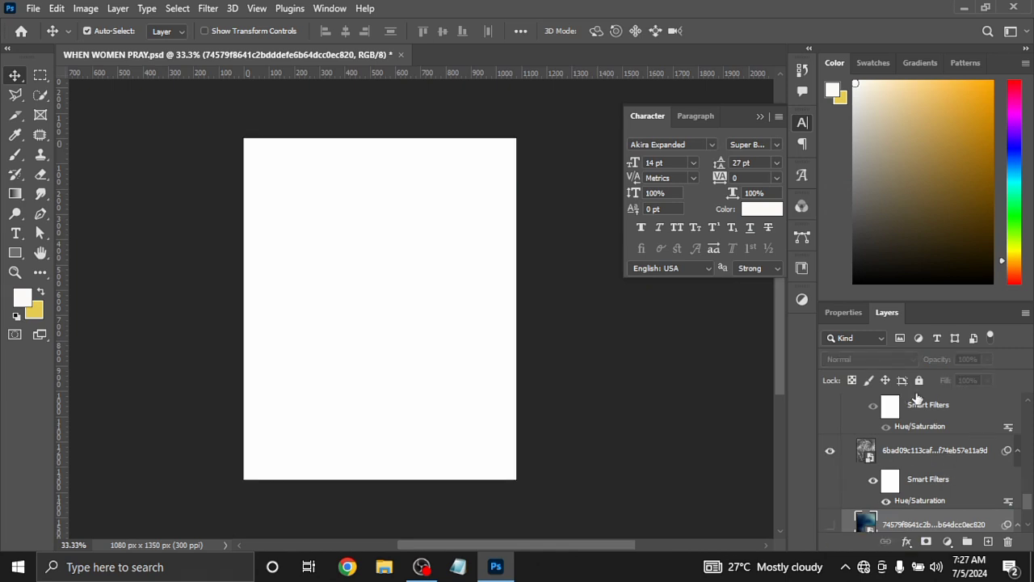
# Set the swirl texture layer's blend mode to Normal and turn off its Hue/Saturation smart filter
pyautogui.click(926, 455)
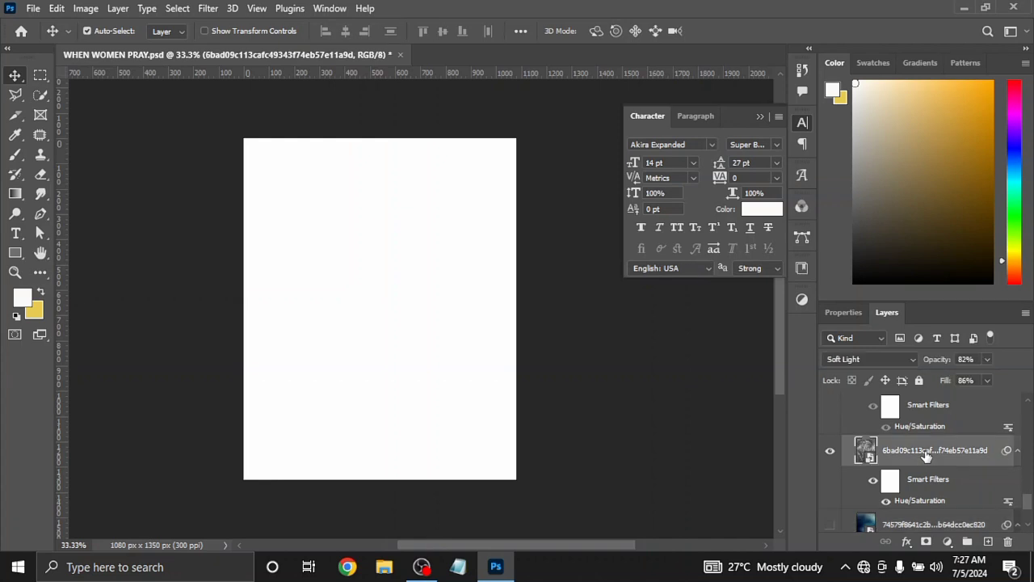
pyautogui.click(913, 357)
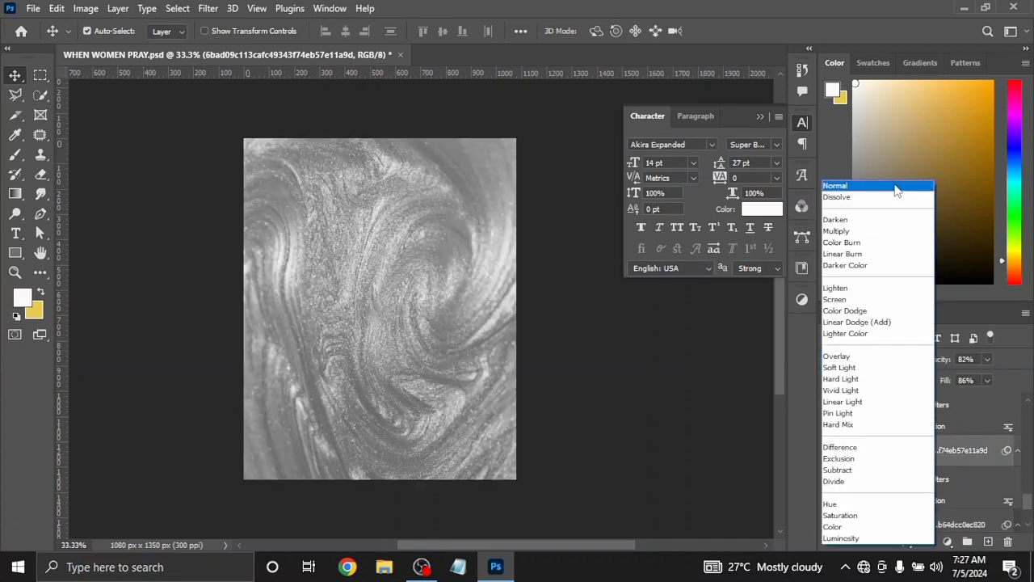
pyautogui.click(895, 187)
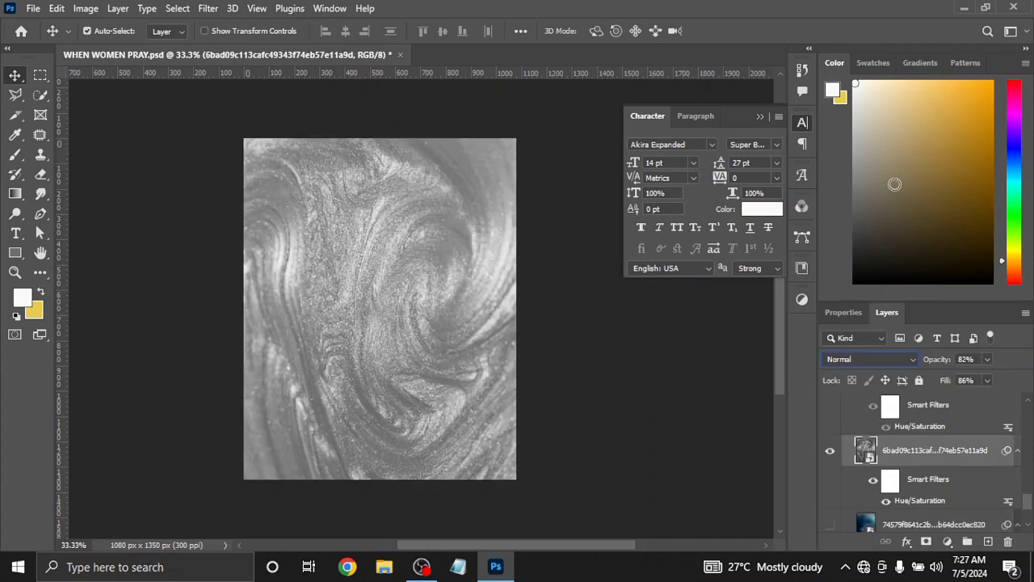
pyautogui.click(885, 502)
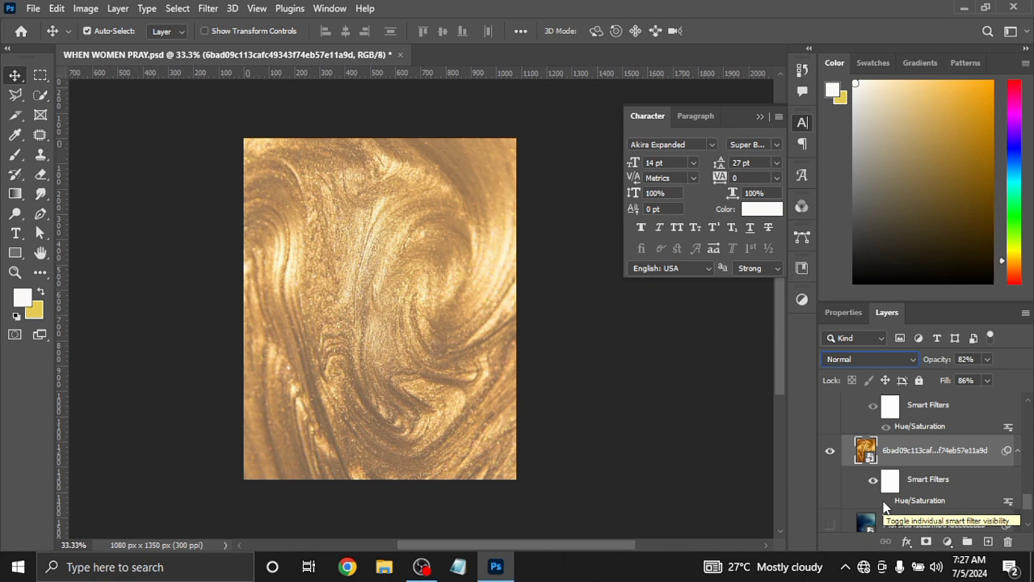
# Show the blurred sky layer again and reapply the swirl texture's Hue/Saturation smart filter with Saturation at -100
pyautogui.click(828, 525)
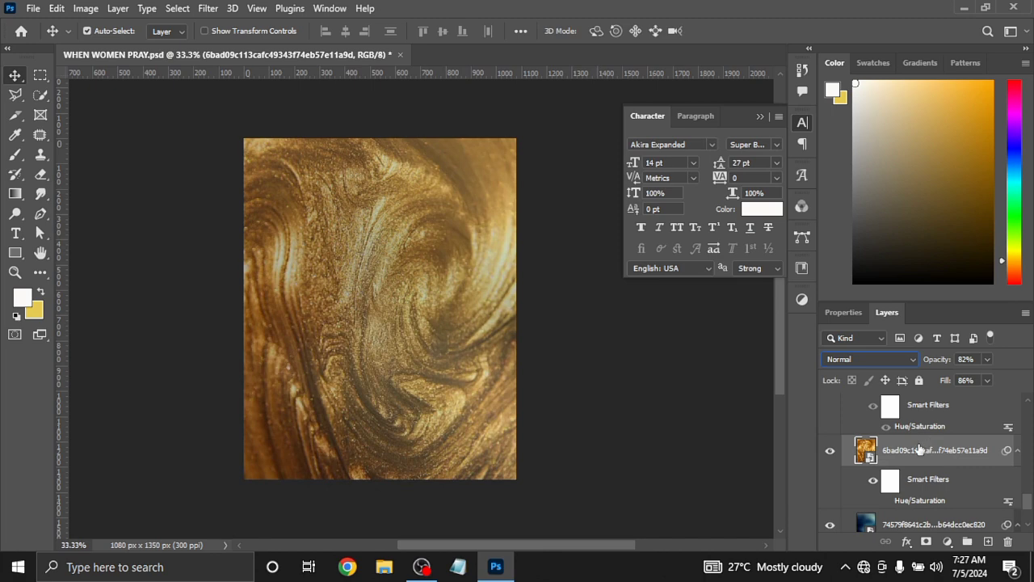
pyautogui.doubleClick(915, 501)
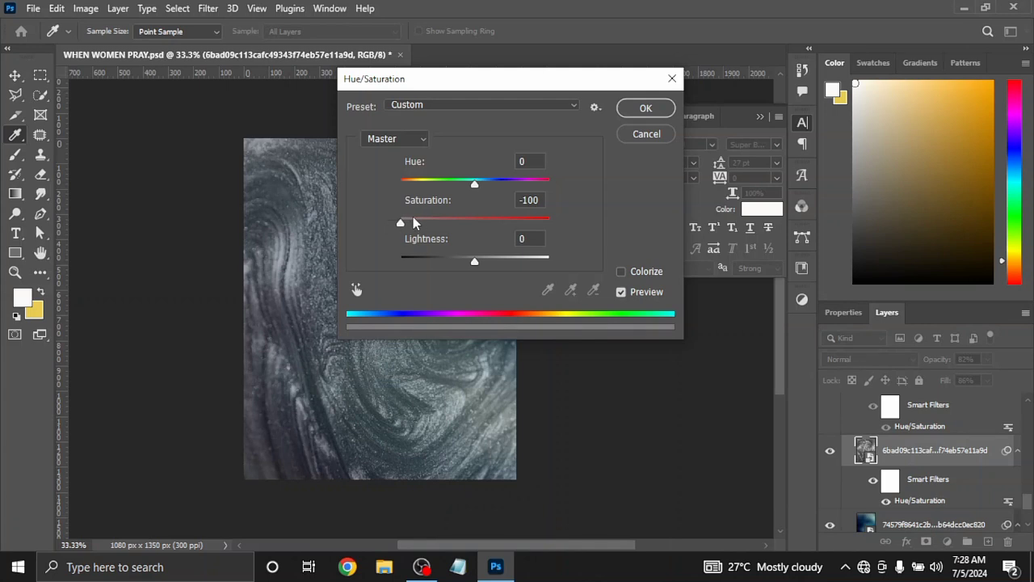
pyautogui.click(660, 111)
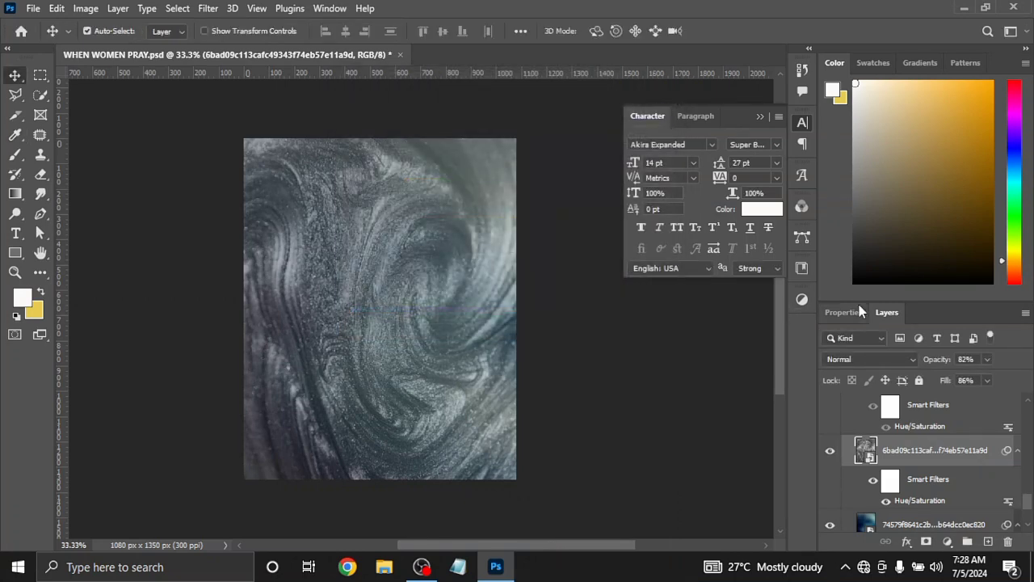
# Set the swirl texture layer's blend mode to Soft Light
pyautogui.click(910, 358)
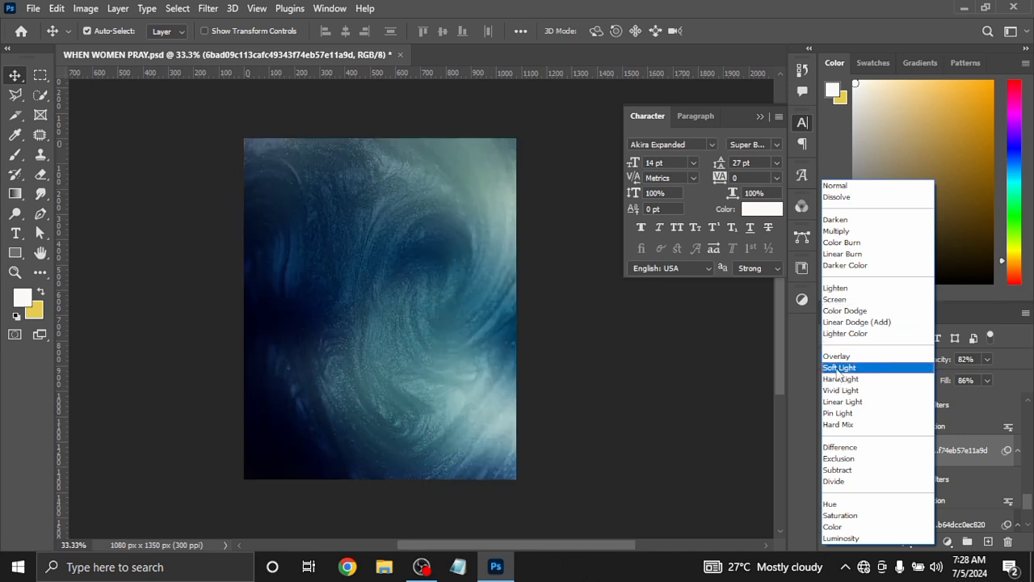
pyautogui.click(840, 370)
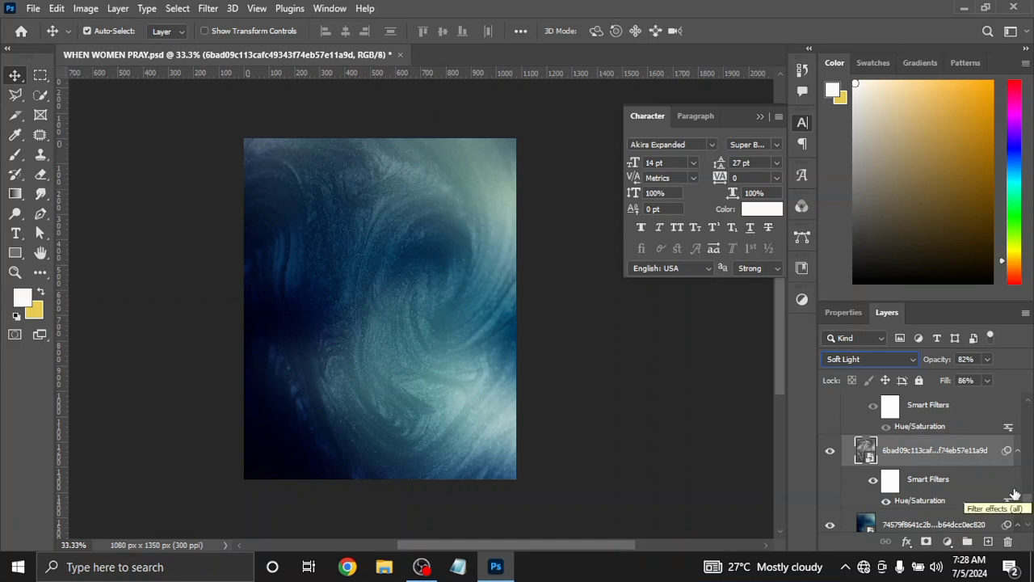
# Show the masked lightstock photo layer above the texture, comparing it without and with its Hue/Saturation smart filter
pyautogui.moveTo(1029, 500); pyautogui.dragTo(1029, 495)
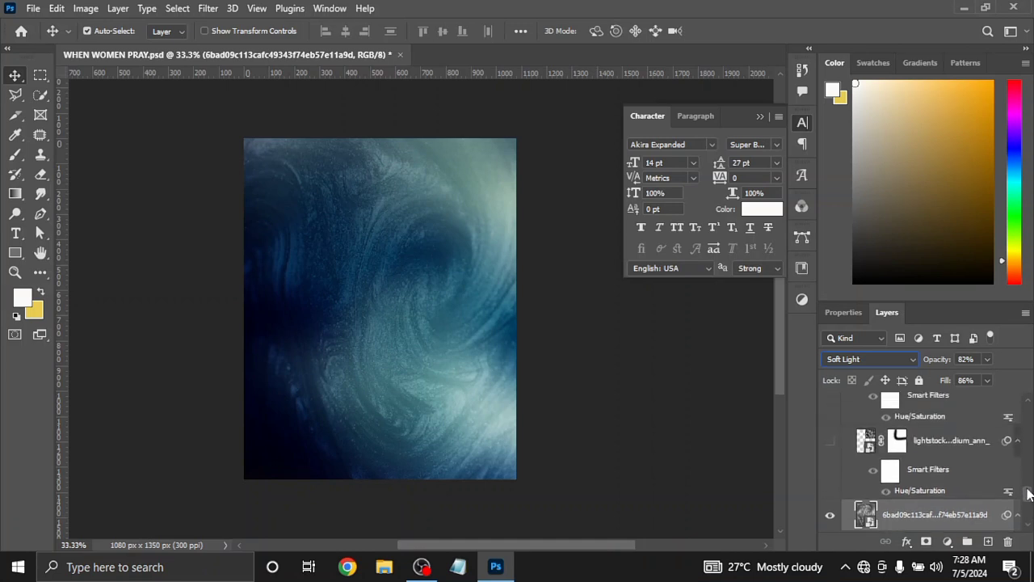
pyautogui.click(829, 444)
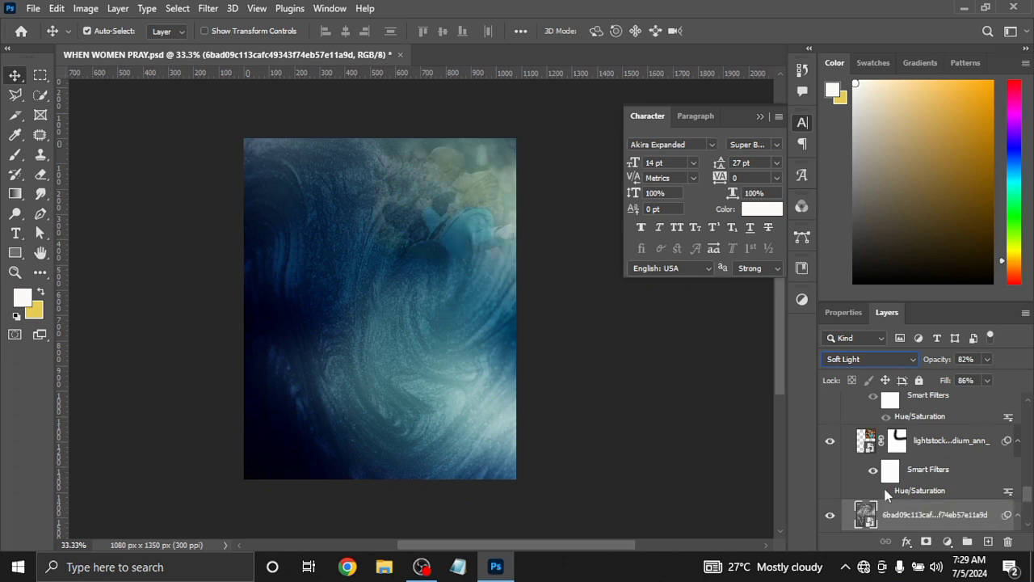
pyautogui.click(885, 492)
# Show the masked FB_IMG layer above the lightstock photo and turn off its Hue/Saturation smart filter
pyautogui.scroll(3, 1027, 498)
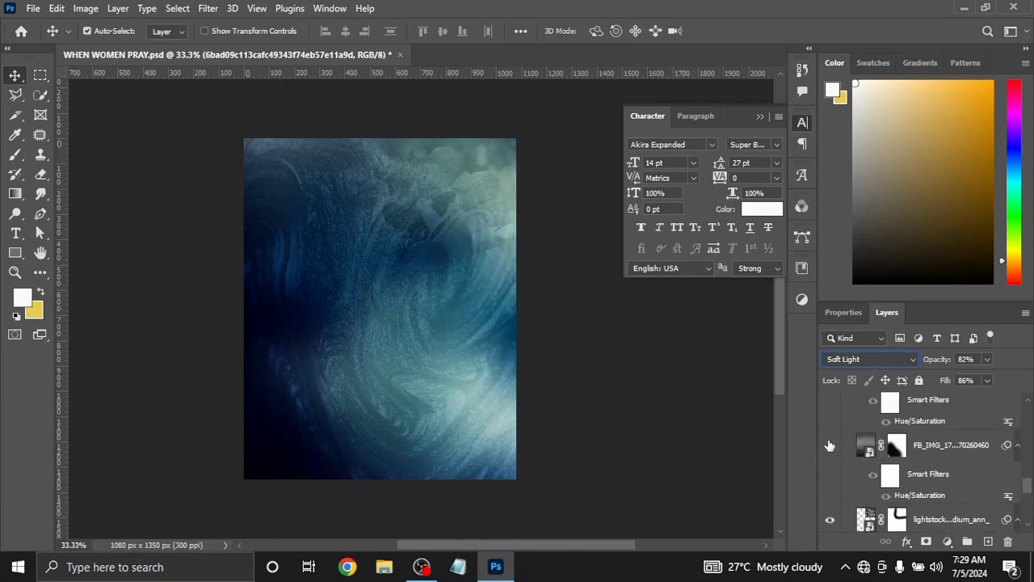
pyautogui.click(829, 444)
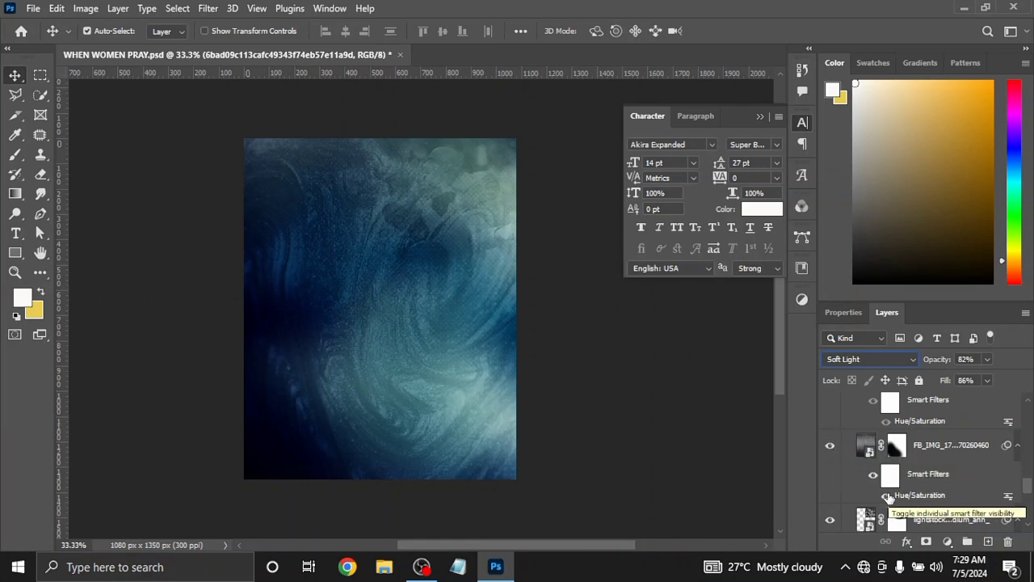
pyautogui.click(887, 496)
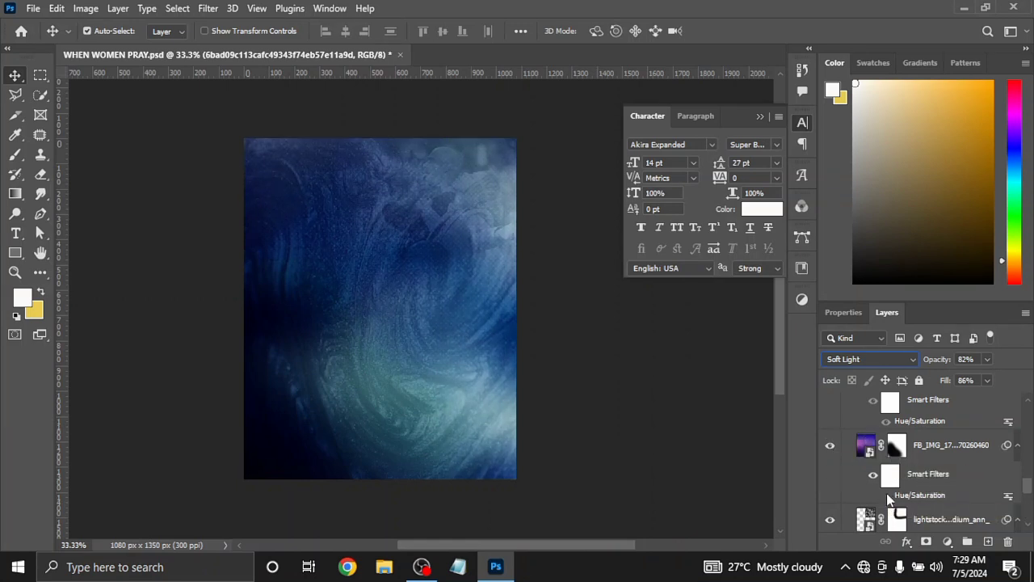
pyautogui.rightClick(889, 497)
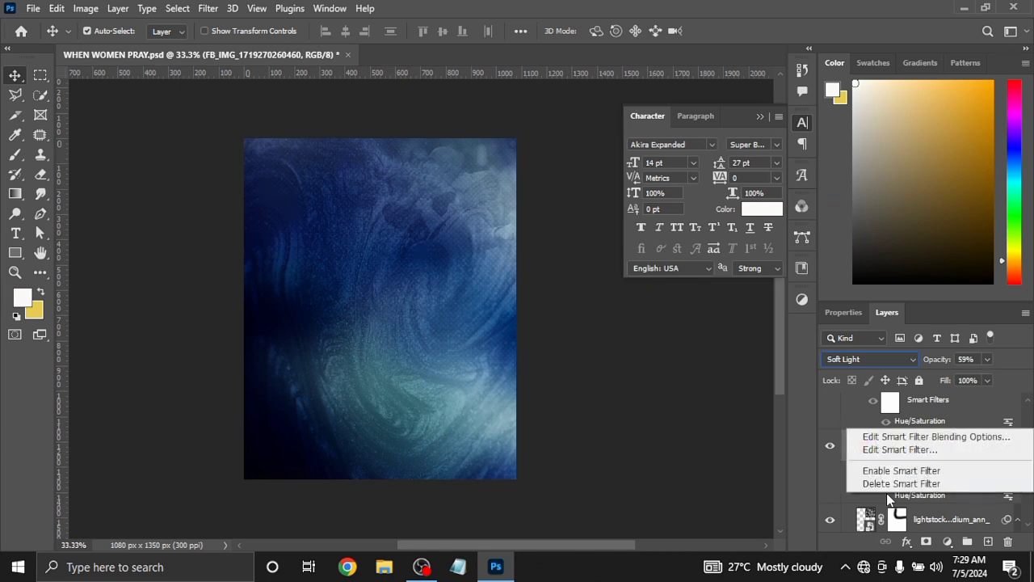
pyautogui.click(952, 495)
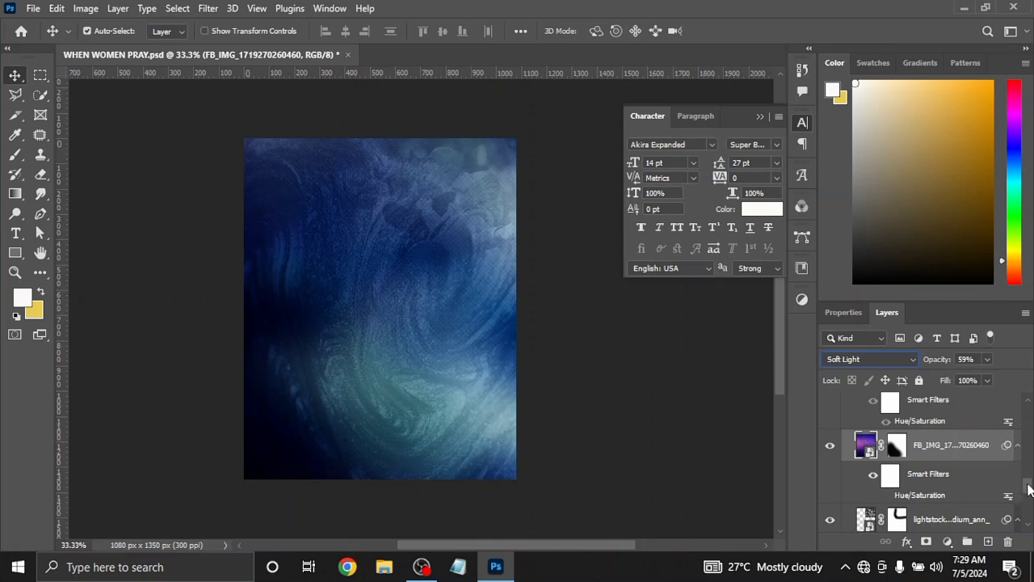
# Hide the masked lightstock photo layer beneath the FB_IMG layer
pyautogui.scroll(-2, 1029, 488)
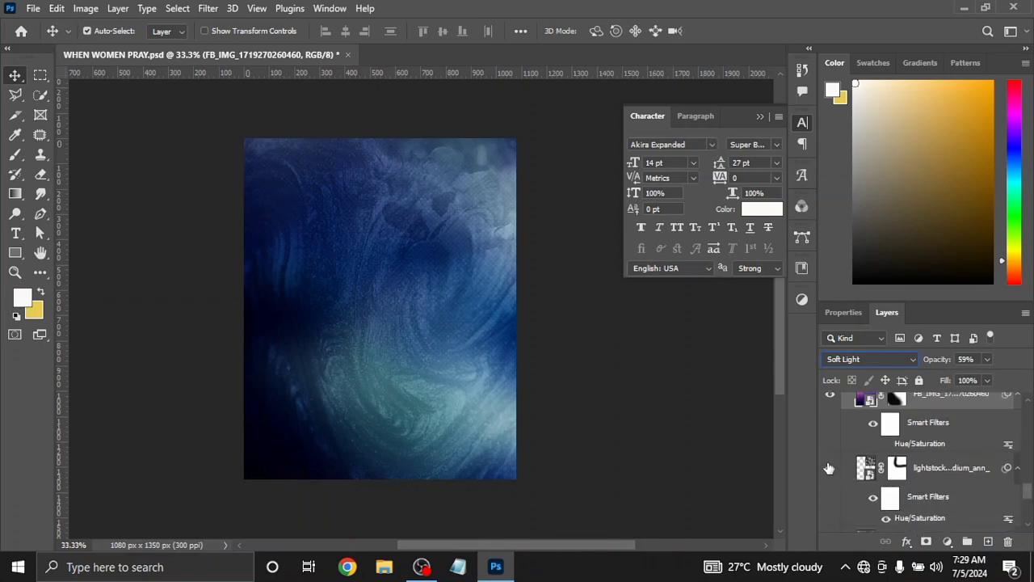
pyautogui.click(829, 468)
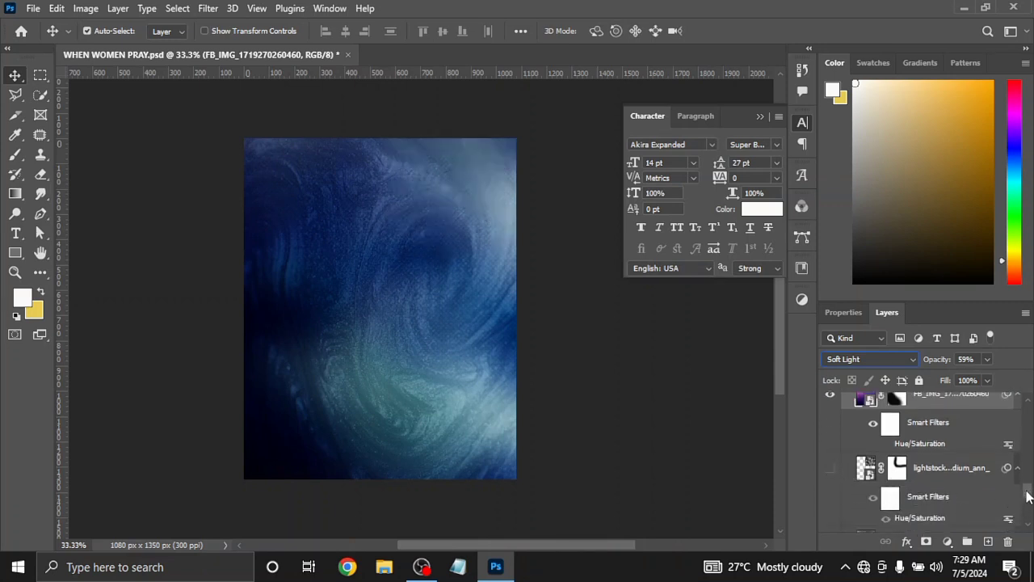
# Hide the swirl texture layer and the blurred base image layer beneath the FB_IMG layer
pyautogui.scroll(-1, 1028, 499)
pyautogui.scroll(-3, 1027, 499)
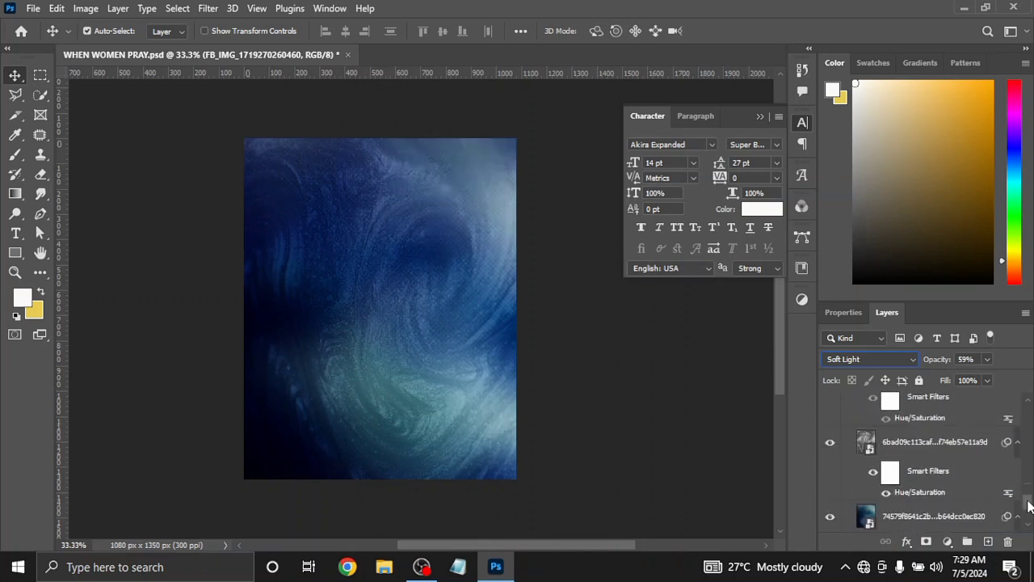
pyautogui.click(829, 443)
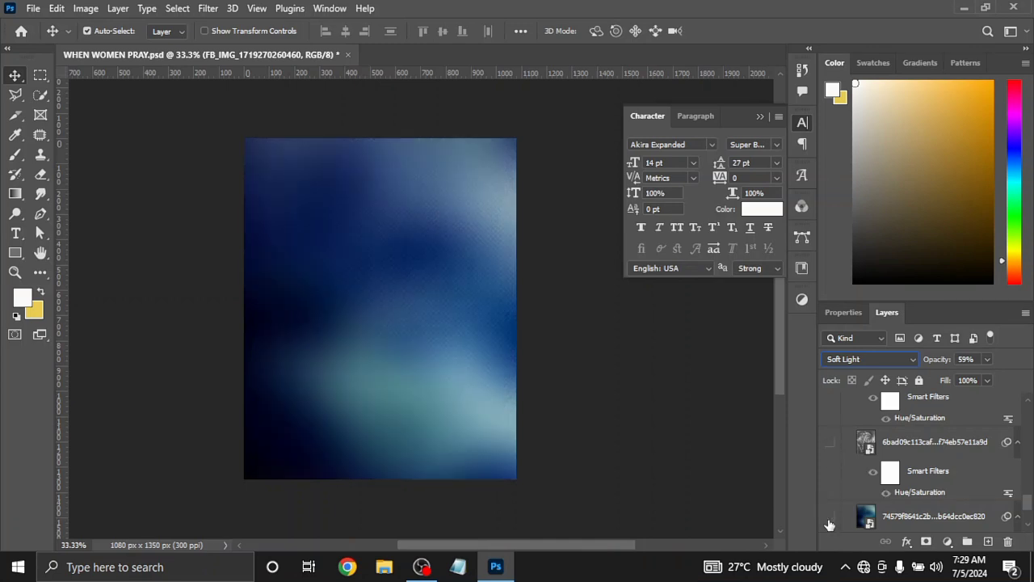
pyautogui.click(829, 519)
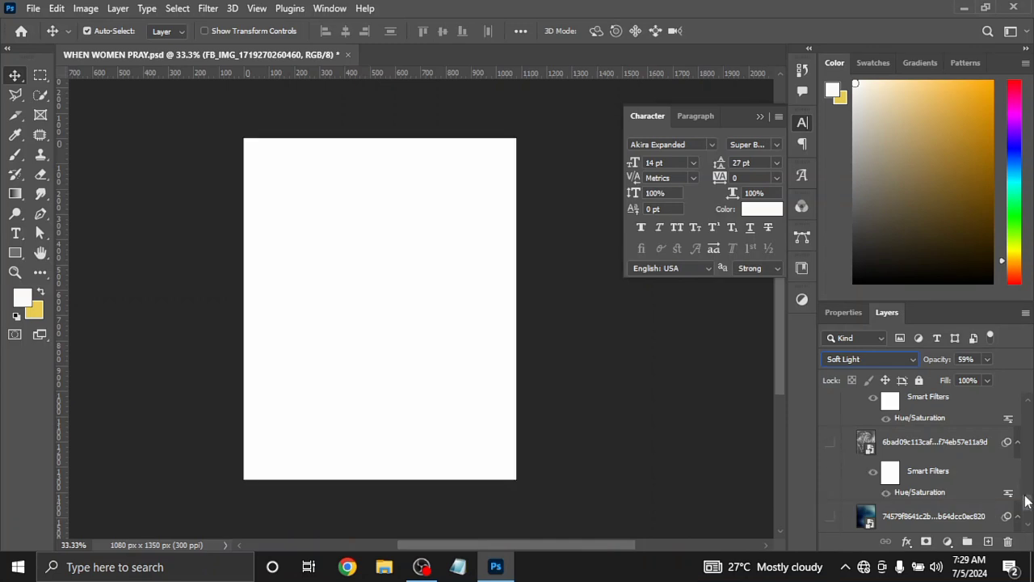
# Set the FB_IMG layer's blend mode to Normal, and preview it at 100% opacity before returning it to 59%
pyautogui.moveTo(1026, 501); pyautogui.dragTo(1026, 482)
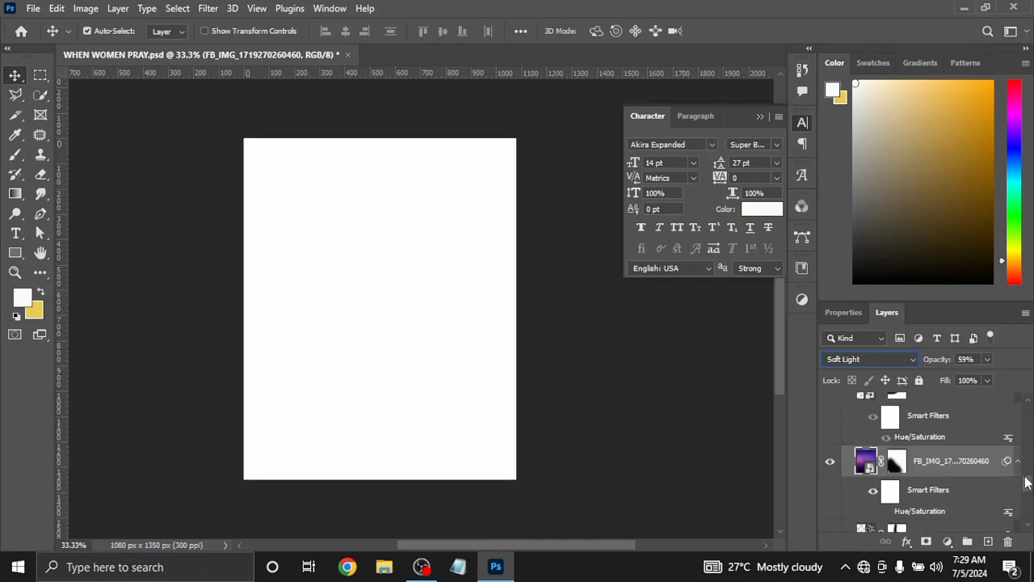
pyautogui.click(911, 356)
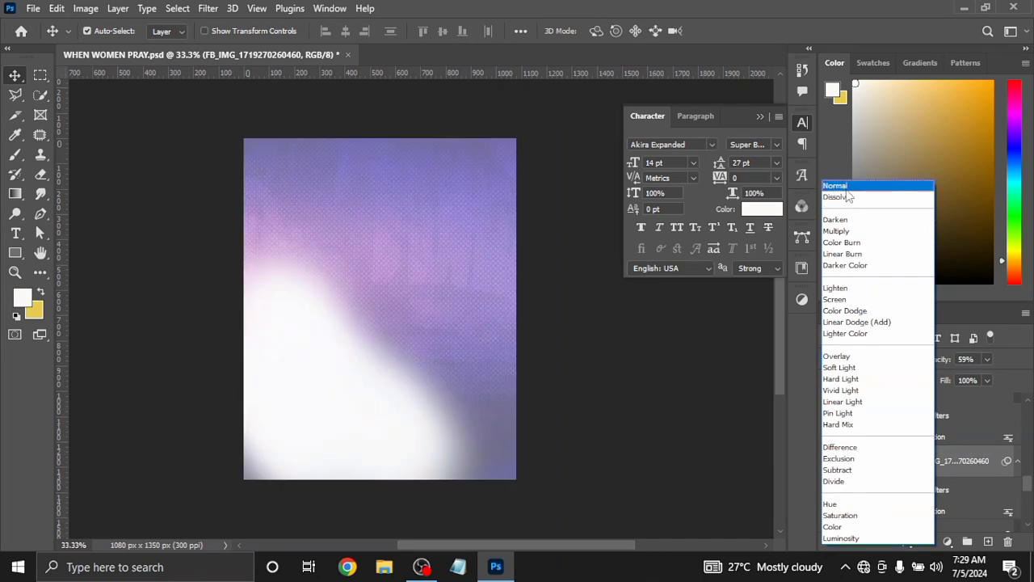
pyautogui.click(846, 190)
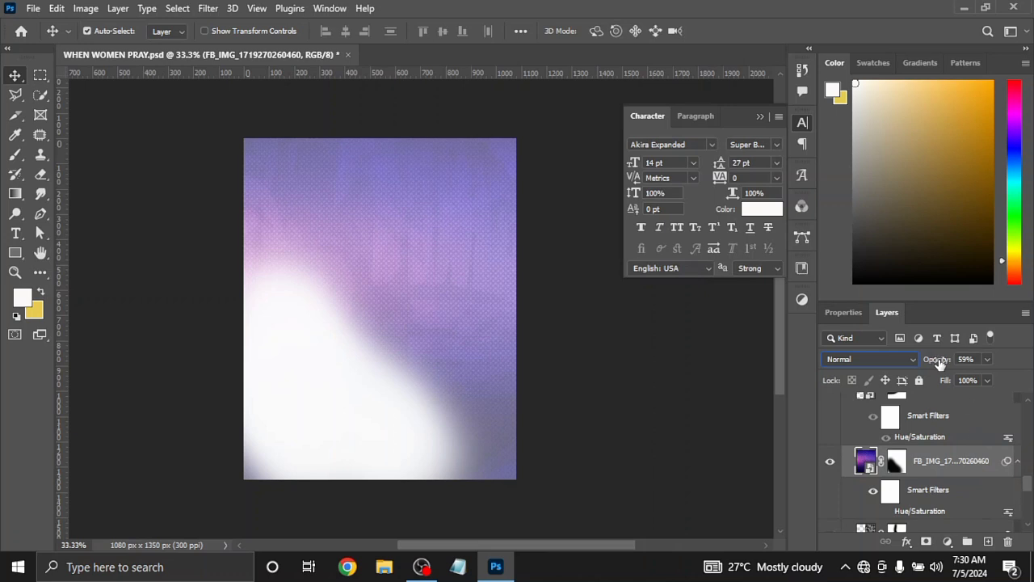
pyautogui.moveTo(940, 364); pyautogui.dragTo(1008, 370)
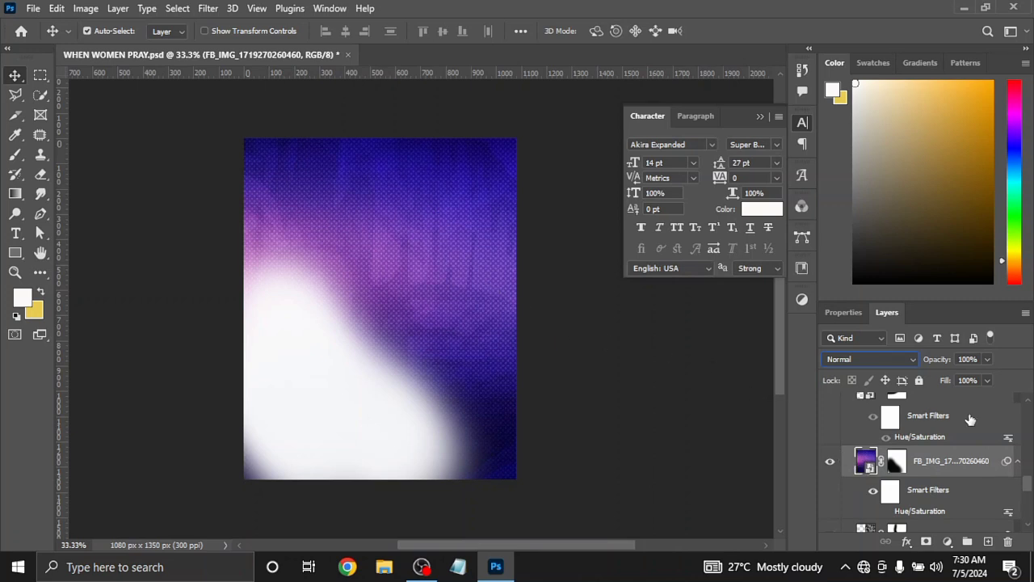
pyautogui.moveTo(944, 361); pyautogui.dragTo(913, 363)
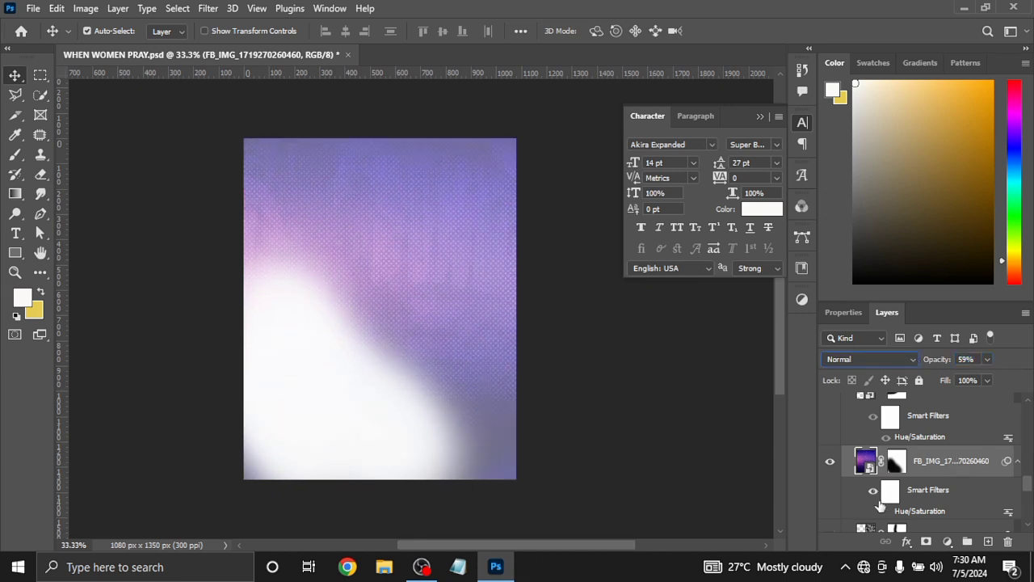
# Turn on the FB_IMG layer's Hue/Saturation smart filter and show the lightstock, swirl texture and blurred base layers beneath it
pyautogui.click(884, 511)
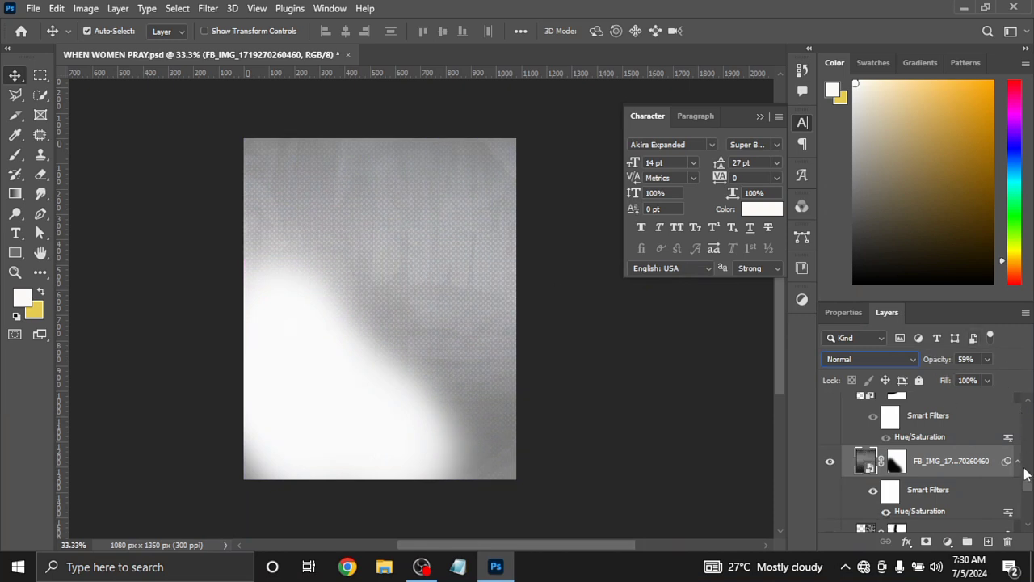
pyautogui.scroll(-3, 1028, 482)
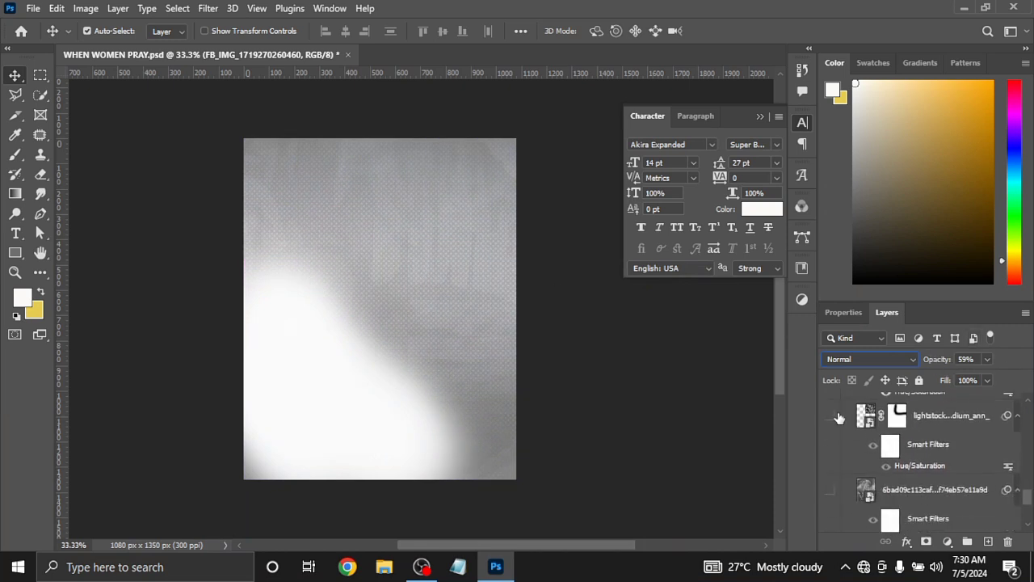
pyautogui.click(830, 415)
pyautogui.click(829, 490)
pyautogui.scroll(-3, 1028, 498)
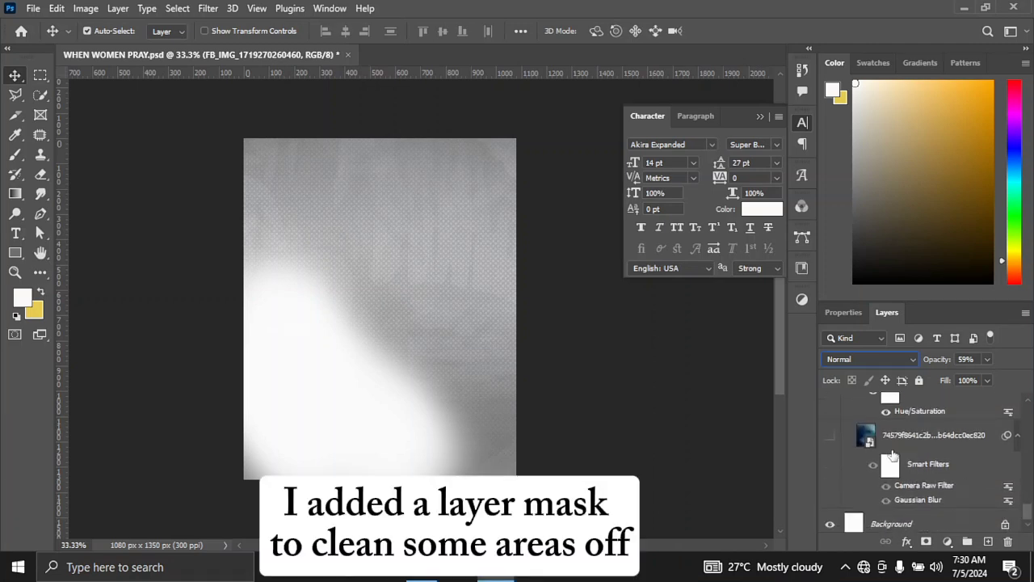
pyautogui.click(829, 437)
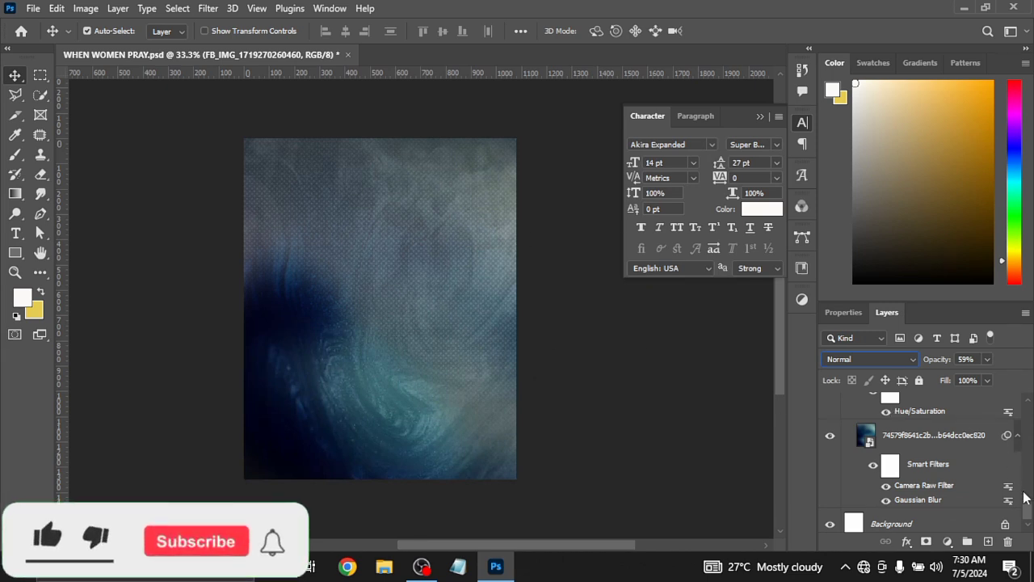
# Show the masked iStock-540573358 layer in the BG group and shift its praying-hands image slightly down and to the right
pyautogui.moveTo(1028, 508); pyautogui.dragTo(1029, 475)
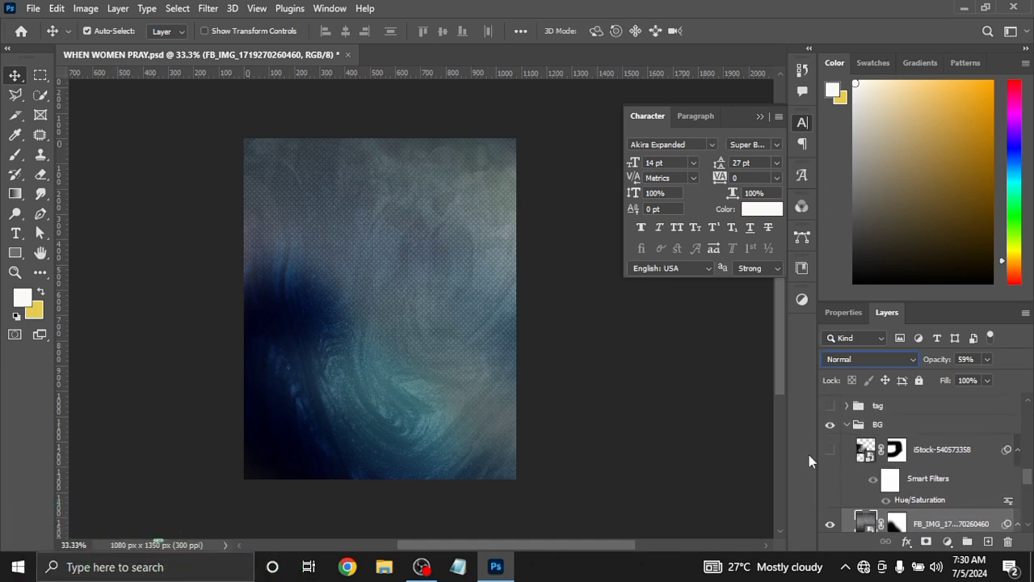
pyautogui.click(829, 450)
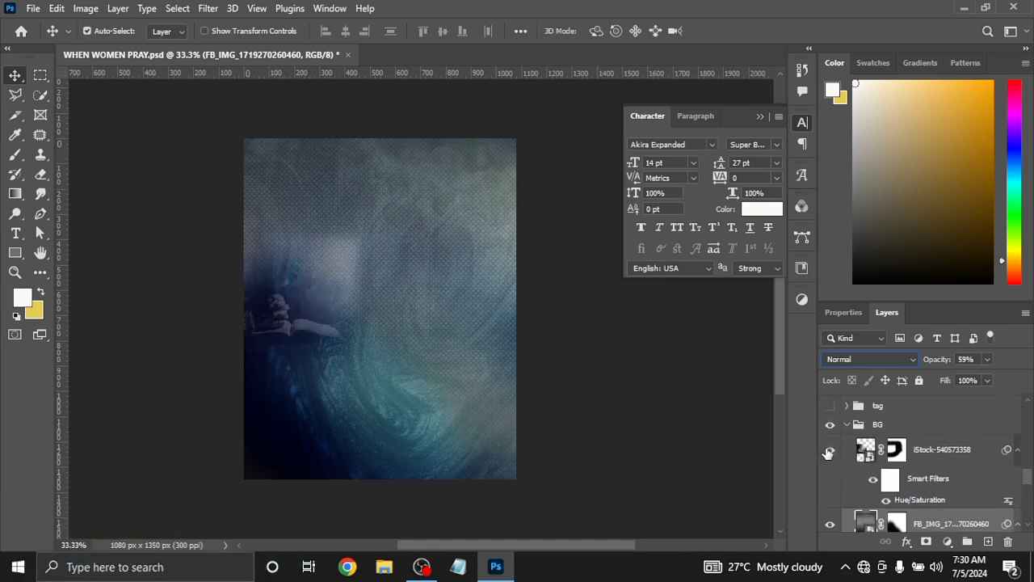
pyautogui.click(293, 314)
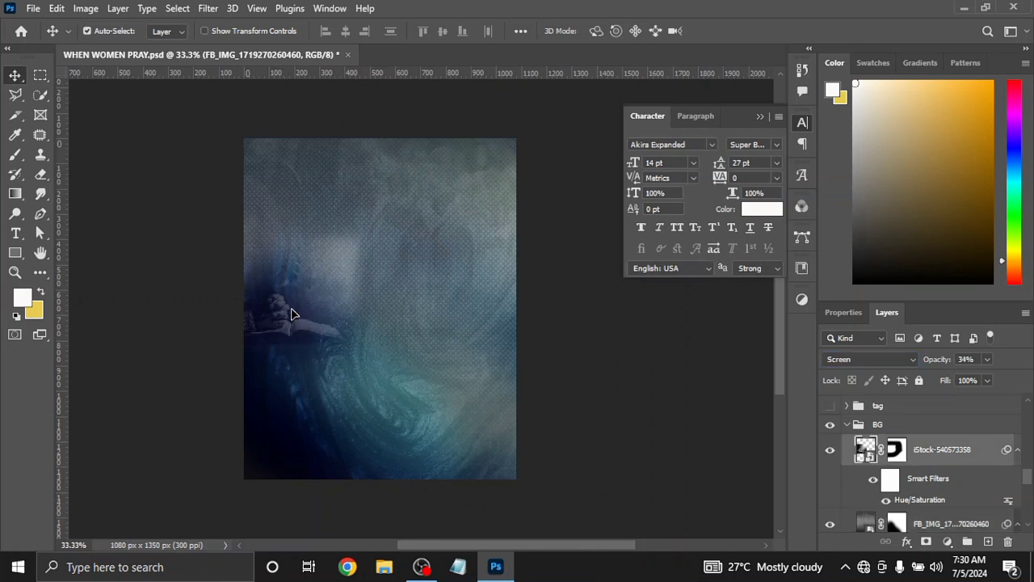
pyautogui.moveTo(293, 313)
pyautogui.mouseDown()
pyautogui.moveTo(349, 314)
pyautogui.moveTo(345, 343)
pyautogui.moveTo(273, 320)
pyautogui.moveTo(282, 323)
pyautogui.mouseUp()
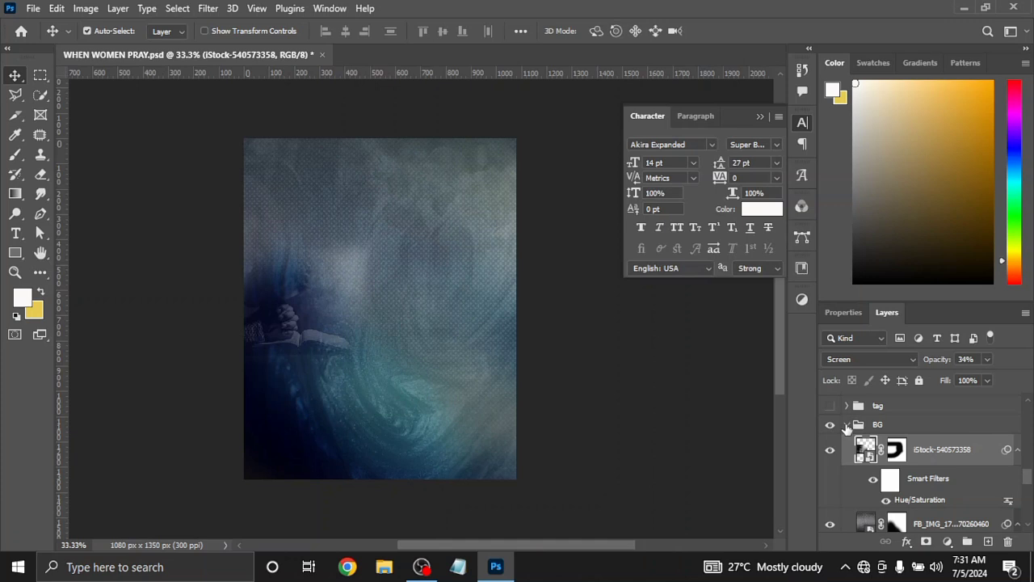
# Collapse and lock the BG group, and show and expand the tag group containing the flyer's title text
pyautogui.click(846, 426)
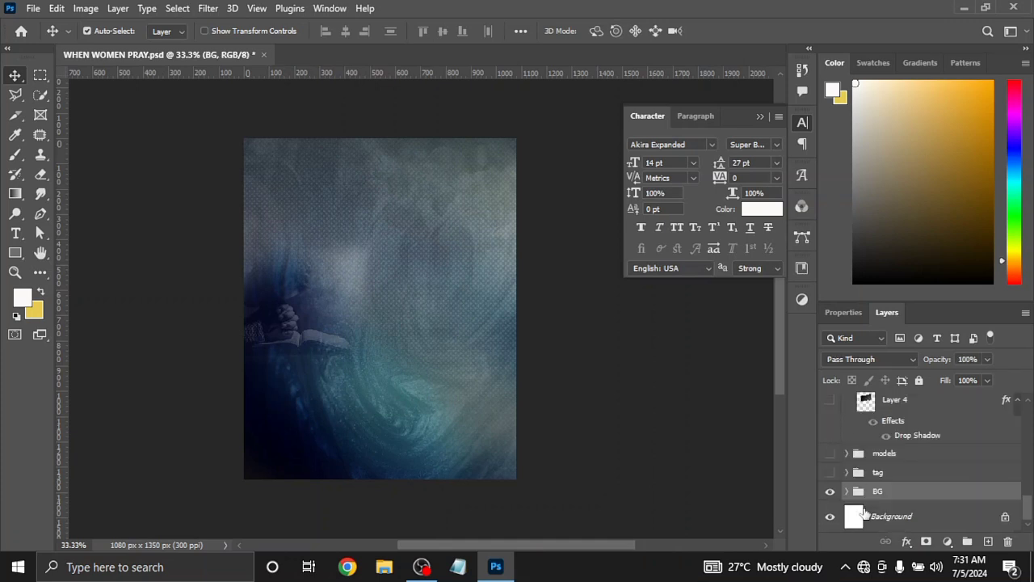
pyautogui.click(918, 380)
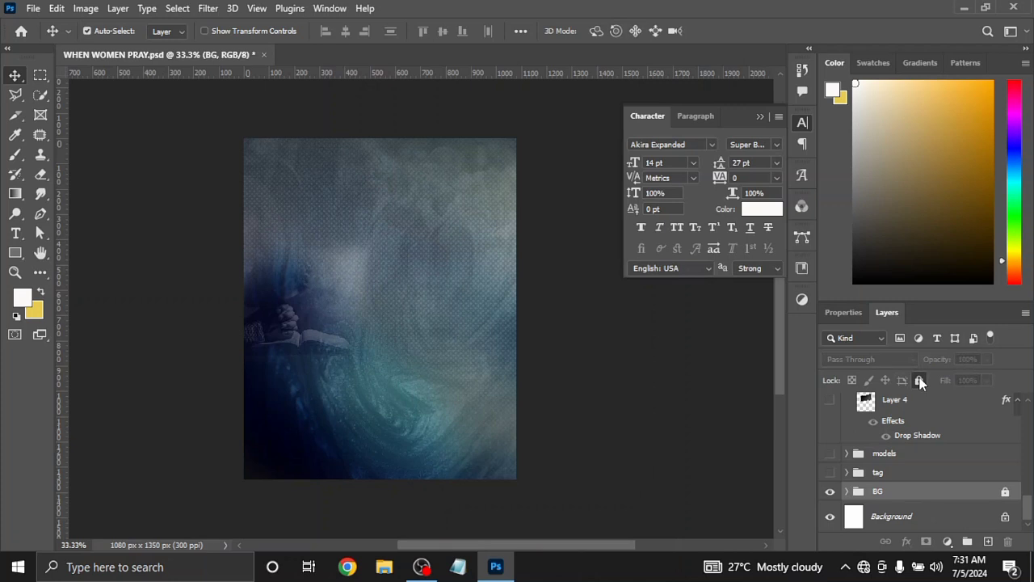
pyautogui.click(830, 475)
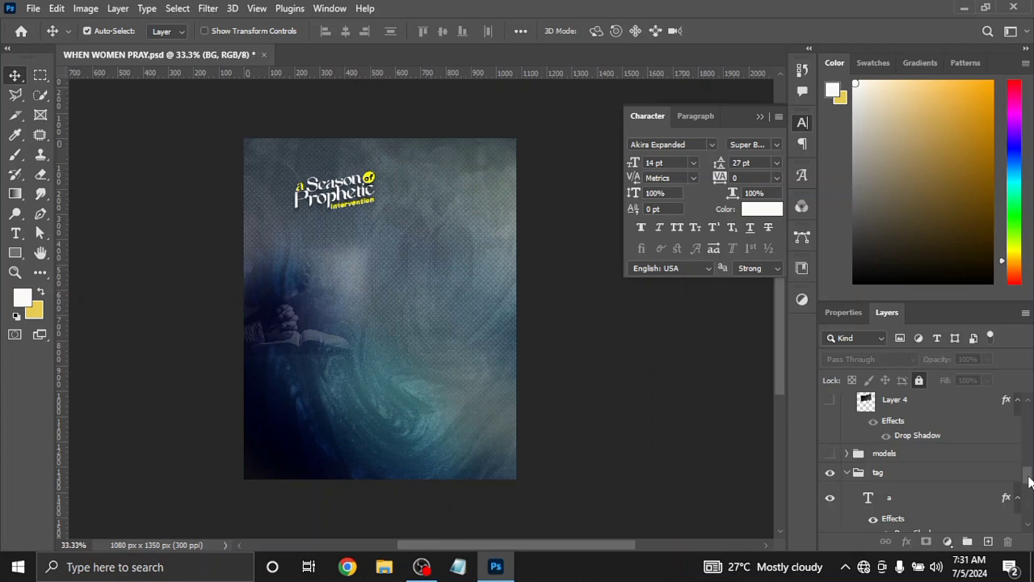
pyautogui.moveTo(1028, 480); pyautogui.dragTo(1028, 490)
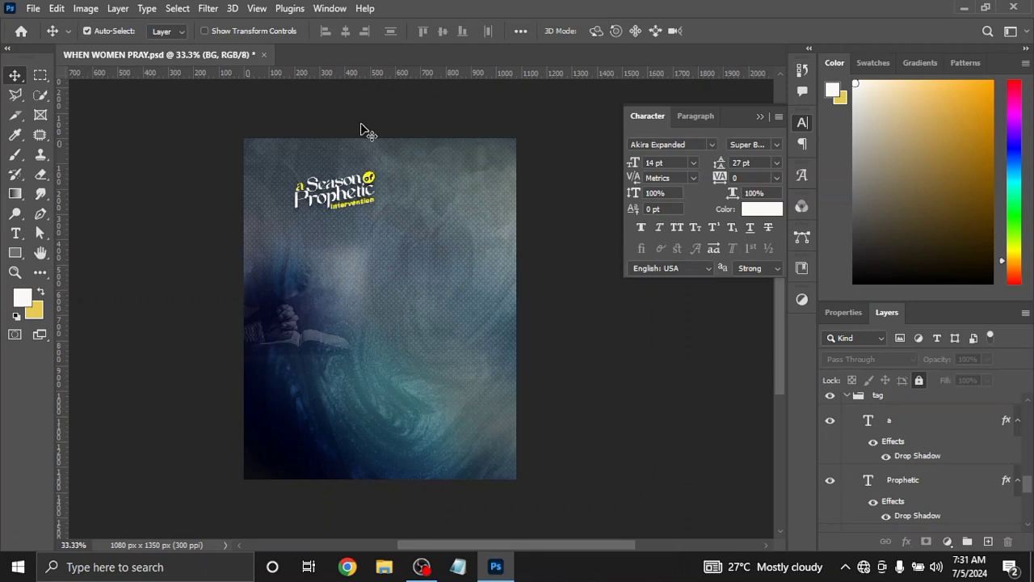
# Examine the font settings of the Prophetic and Intervention text layers in the title
pyautogui.hotkey('ctrl', '+')
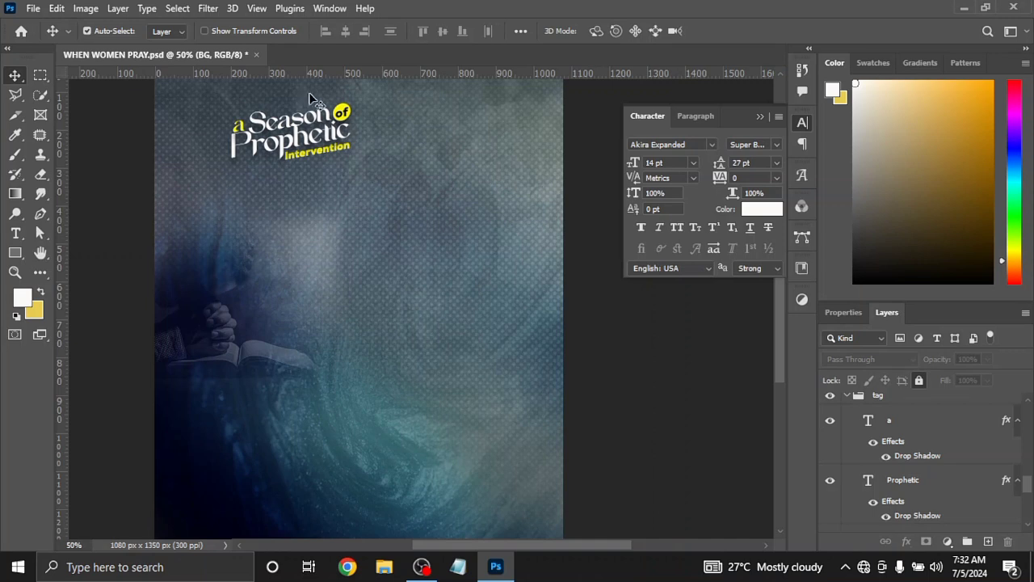
pyautogui.click(282, 154)
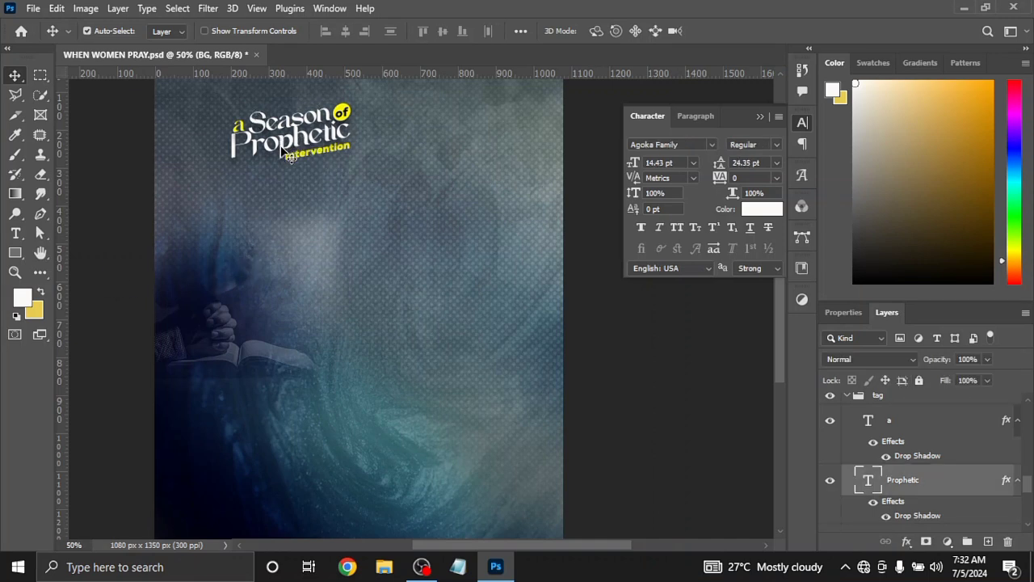
pyautogui.doubleClick(283, 154)
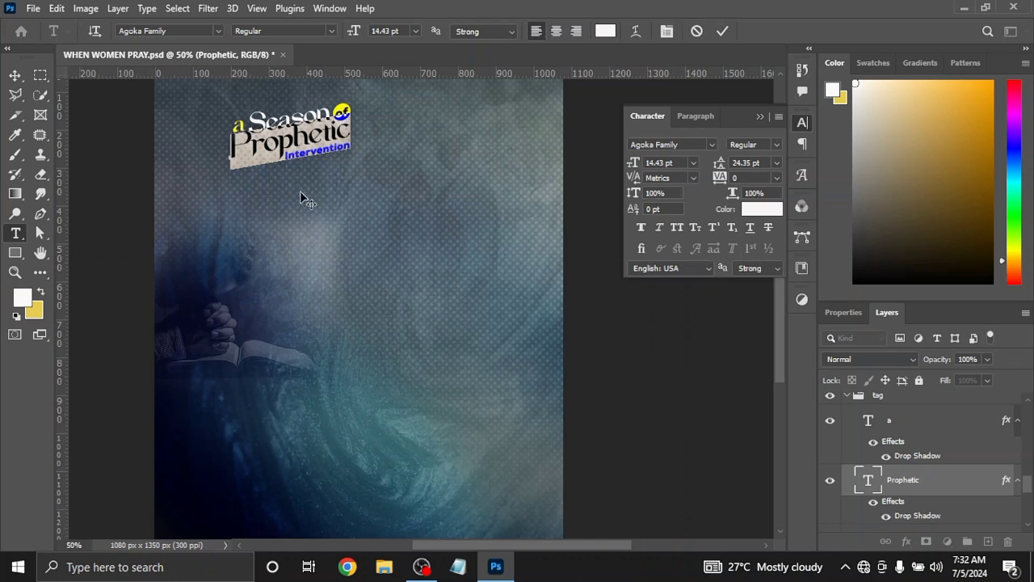
pyautogui.click(722, 31)
pyautogui.press('v')
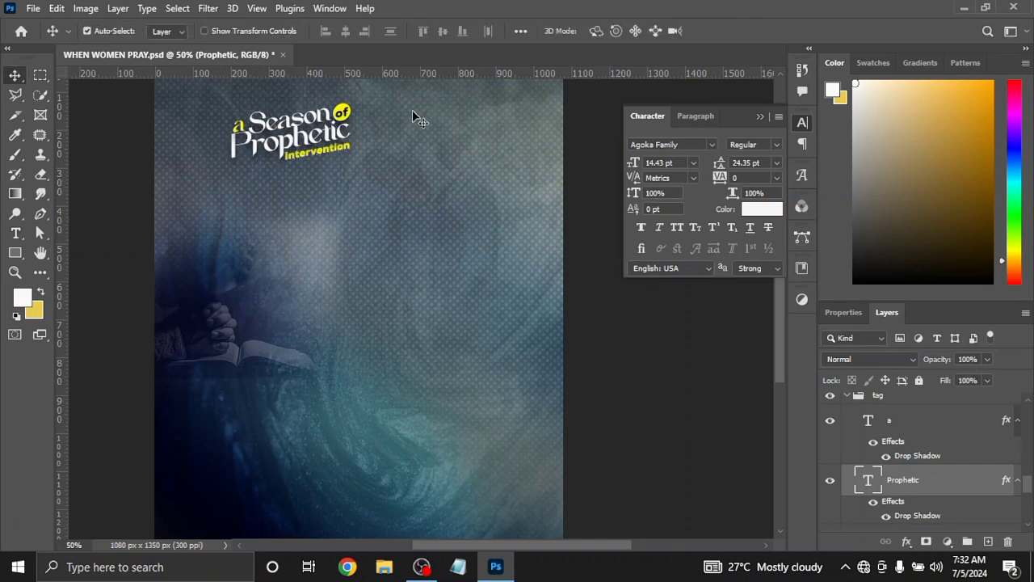
pyautogui.doubleClick(331, 152)
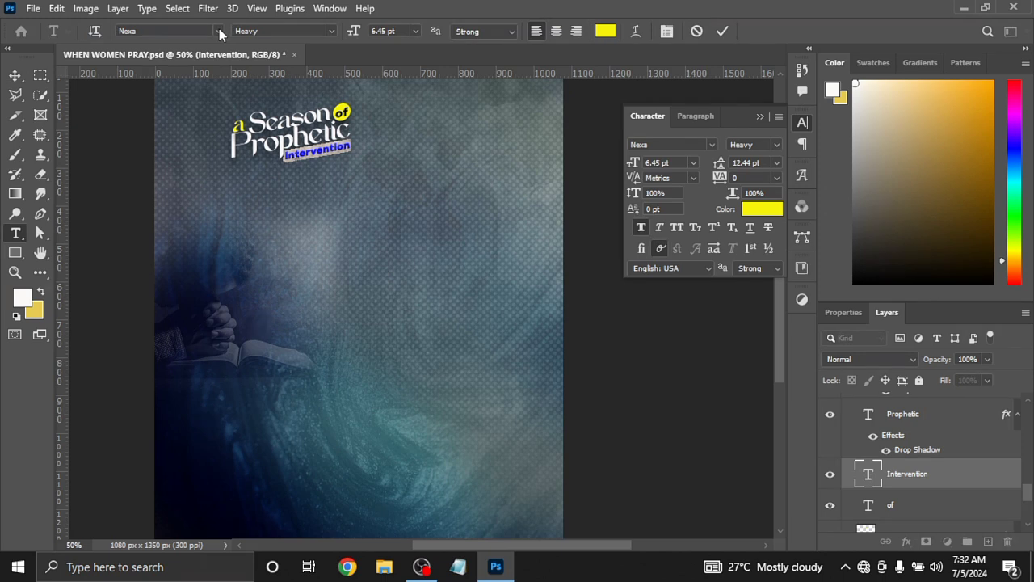
pyautogui.click(723, 32)
pyautogui.press('v')
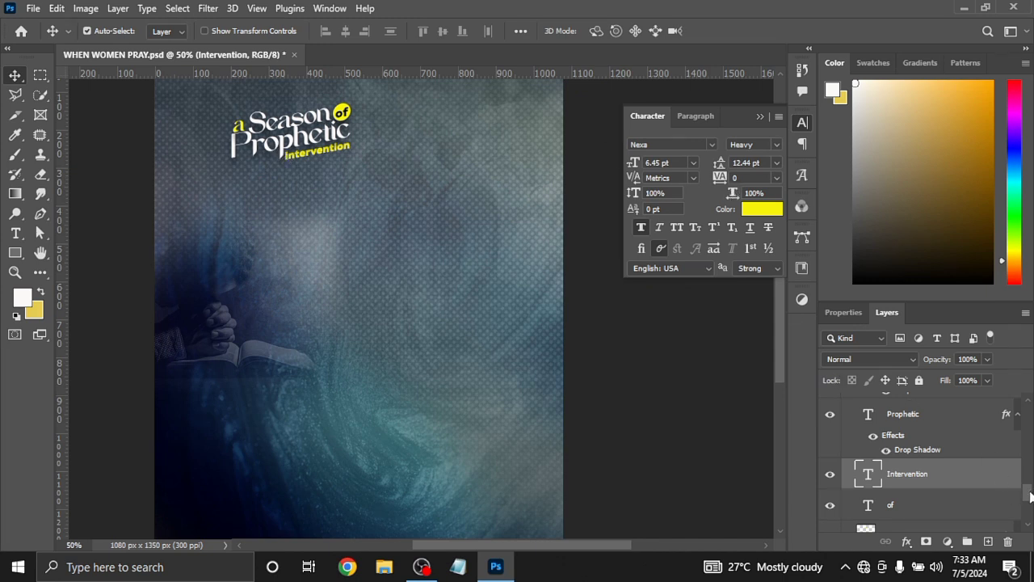
# Collapse the tag group and lock it
pyautogui.moveTo(1029, 496); pyautogui.dragTo(1033, 474)
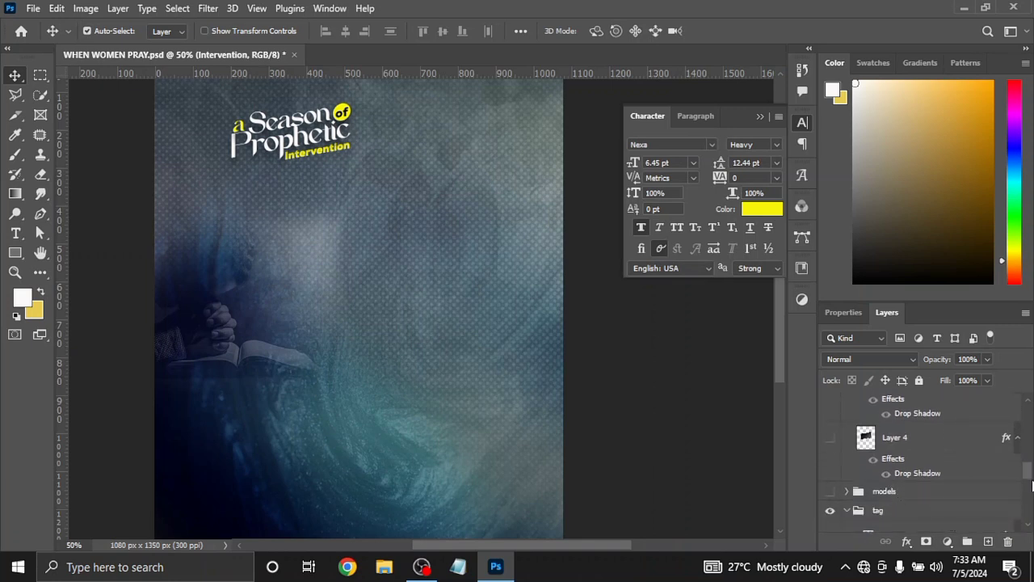
pyautogui.moveTo(1029, 477); pyautogui.dragTo(1029, 493)
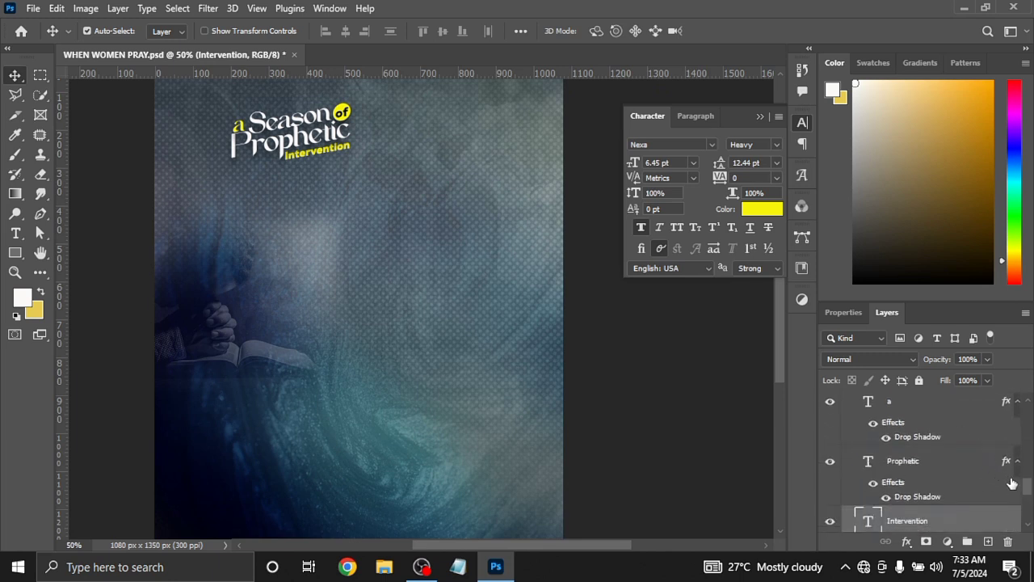
pyautogui.moveTo(1027, 487); pyautogui.dragTo(1027, 483)
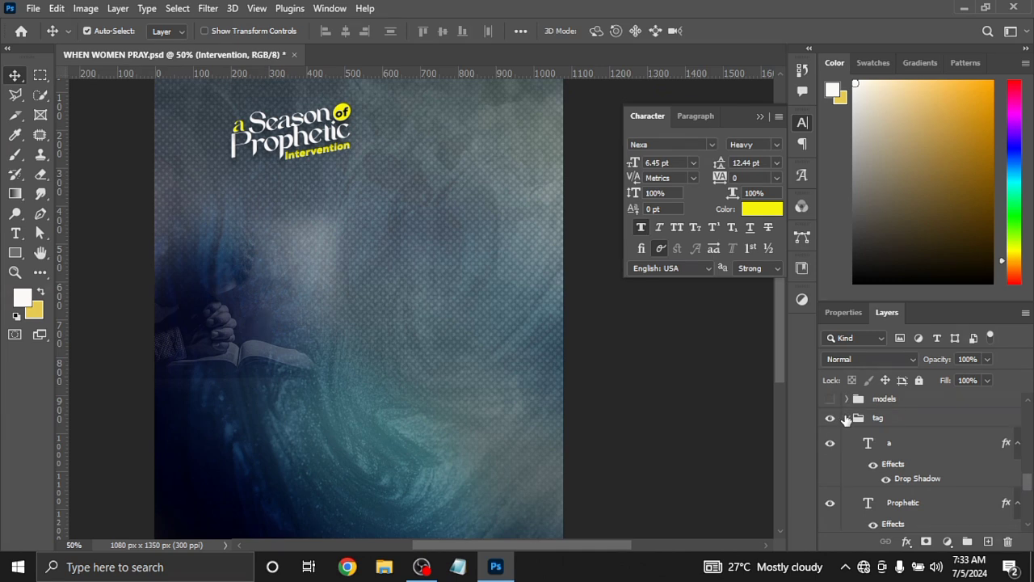
pyautogui.click(844, 418)
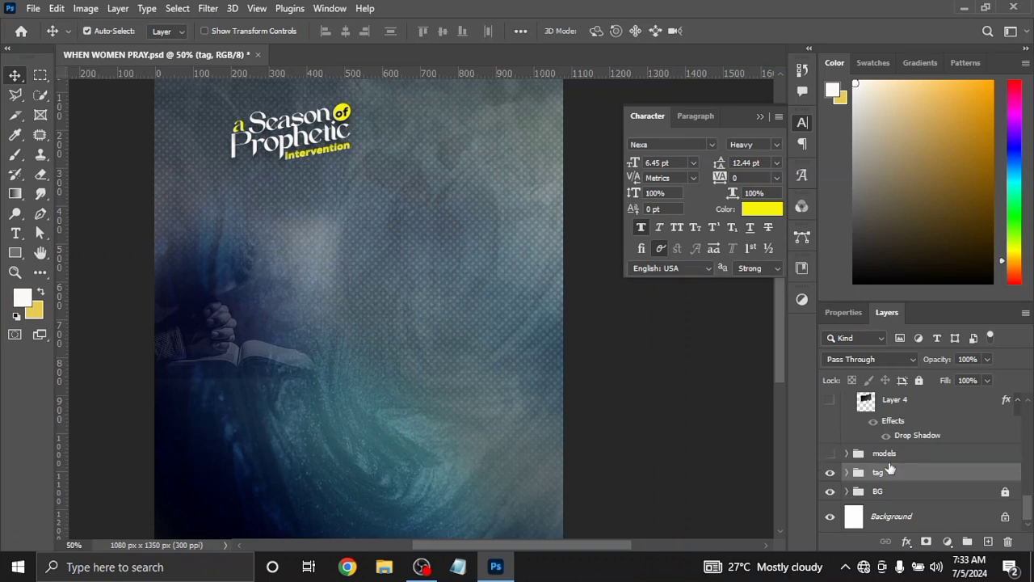
pyautogui.click(918, 380)
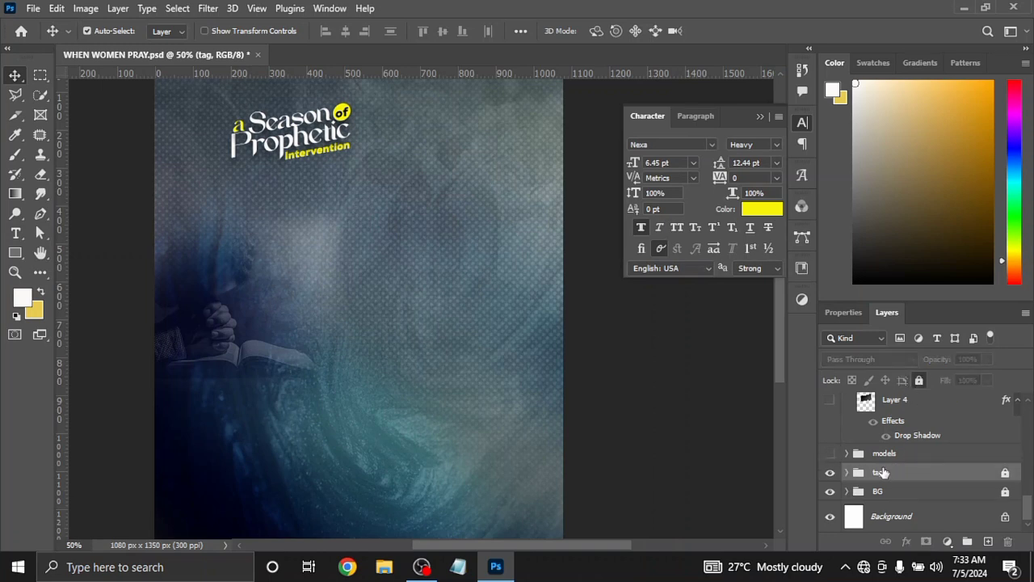
# Show the models group with the three women and expand it to its individual layers
pyautogui.click(830, 455)
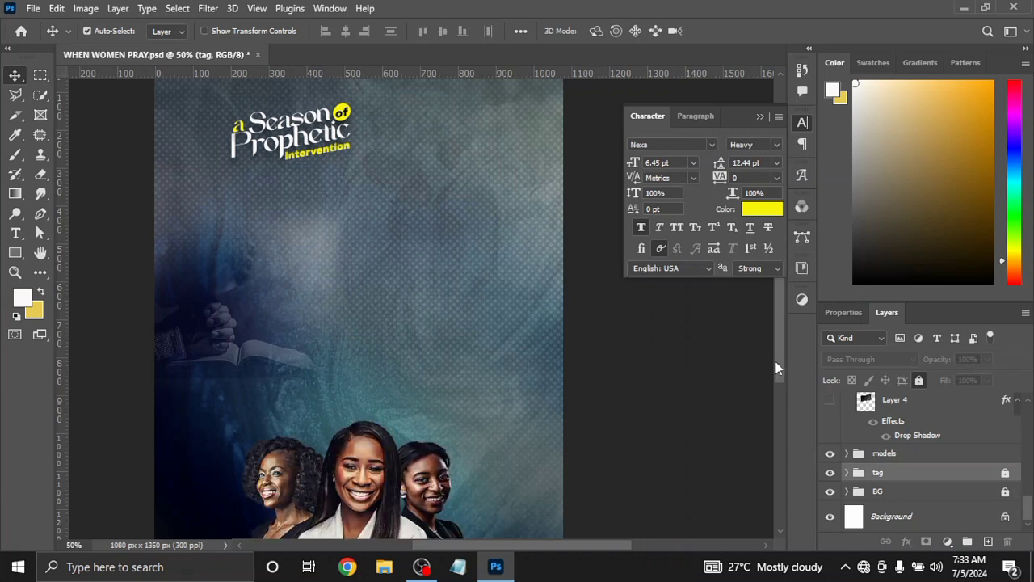
pyautogui.moveTo(776, 356); pyautogui.dragTo(778, 371)
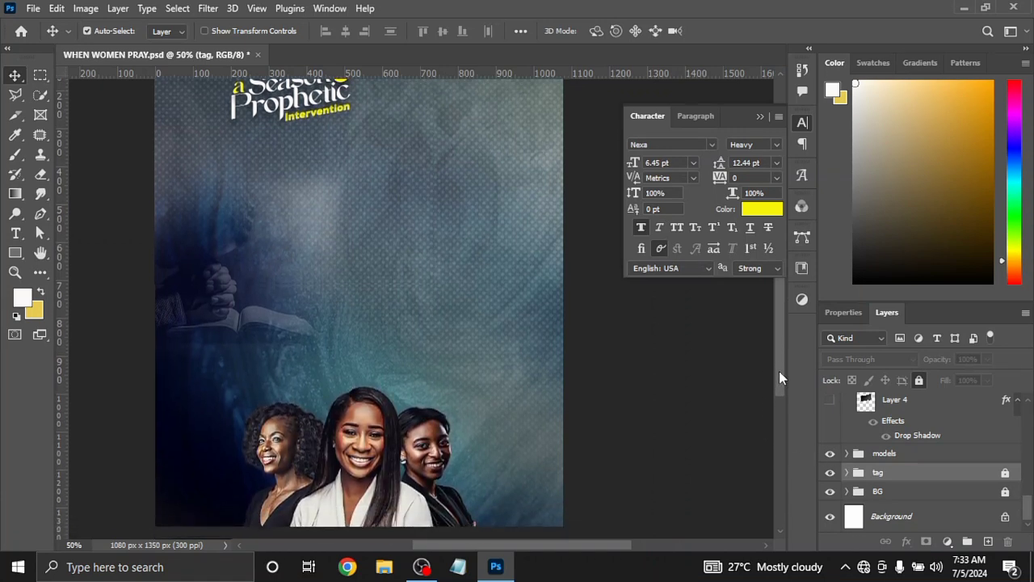
pyautogui.click(846, 454)
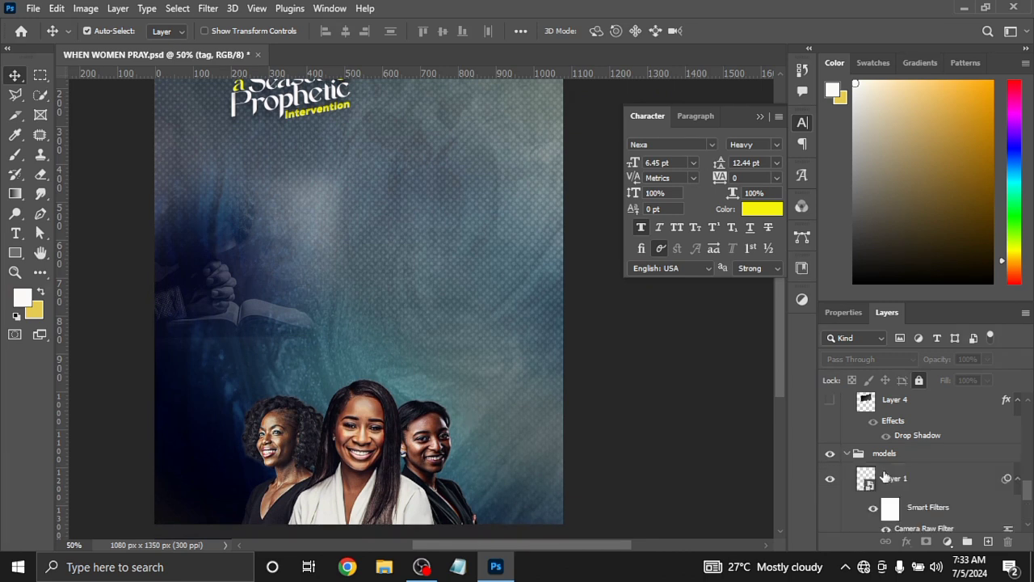
pyautogui.scroll(-5, 1028, 497)
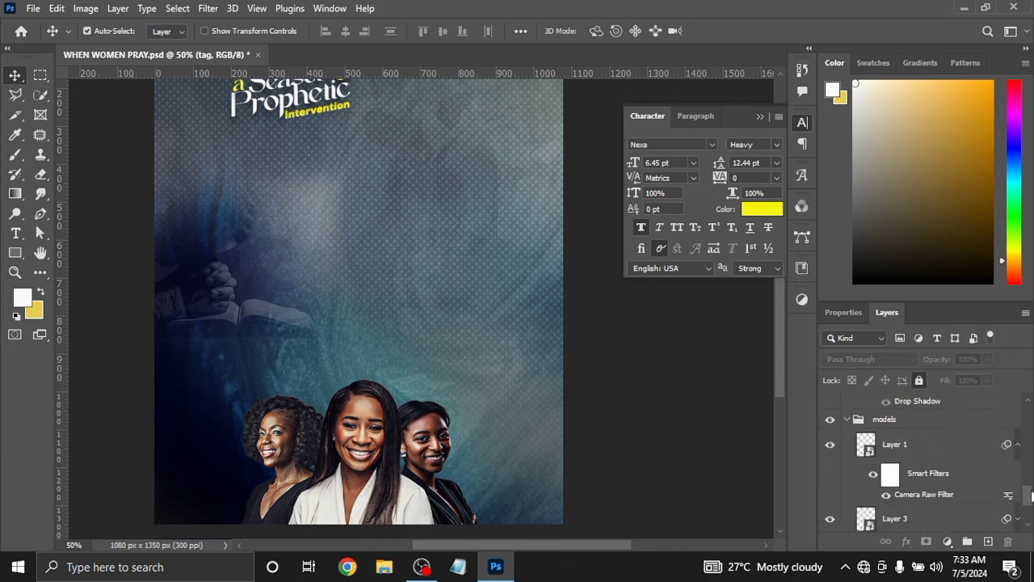
# Try the Camera Raw Filter's Birthday Camera Raw preset on a duplicate of Layer 2 in the models group, and delete the duplicate
pyautogui.moveTo(1029, 509); pyautogui.dragTo(1031, 512)
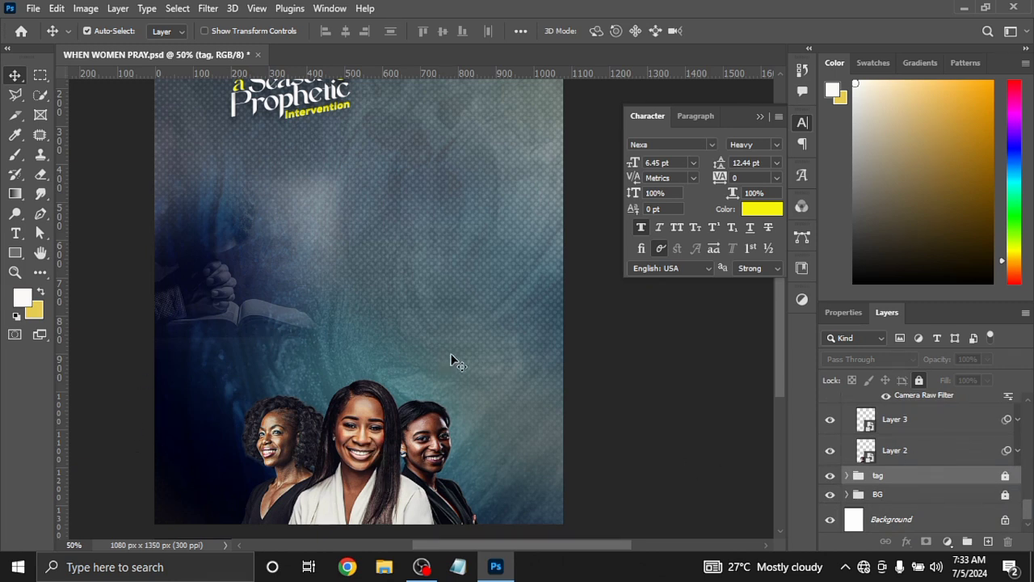
pyautogui.moveTo(783, 336); pyautogui.dragTo(782, 349)
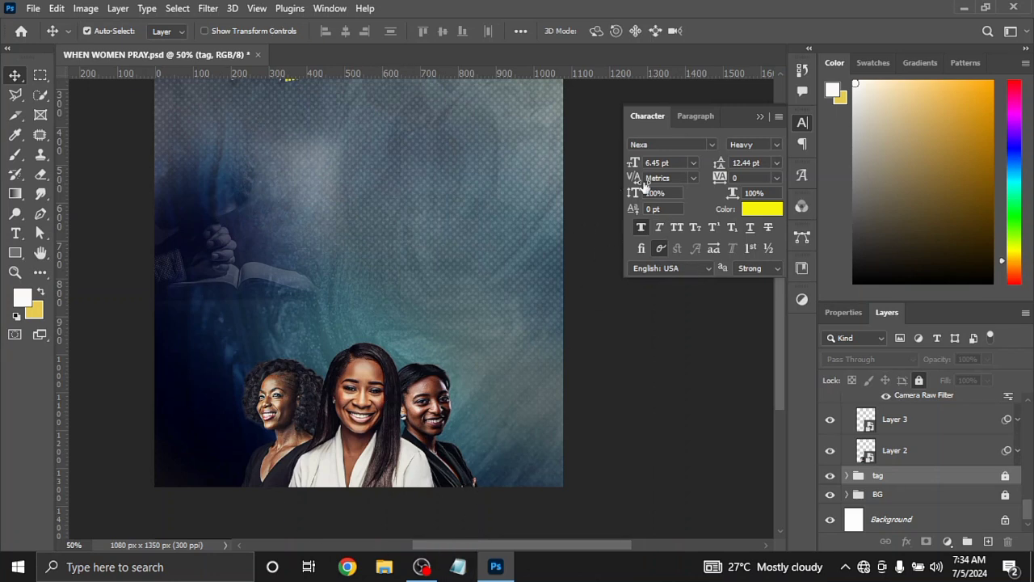
pyautogui.click(970, 450)
pyautogui.hotkey('ctrl', 'j')
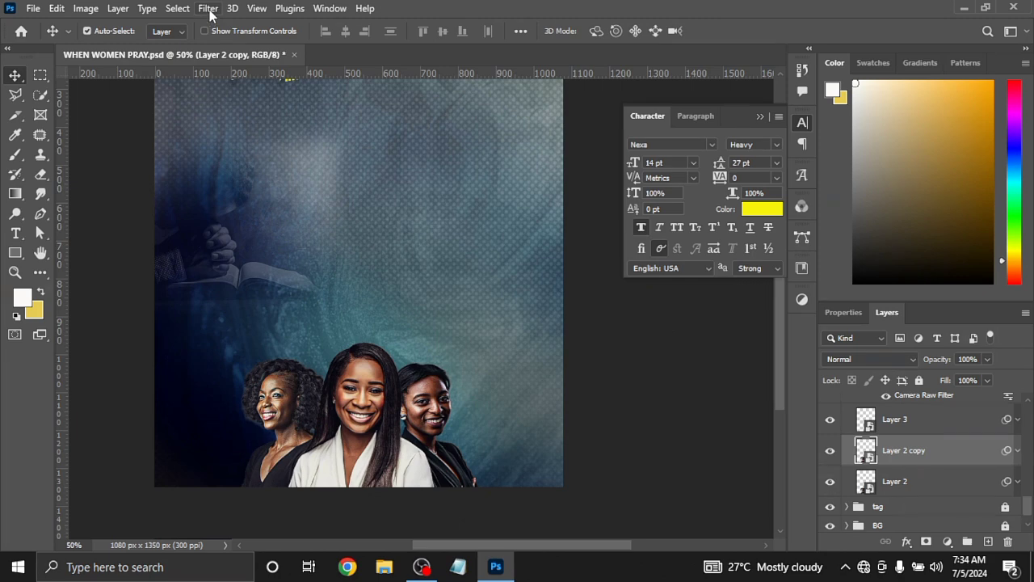
pyautogui.click(210, 9)
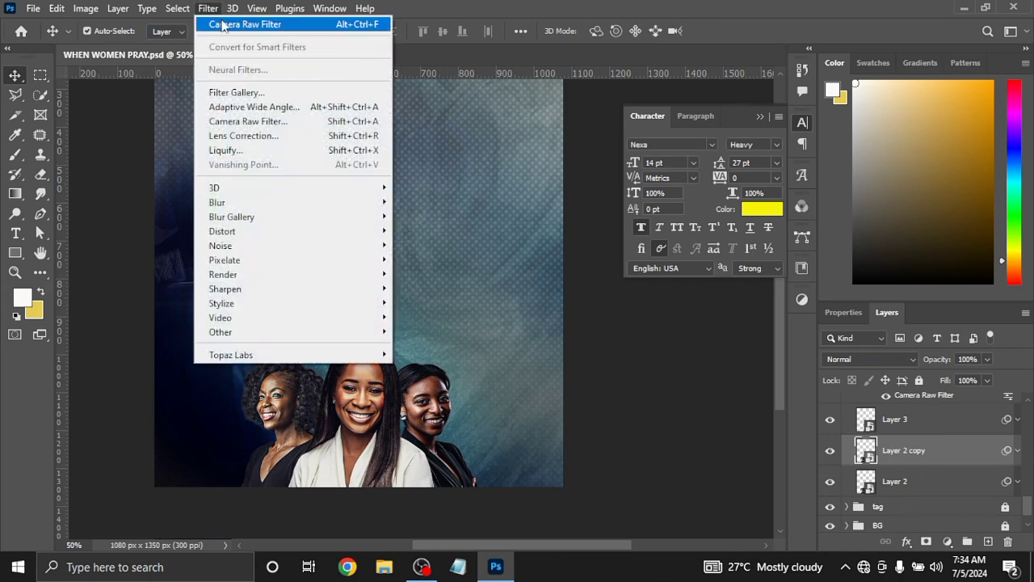
pyautogui.click(222, 24)
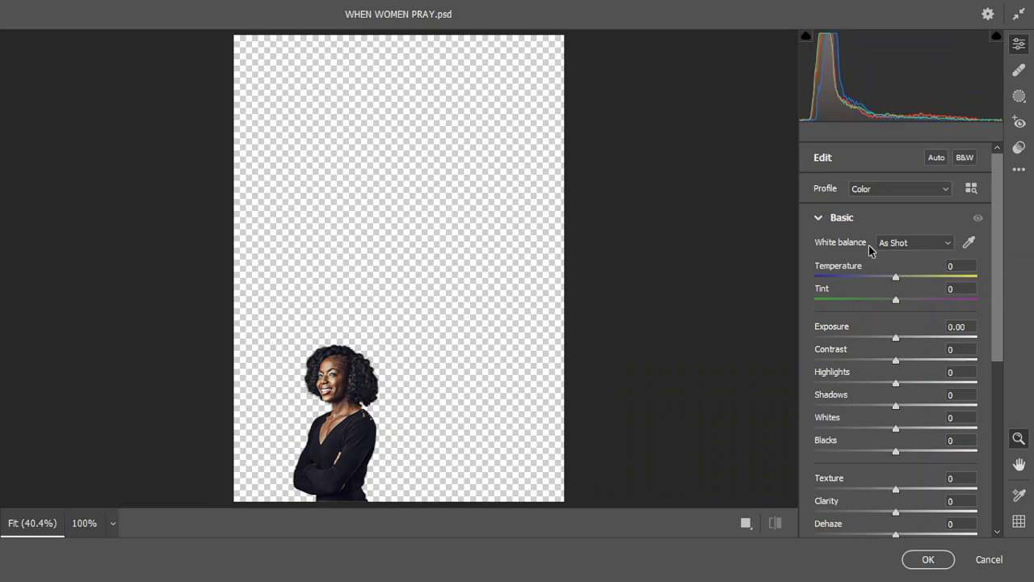
pyautogui.click(1020, 149)
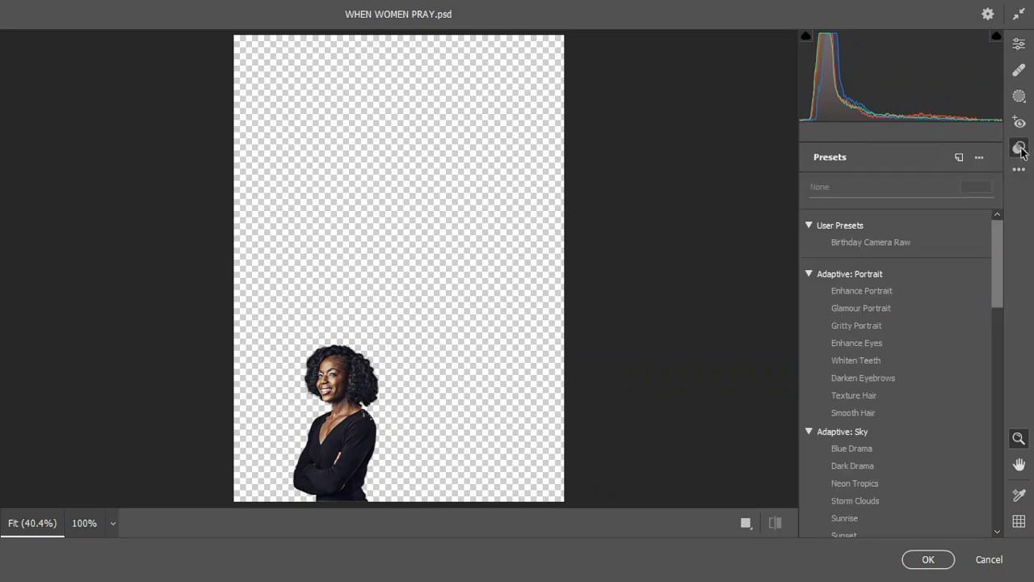
pyautogui.click(868, 248)
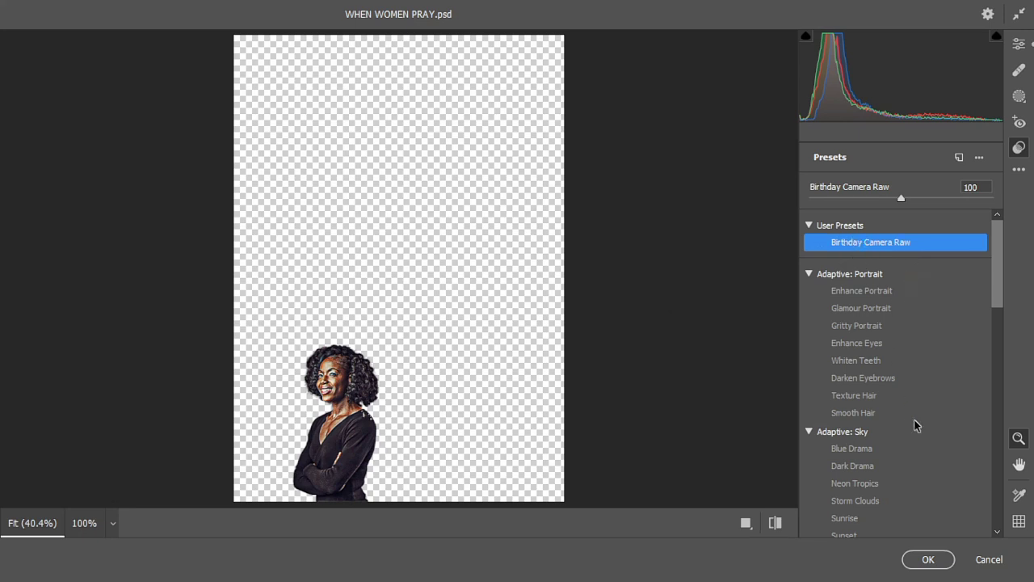
pyautogui.click(921, 563)
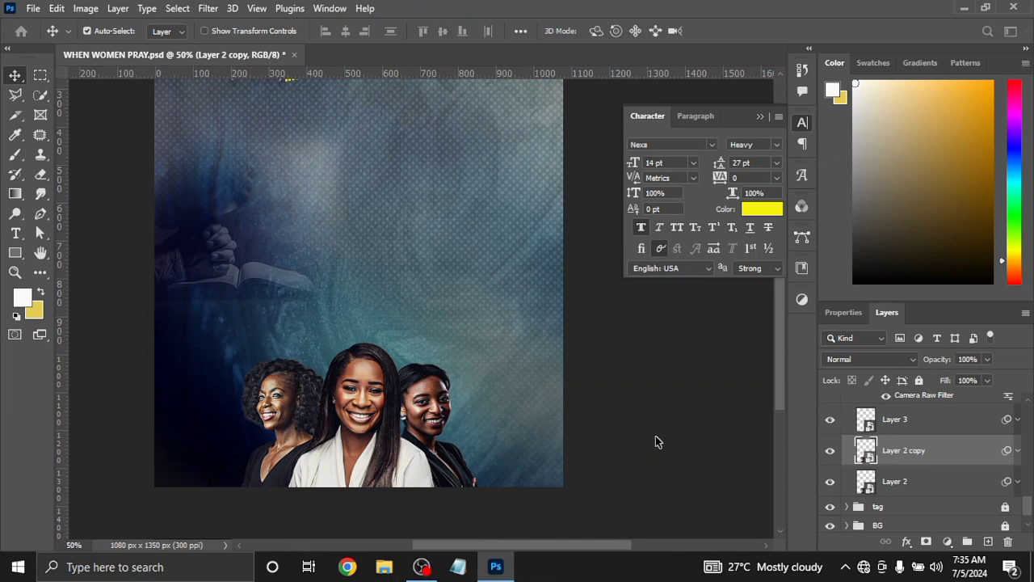
pyautogui.click(1008, 542)
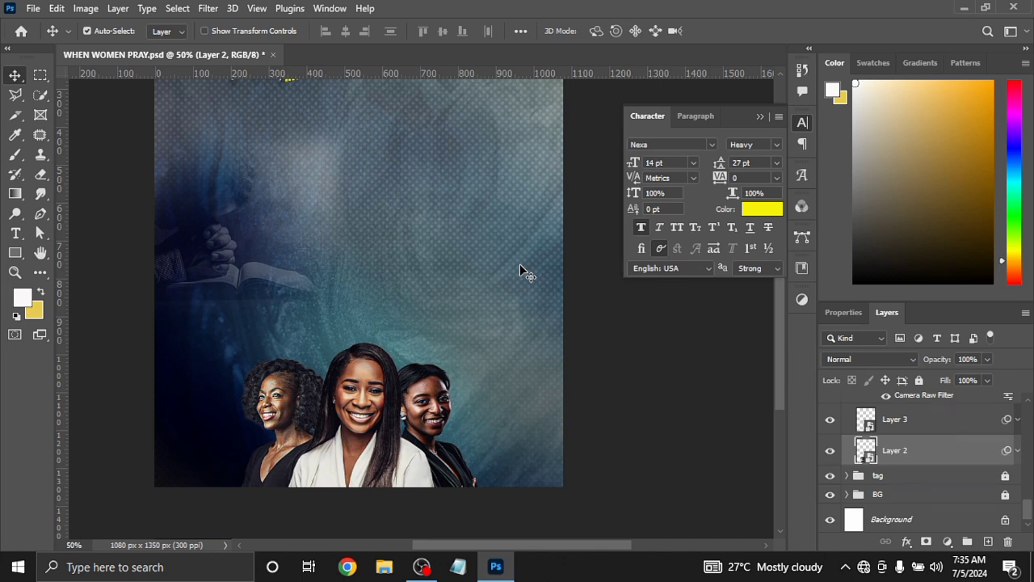
# Collapse the models group and show Layer 4, the black panel in the THEME group
pyautogui.click(846, 477)
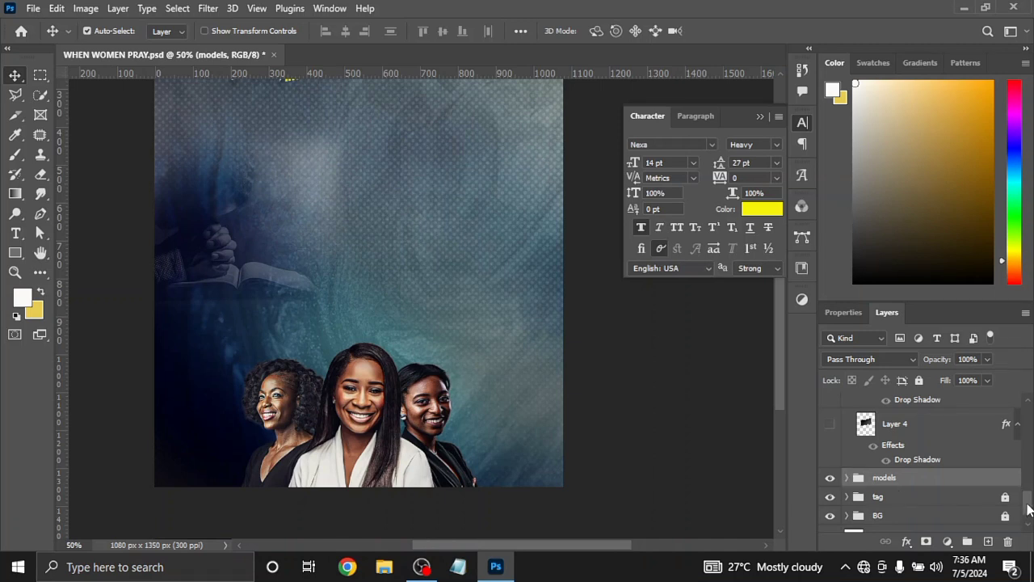
pyautogui.moveTo(1028, 508); pyautogui.dragTo(1028, 505)
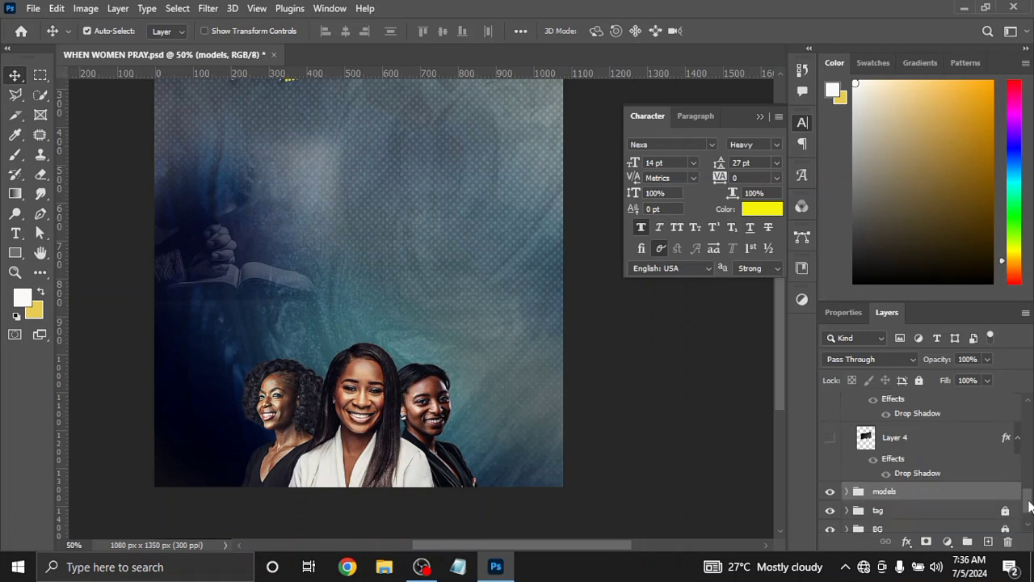
pyautogui.moveTo(1029, 505); pyautogui.dragTo(1028, 498)
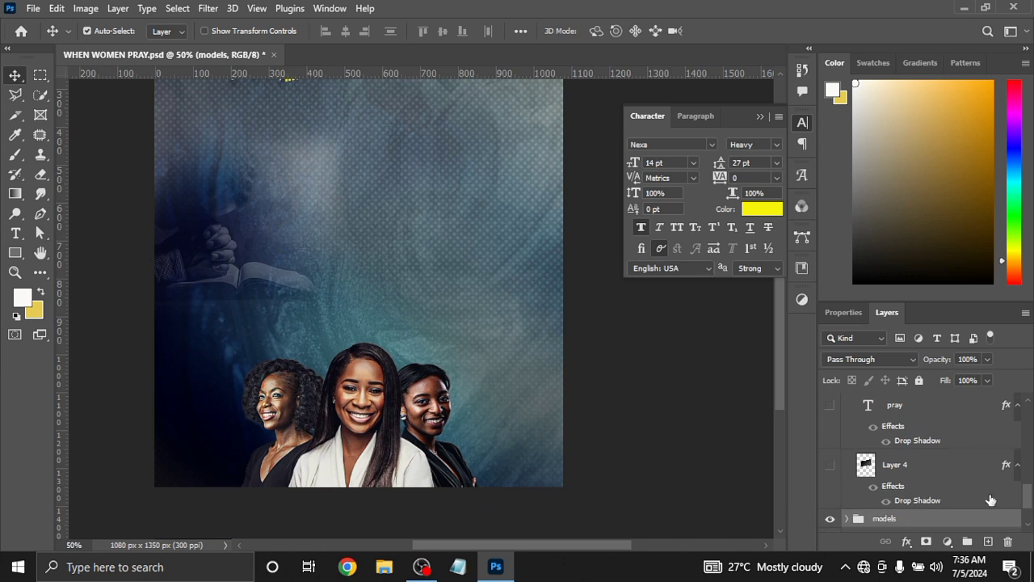
pyautogui.click(826, 467)
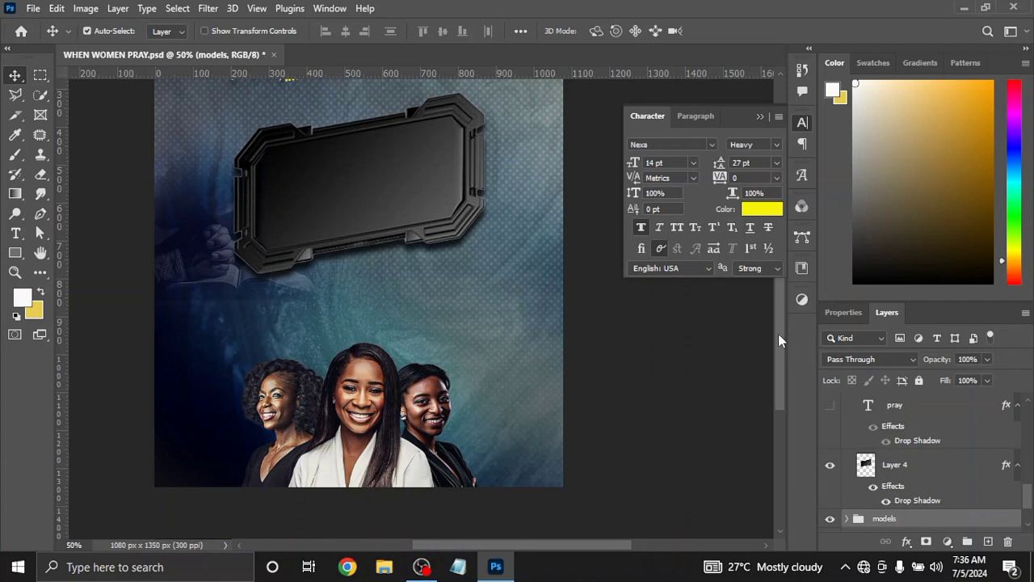
pyautogui.moveTo(778, 339); pyautogui.dragTo(778, 323)
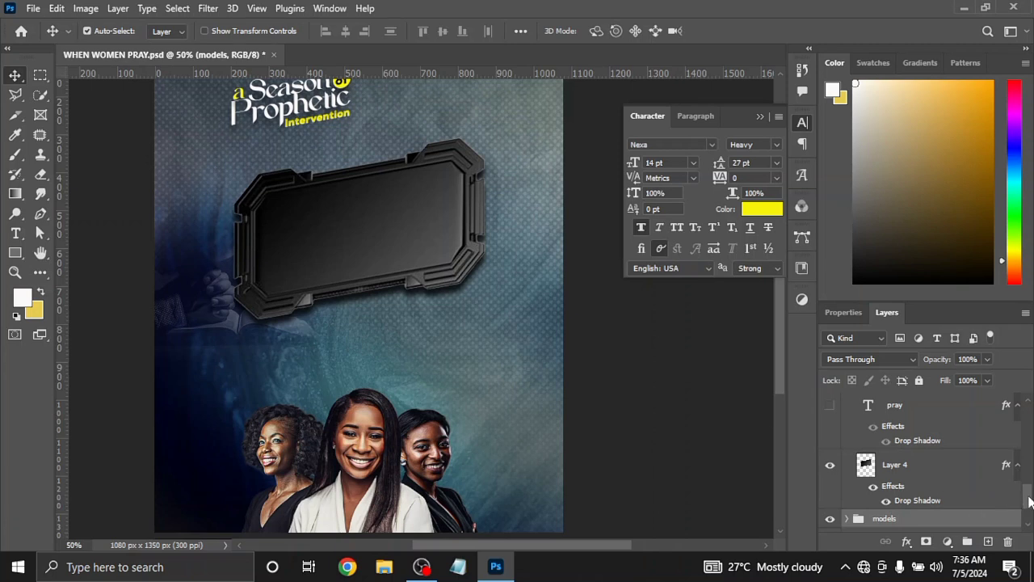
# Show the pray, women, when and THEME: text layers on the black panel
pyautogui.scroll(2, 1029, 501)
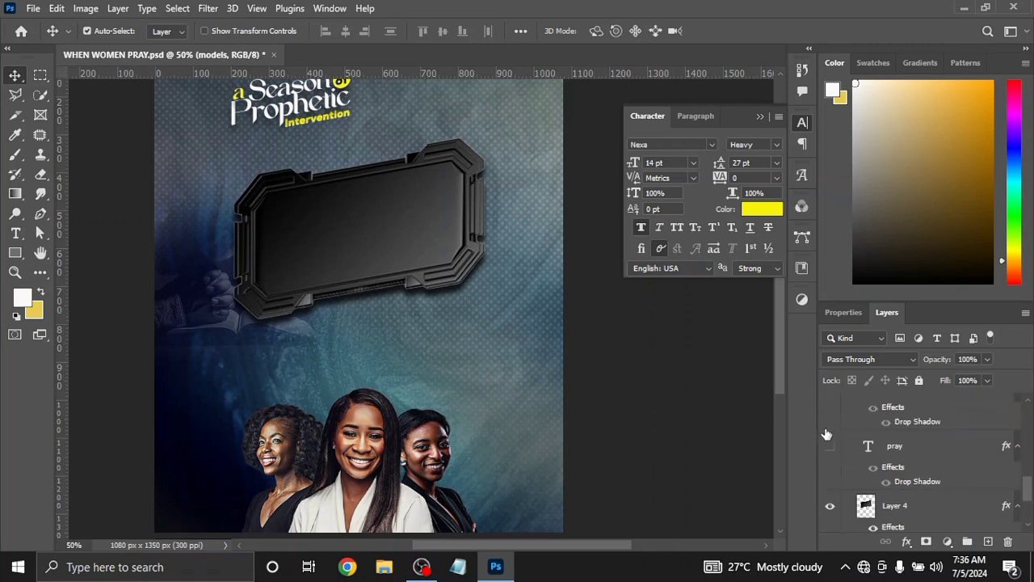
pyautogui.click(830, 446)
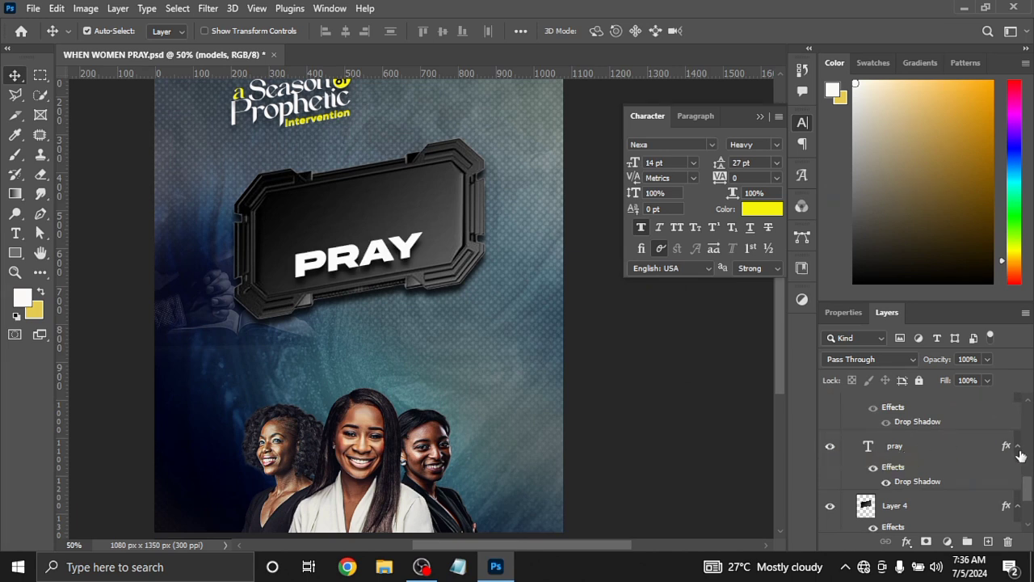
pyautogui.scroll(2, 1025, 488)
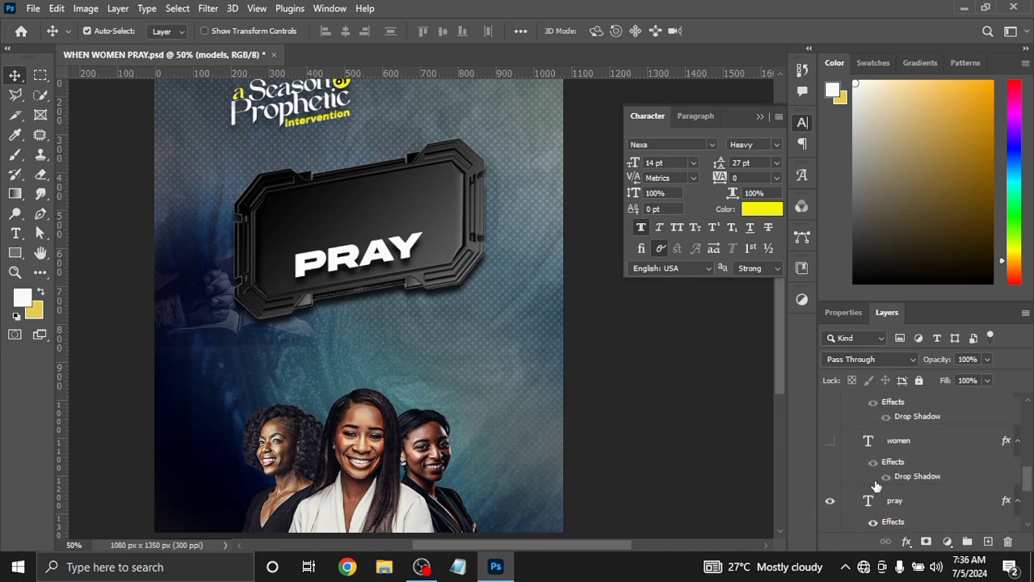
pyautogui.click(828, 444)
pyautogui.scroll(2, 1028, 483)
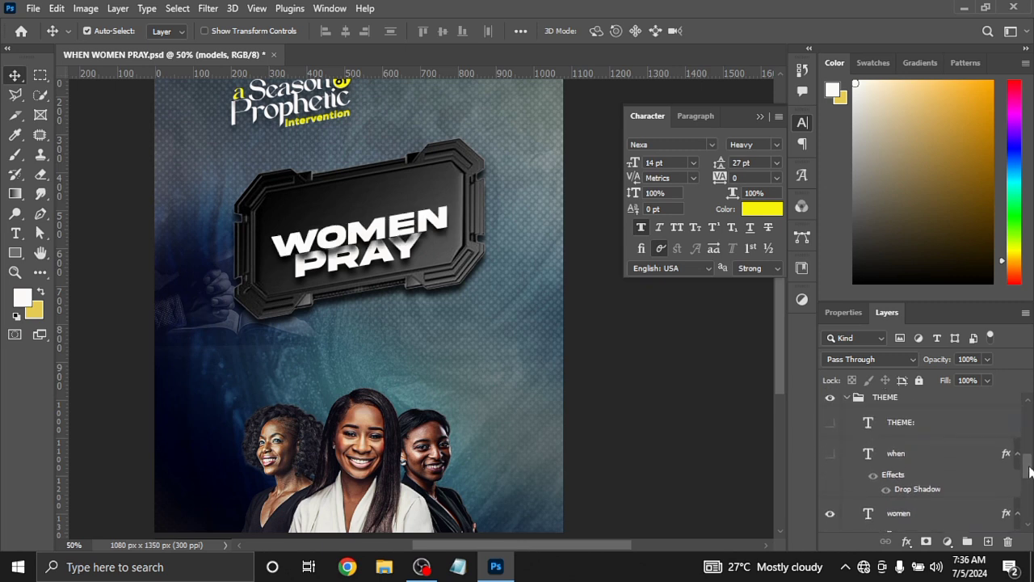
pyautogui.click(829, 454)
pyautogui.click(830, 423)
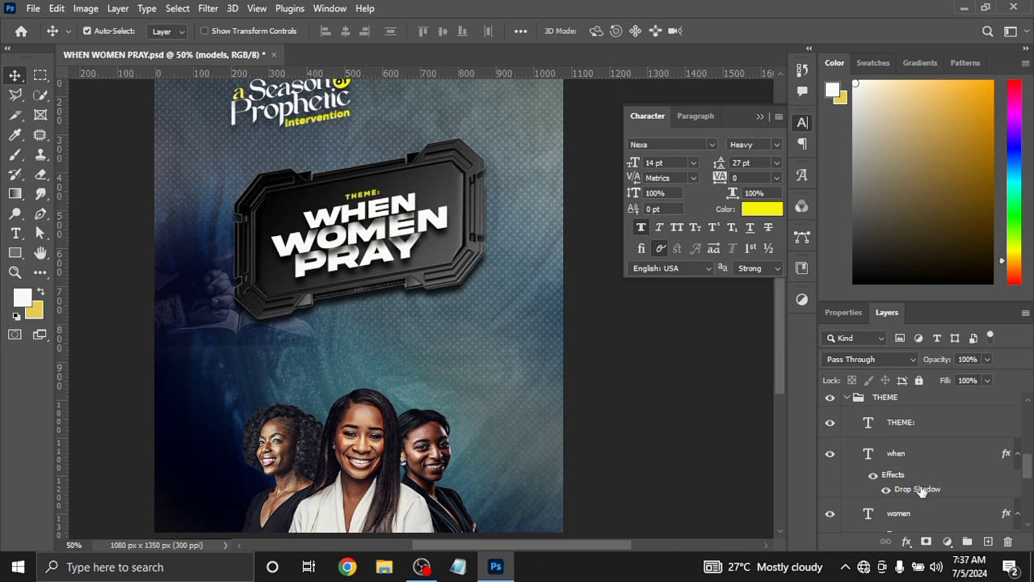
# Examine the font settings and the Drop Shadow settings of the when text layer
pyautogui.click(868, 457)
pyautogui.doubleClick(868, 456)
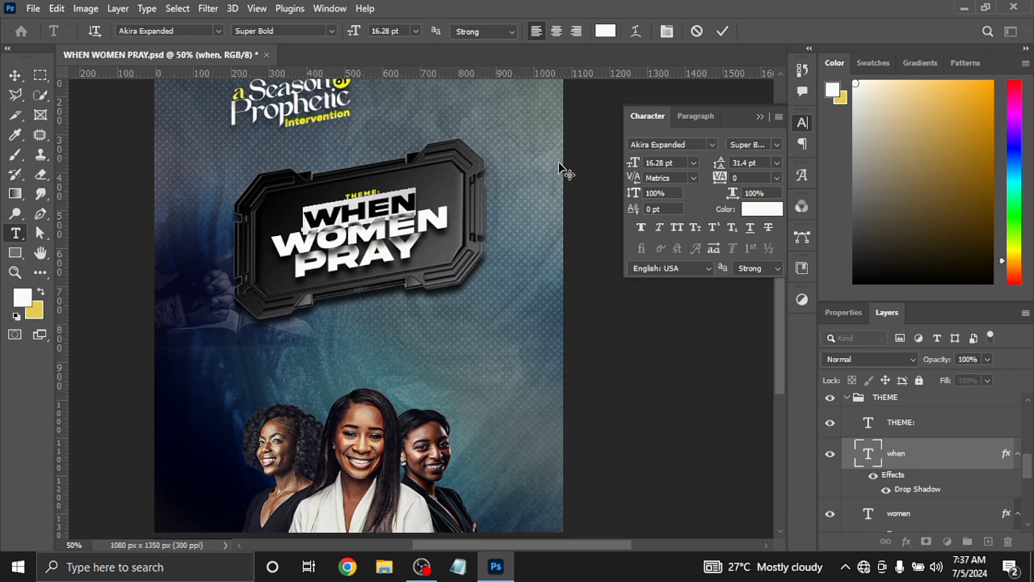
pyautogui.click(723, 32)
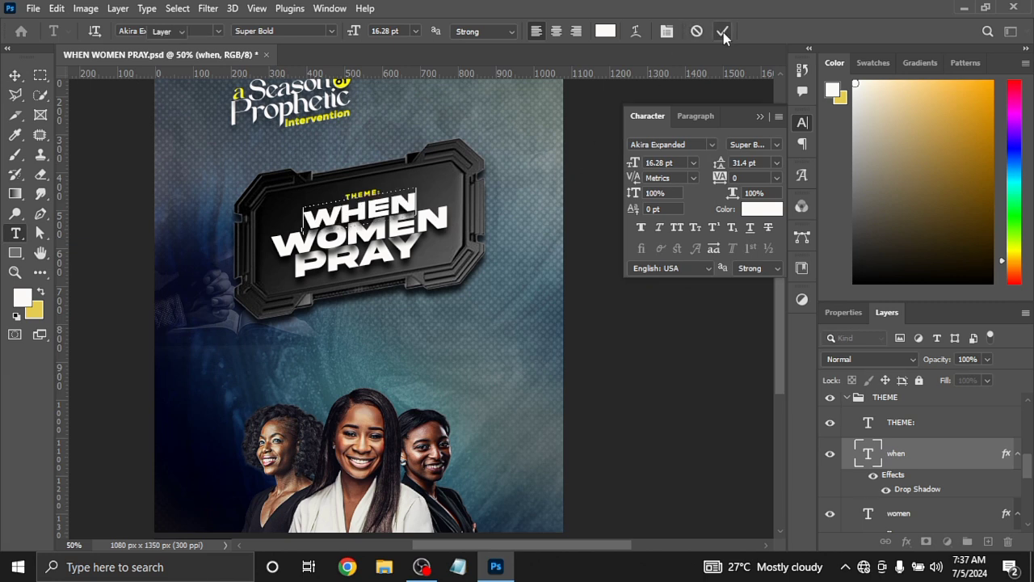
pyautogui.press('v')
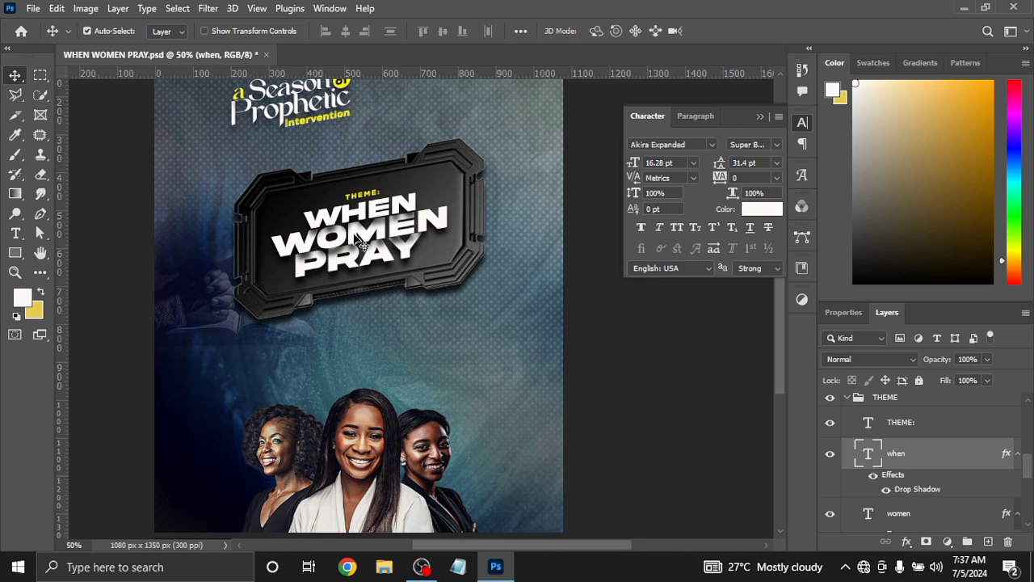
pyautogui.doubleClick(912, 490)
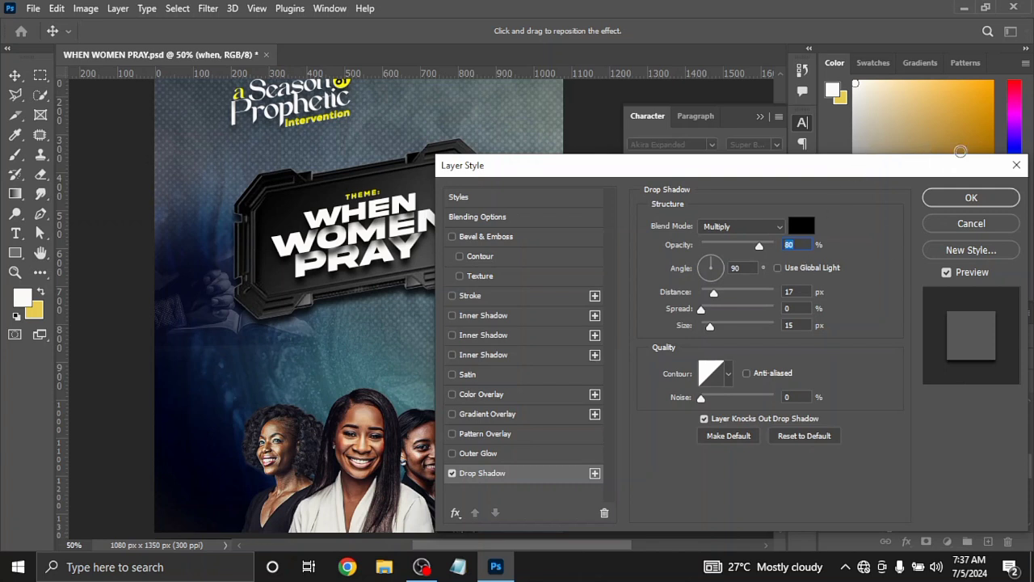
pyautogui.click(932, 199)
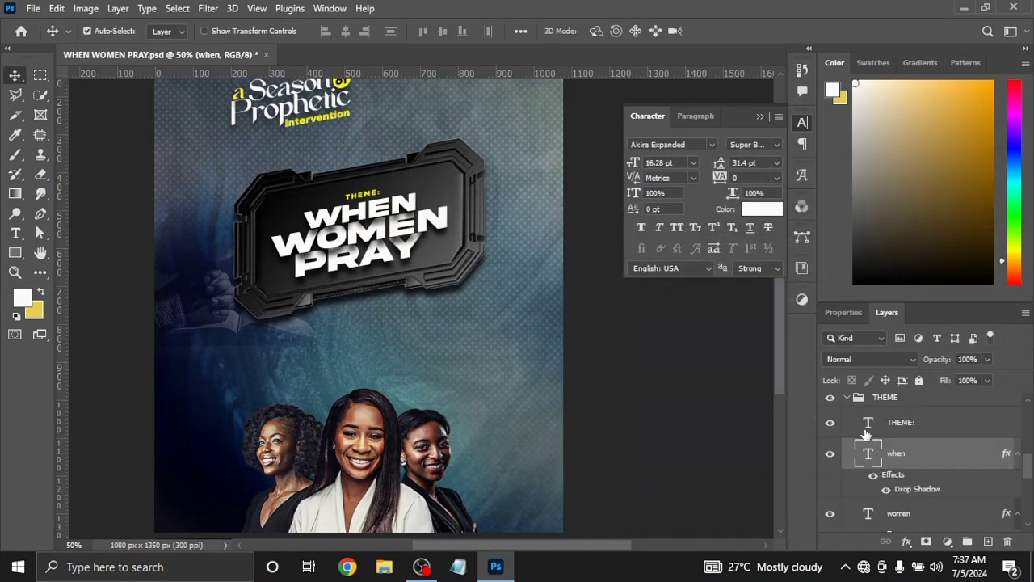
# Examine the font settings and text color of the THEME: text layer
pyautogui.doubleClick(867, 424)
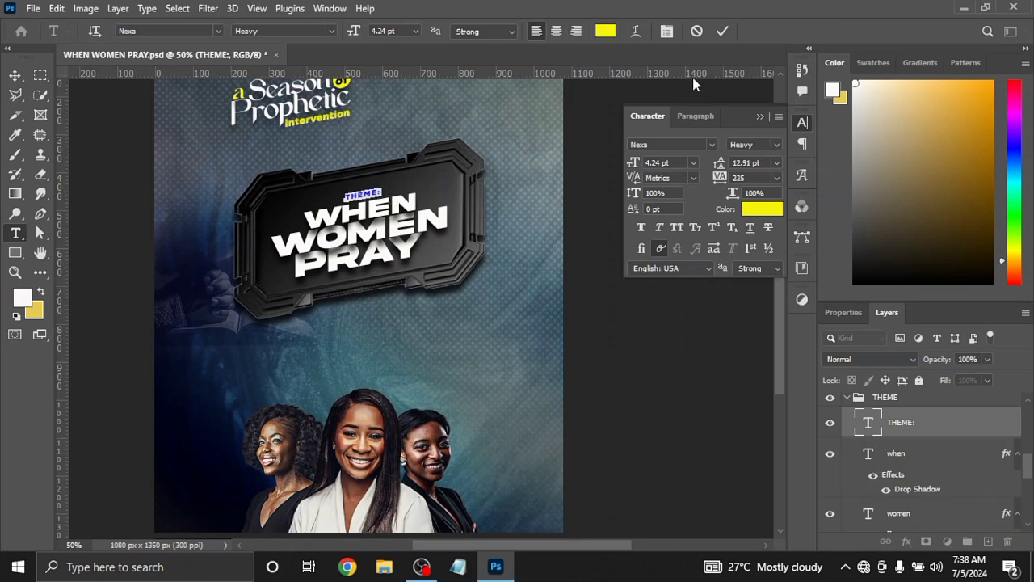
pyautogui.click(753, 208)
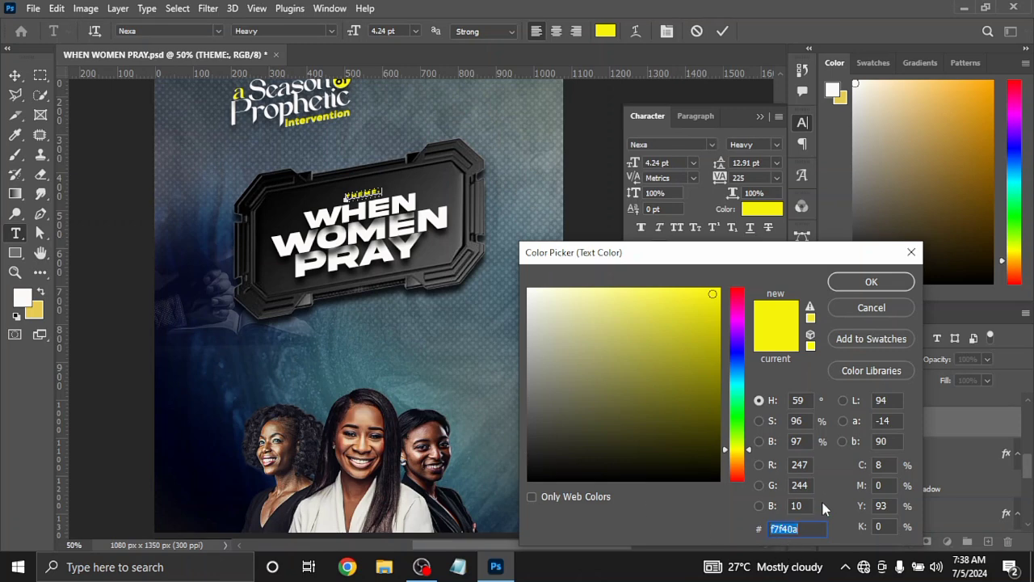
pyautogui.click(844, 287)
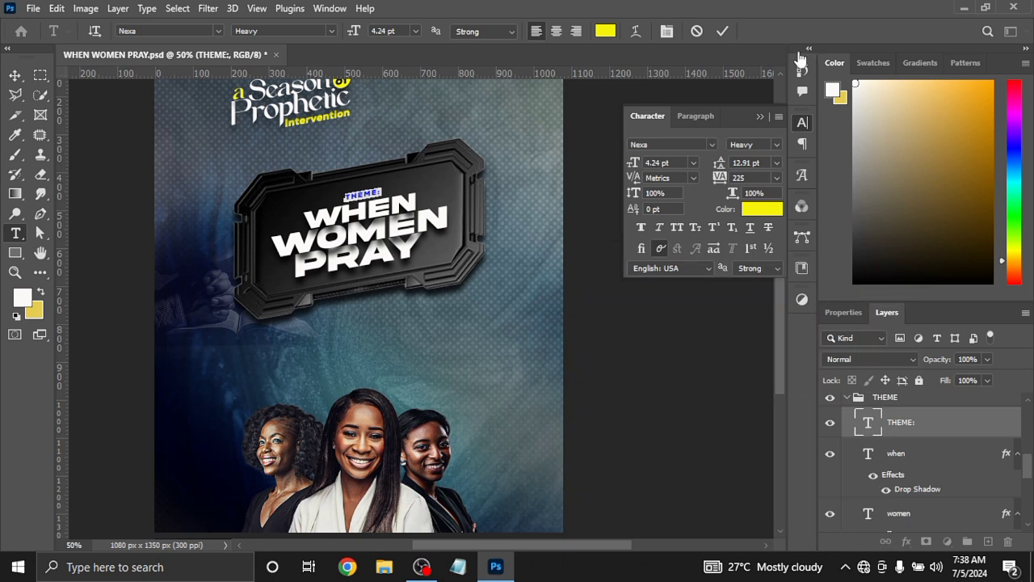
pyautogui.click(722, 30)
pyautogui.press('v')
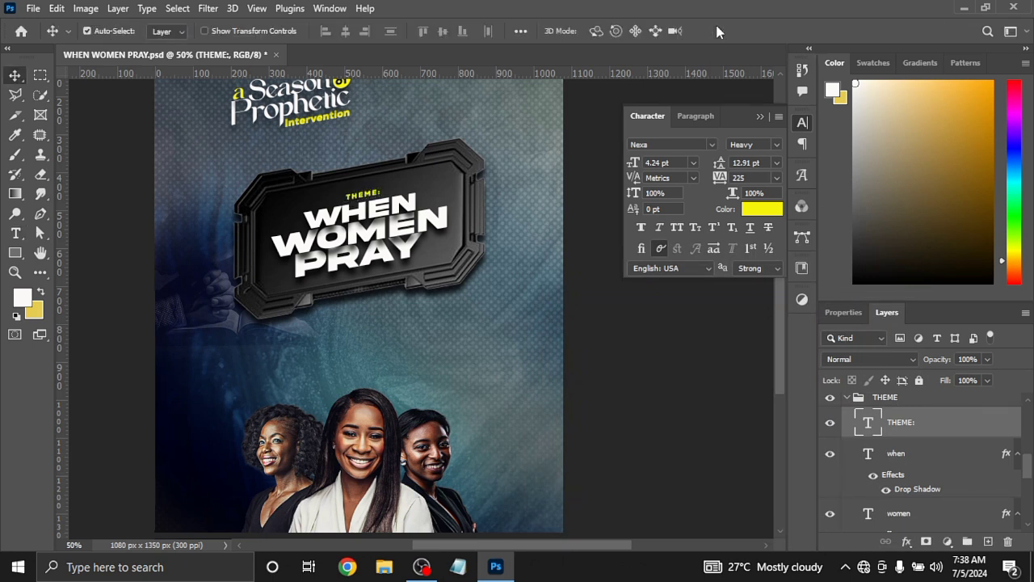
# Collapse the THEME group and lock both the THEME and models groups
pyautogui.click(849, 397)
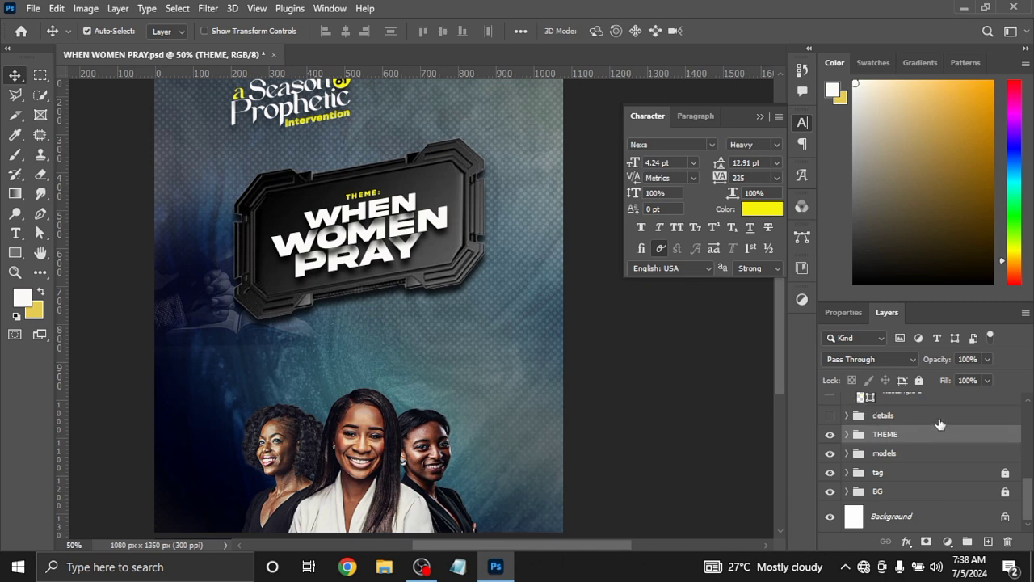
pyautogui.click(918, 381)
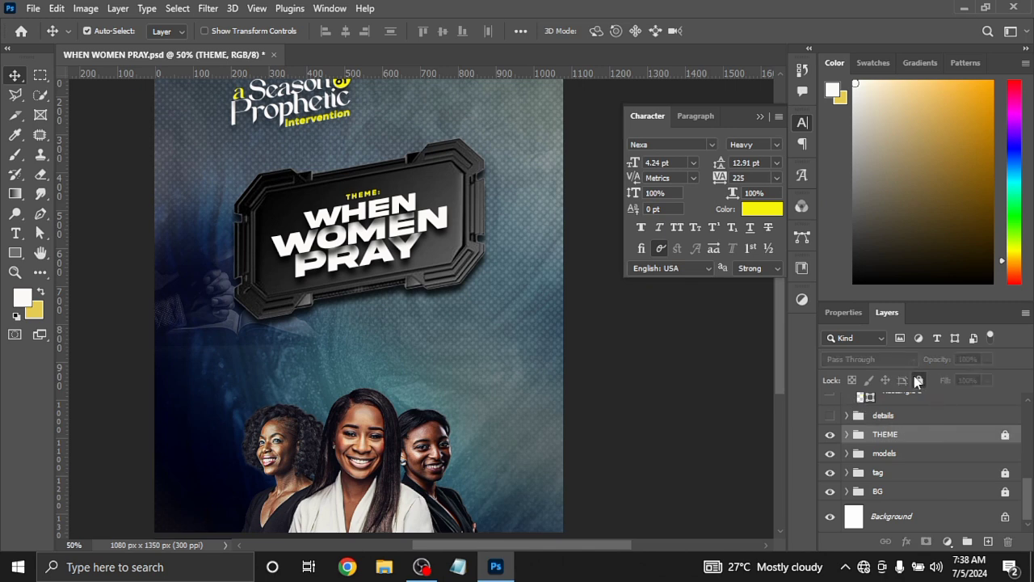
pyautogui.click(965, 461)
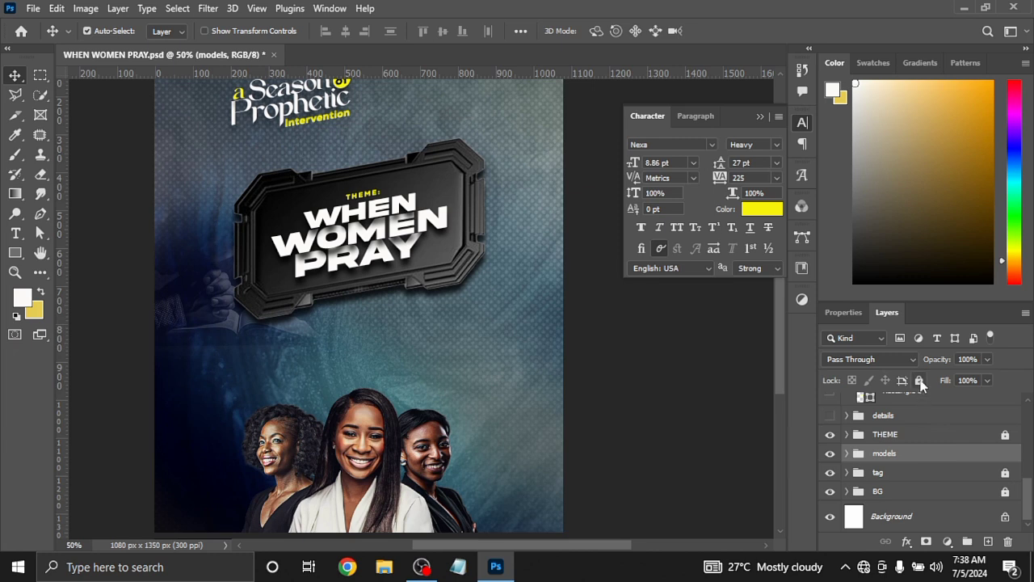
pyautogui.click(921, 383)
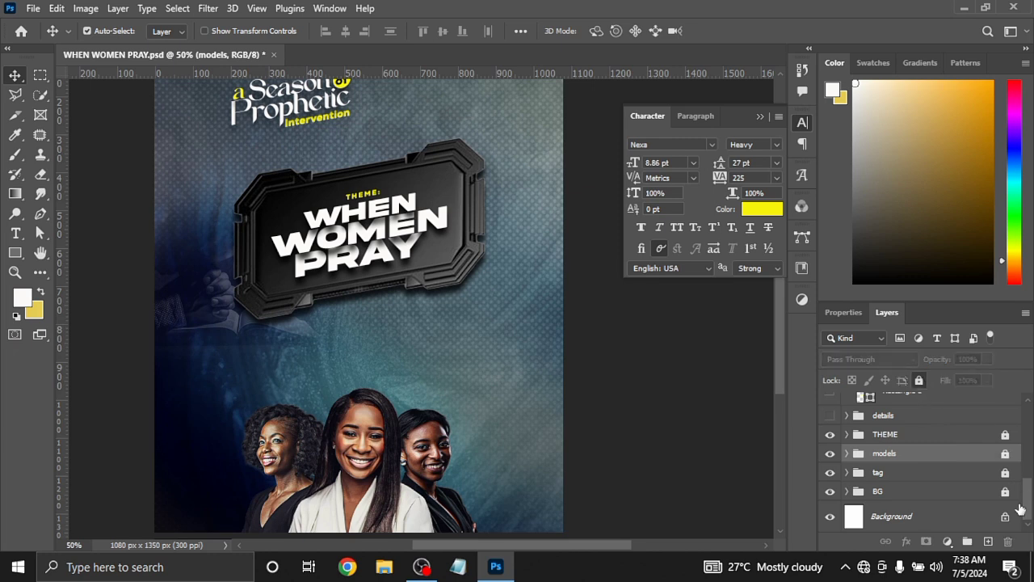
# Show the details group with the time, date and venue text below the black panel
pyautogui.moveTo(1030, 509); pyautogui.dragTo(1030, 499)
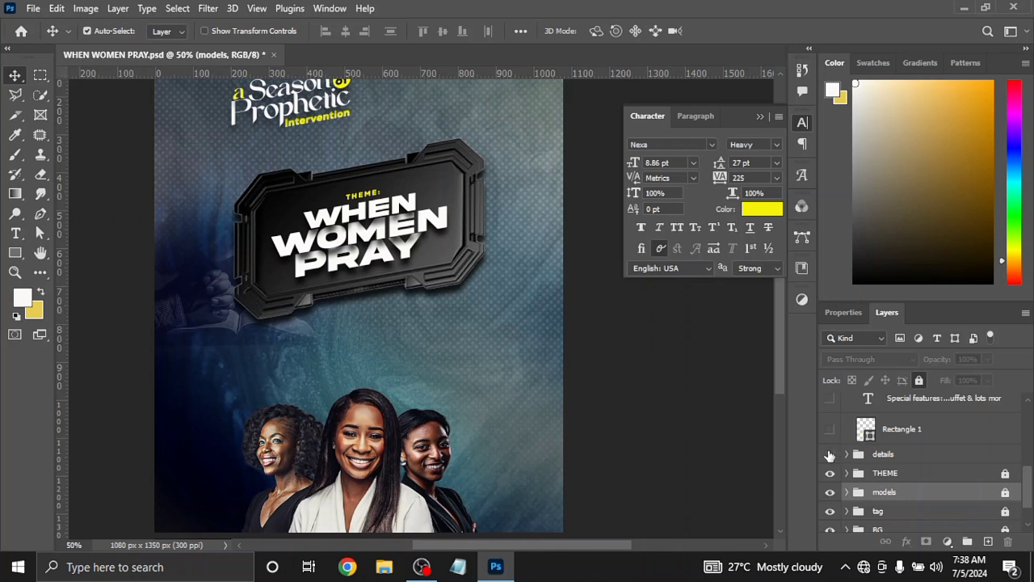
pyautogui.click(830, 454)
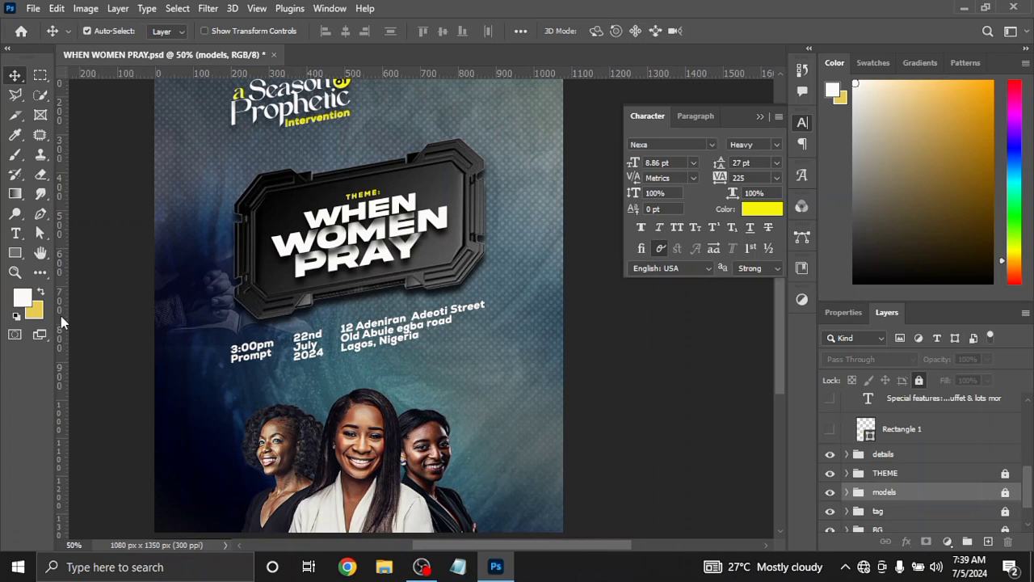
# Check the alignment of the title, black panel and event details using temporary vertical guides at both edges, and remove the guides
pyautogui.moveTo(60, 319); pyautogui.dragTo(228, 347)
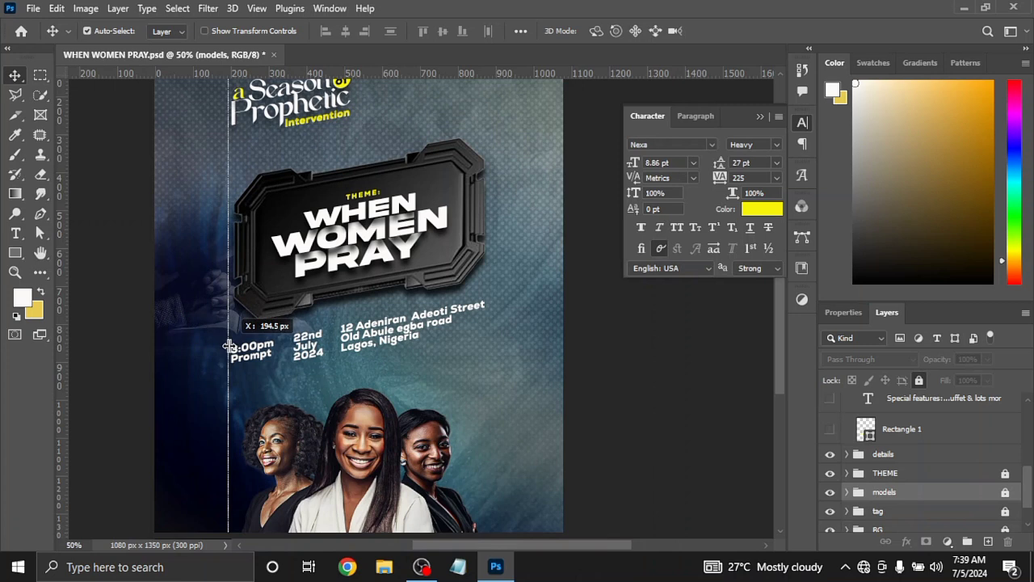
pyautogui.moveTo(228, 347); pyautogui.dragTo(231, 348)
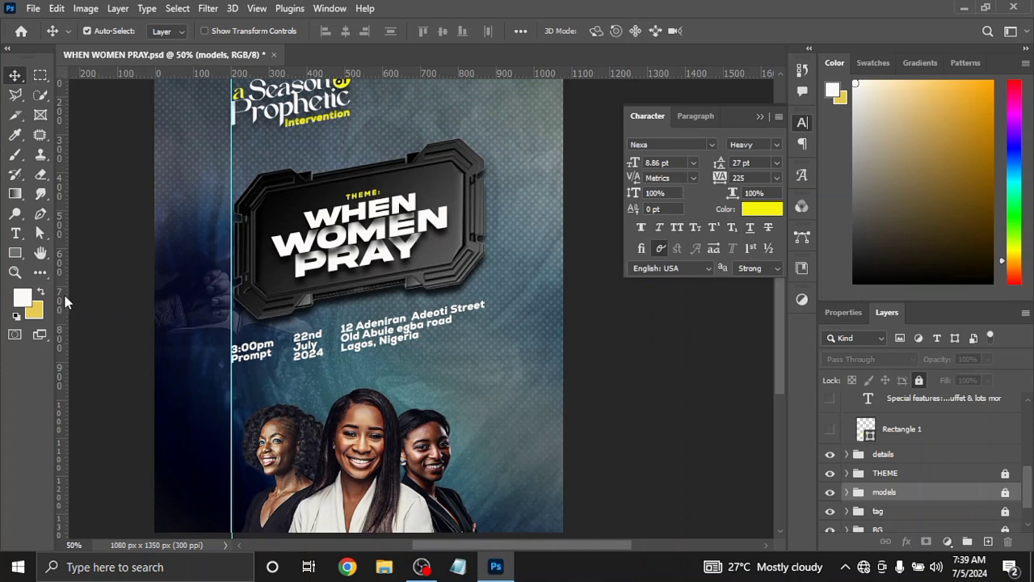
pyautogui.moveTo(58, 294); pyautogui.dragTo(487, 235)
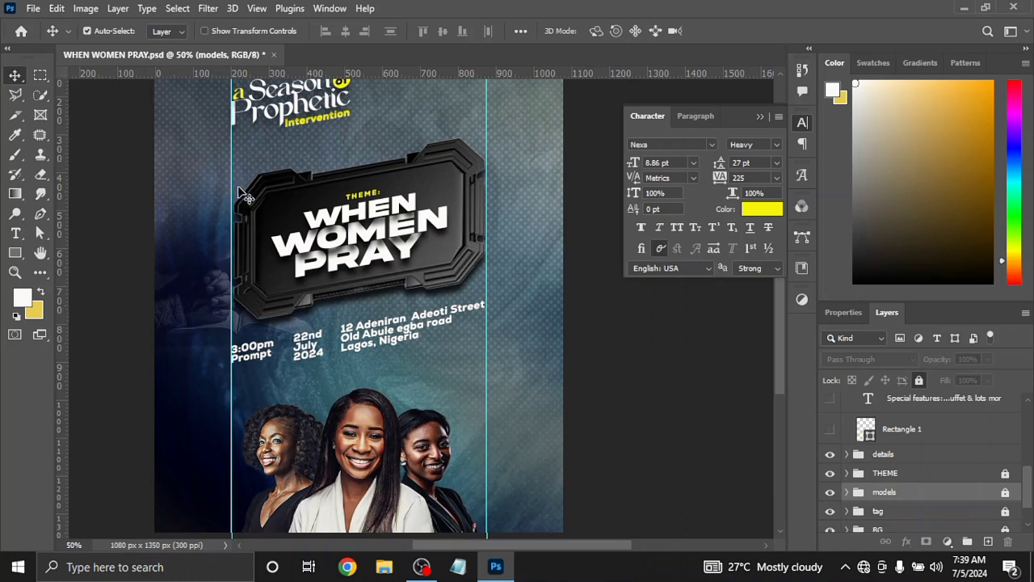
pyautogui.moveTo(231, 186); pyautogui.dragTo(63, 234)
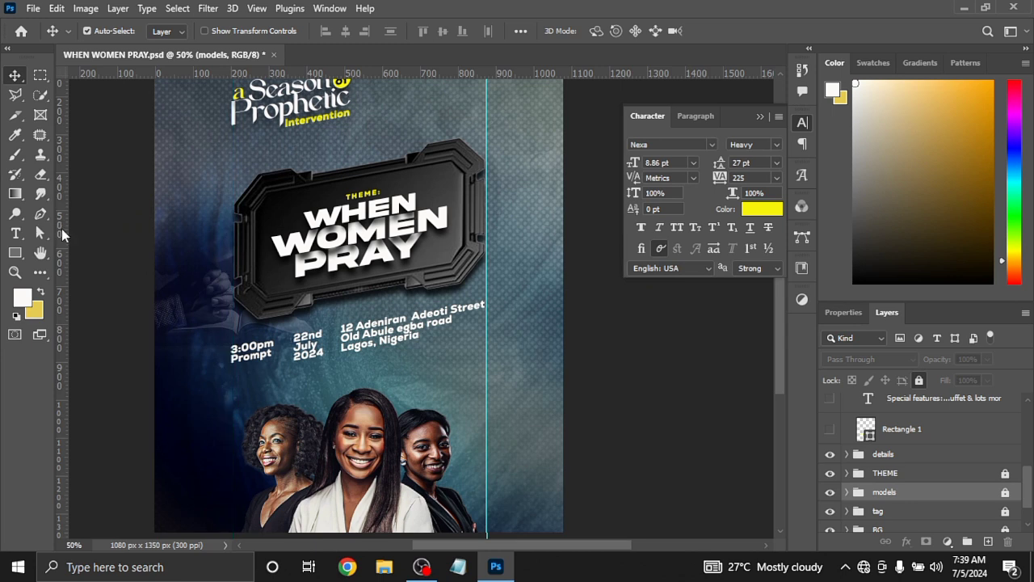
pyautogui.moveTo(488, 166); pyautogui.dragTo(63, 209)
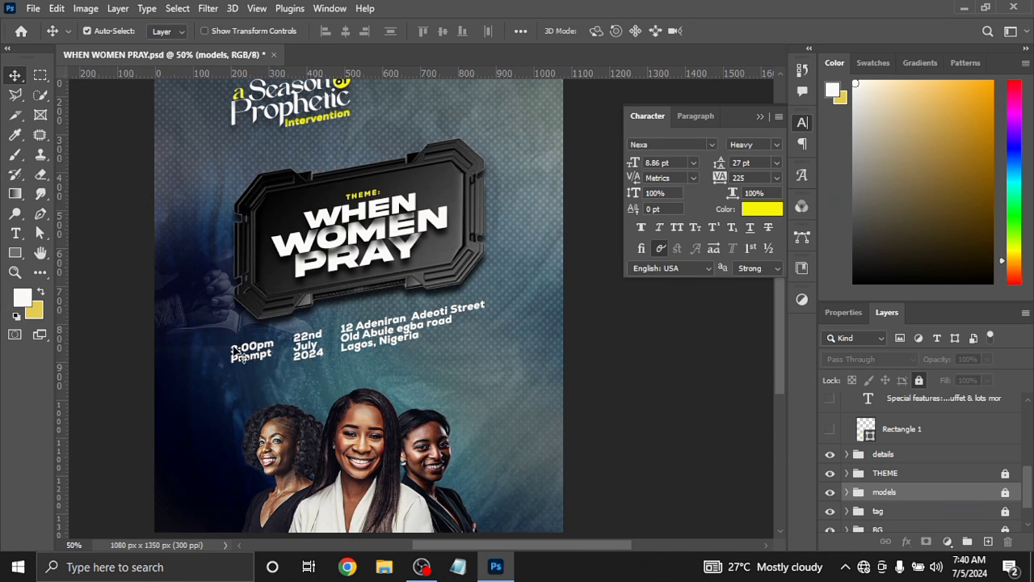
# Show the yellow Rectangle 1 bar and the Special features text on it
pyautogui.click(830, 430)
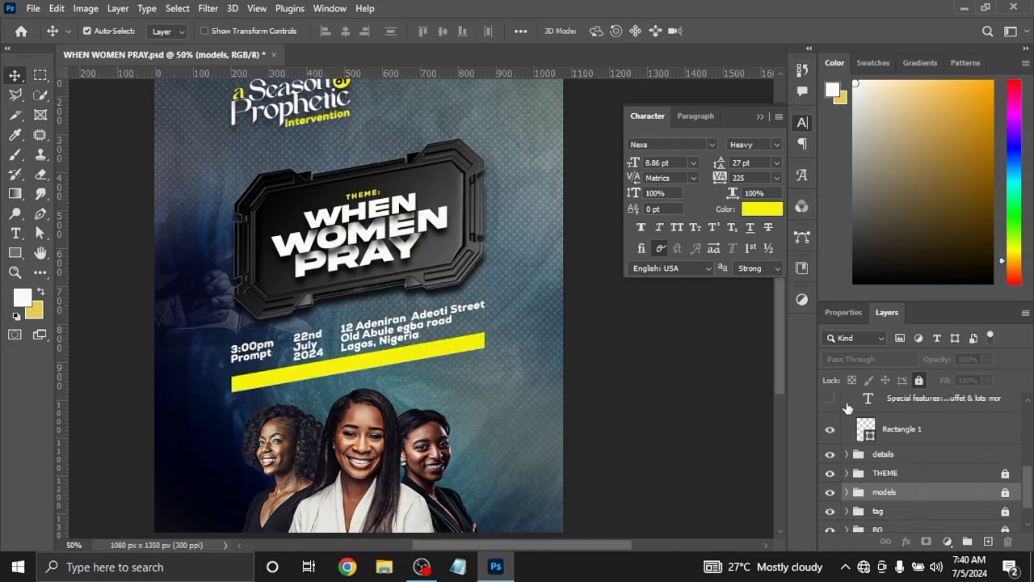
pyautogui.click(830, 400)
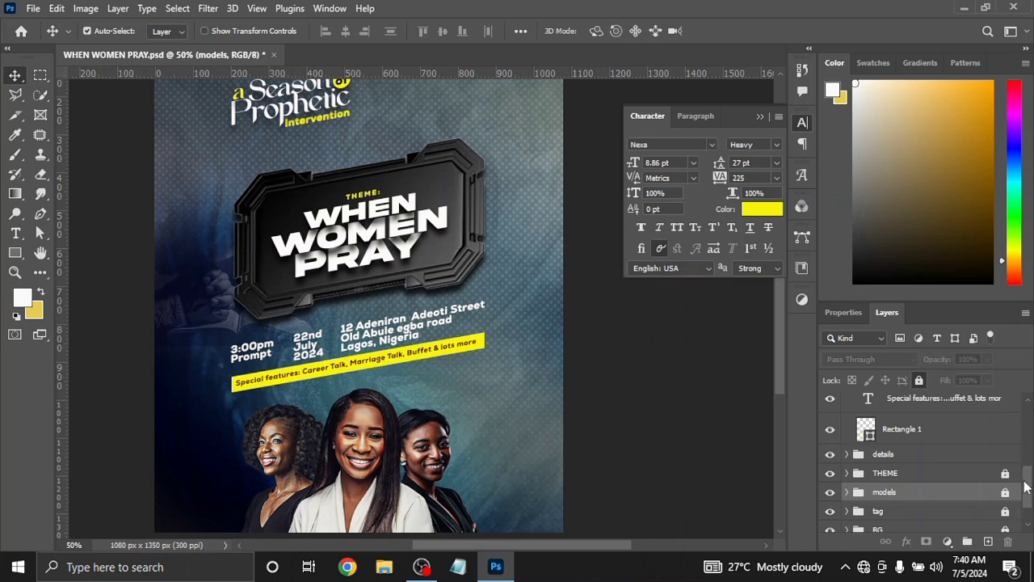
# Show the three speaker name text layers on the models and examine the font settings of the Special features text
pyautogui.scroll(3, 1025, 485)
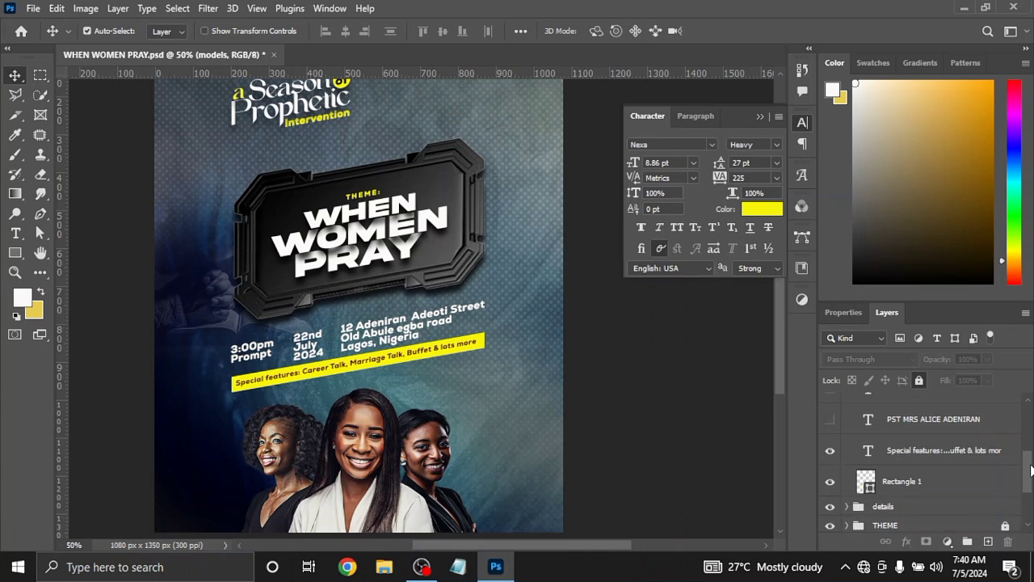
pyautogui.scroll(1, 921, 460)
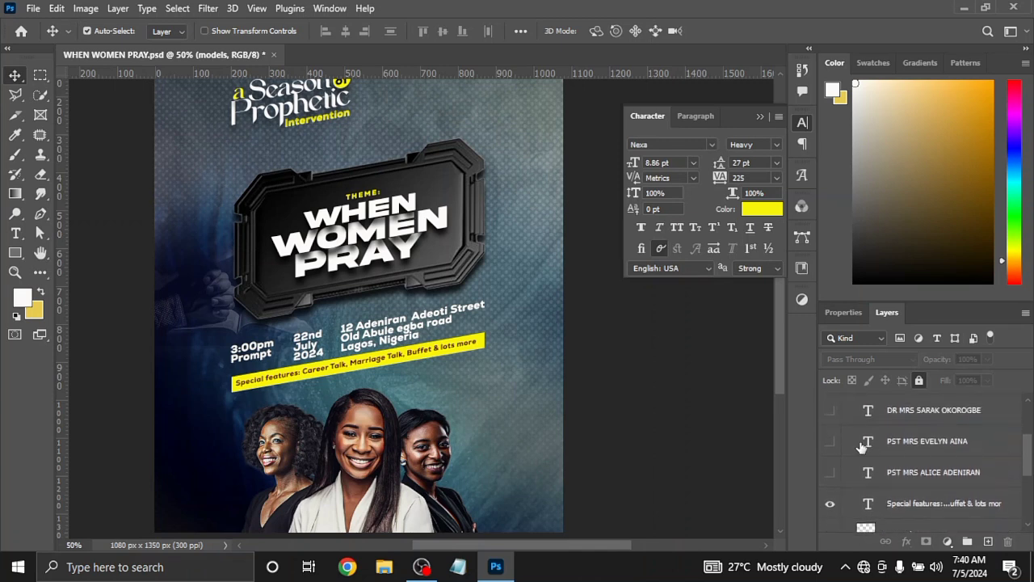
pyautogui.click(830, 473)
pyautogui.doubleClick(867, 504)
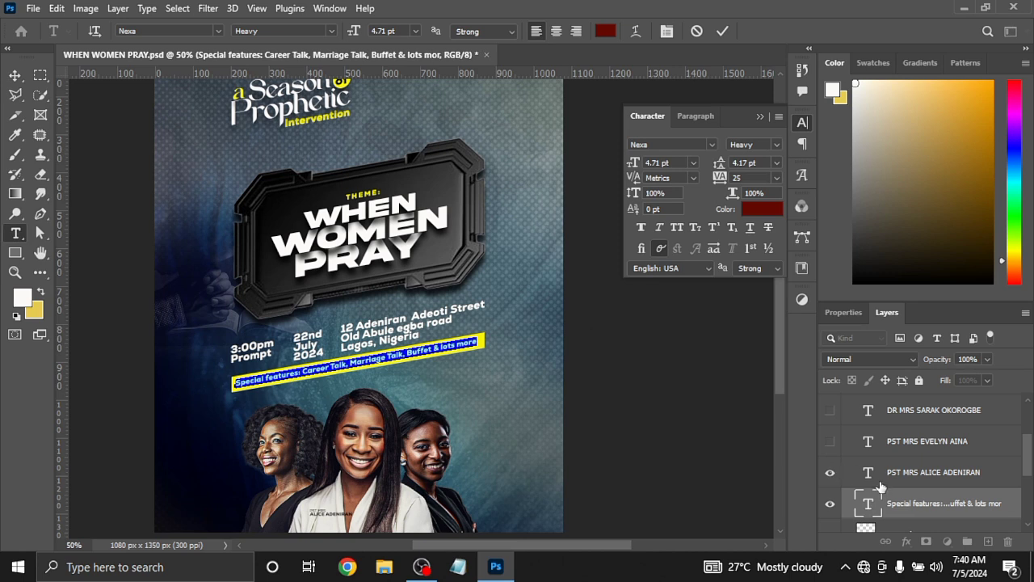
pyautogui.hotkey('ctrl', 'Return')
pyautogui.press('v')
pyautogui.click(830, 441)
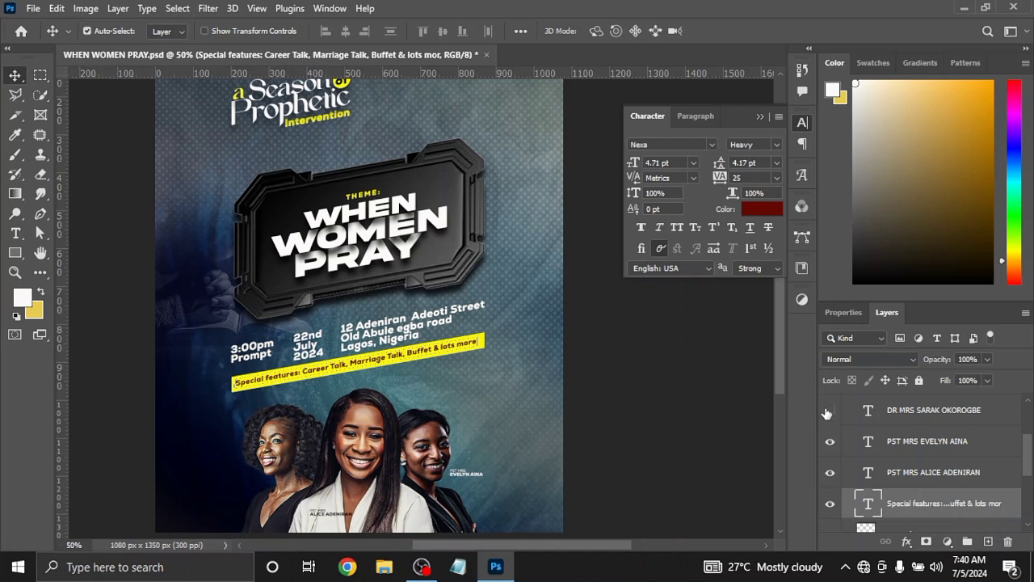
pyautogui.click(829, 410)
# Examine the speaker name labels on the models up close, and fit the whole flyer on screen
pyautogui.moveTo(1029, 462)
pyautogui.mouseDown()
pyautogui.moveTo(1028, 480)
pyautogui.moveTo(1029, 467)
pyautogui.mouseUp()
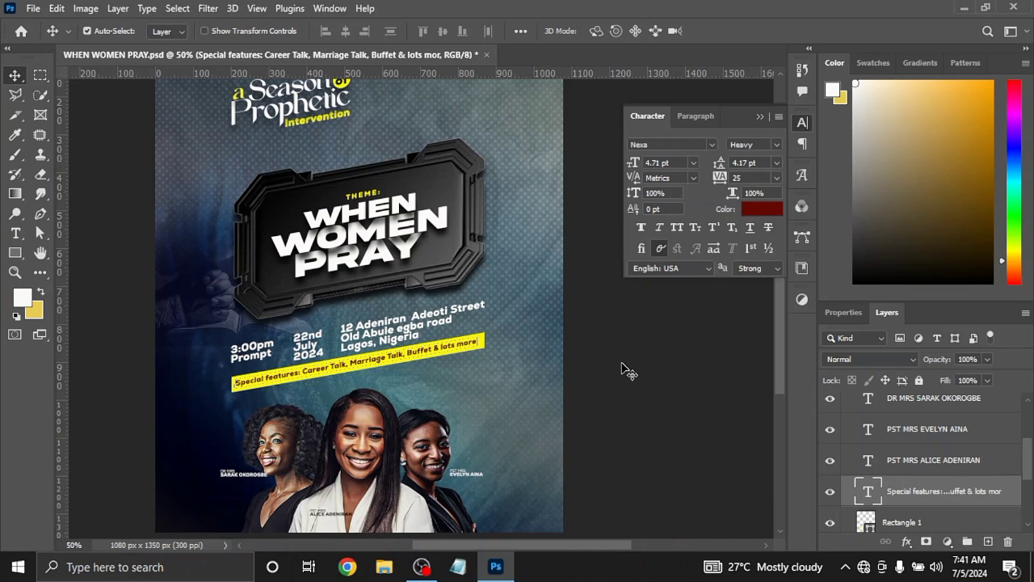
pyautogui.hotkey('ctrl', '+')
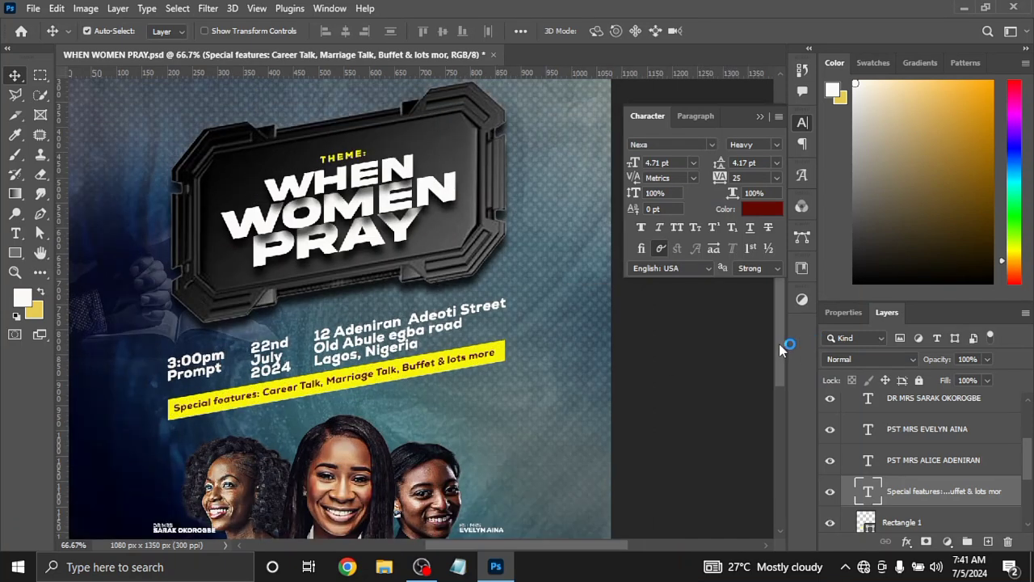
pyautogui.moveTo(778, 344); pyautogui.dragTo(778, 403)
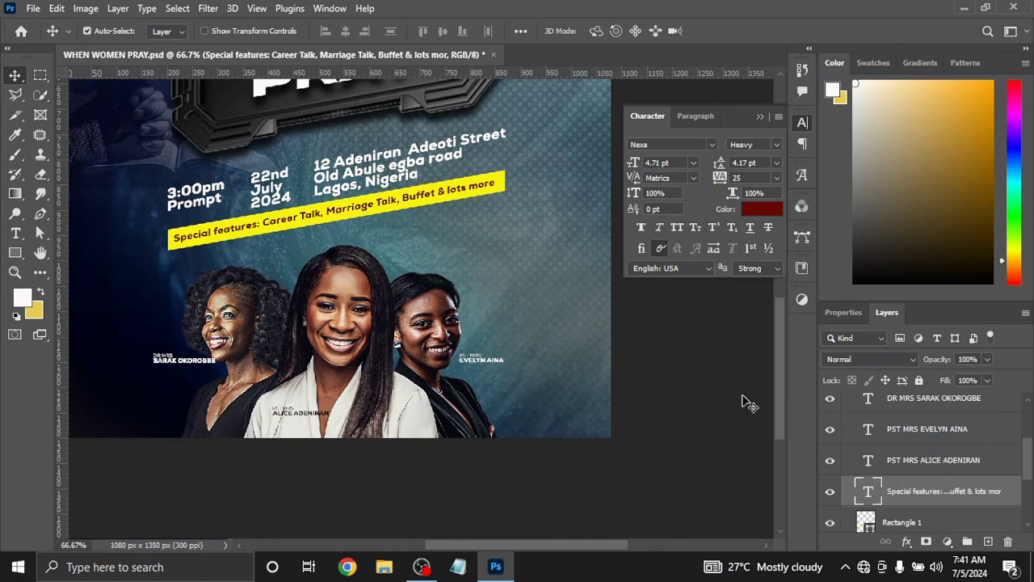
pyautogui.hotkey('ctrl', '-')
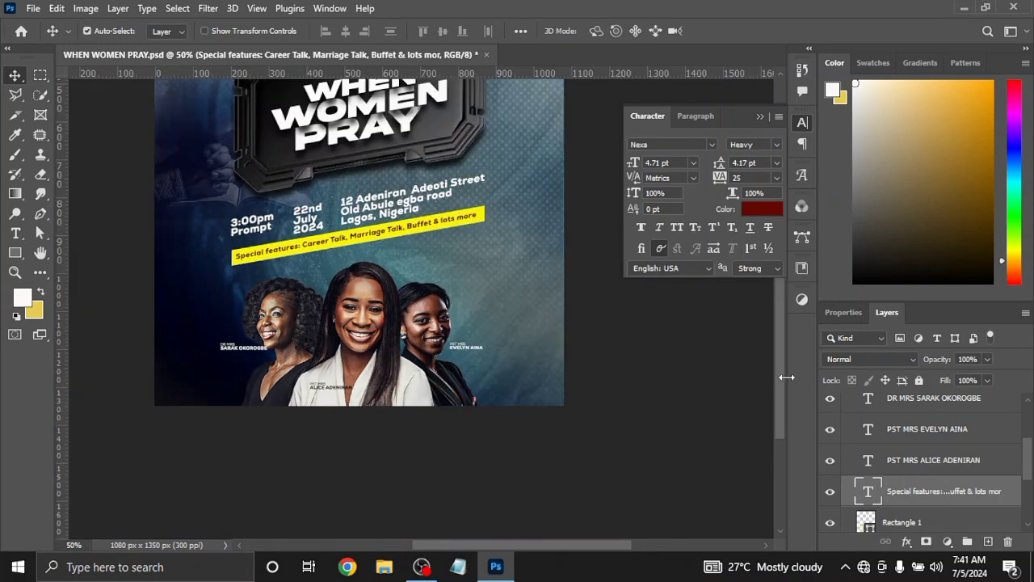
pyautogui.scroll(5, 780, 374)
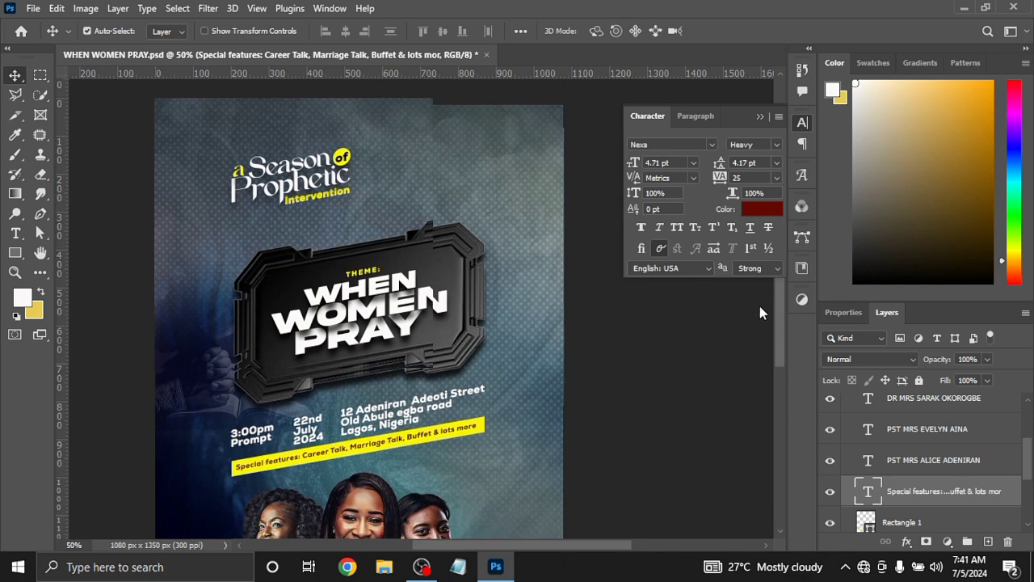
pyautogui.hotkey('ctrl', '-')
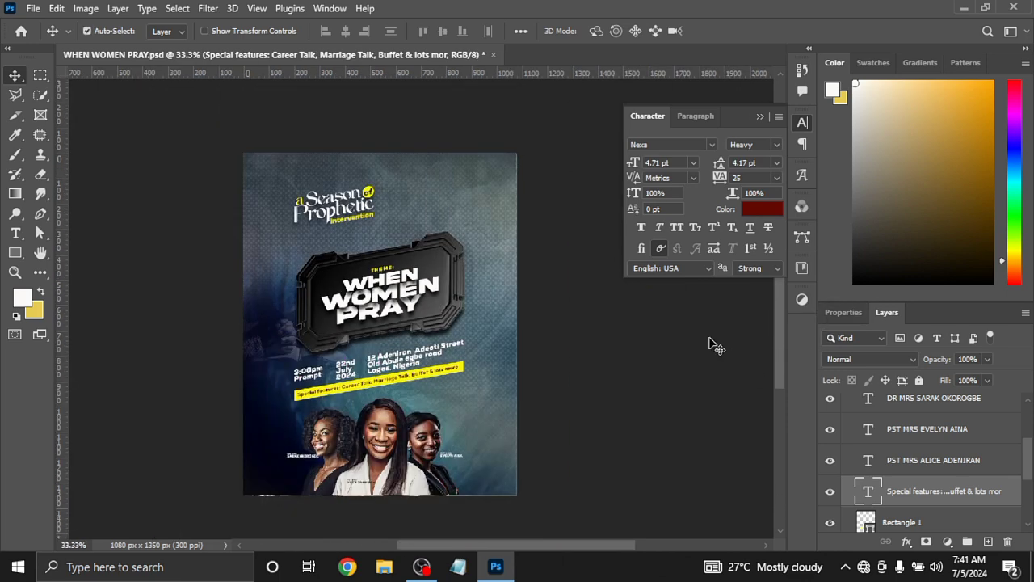
pyautogui.click(257, 9)
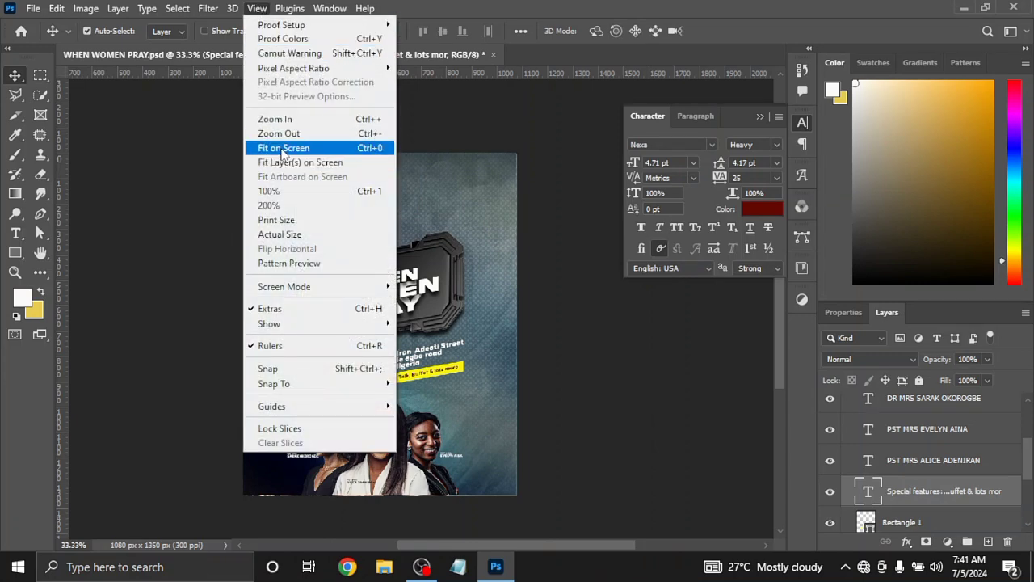
pyautogui.click(284, 150)
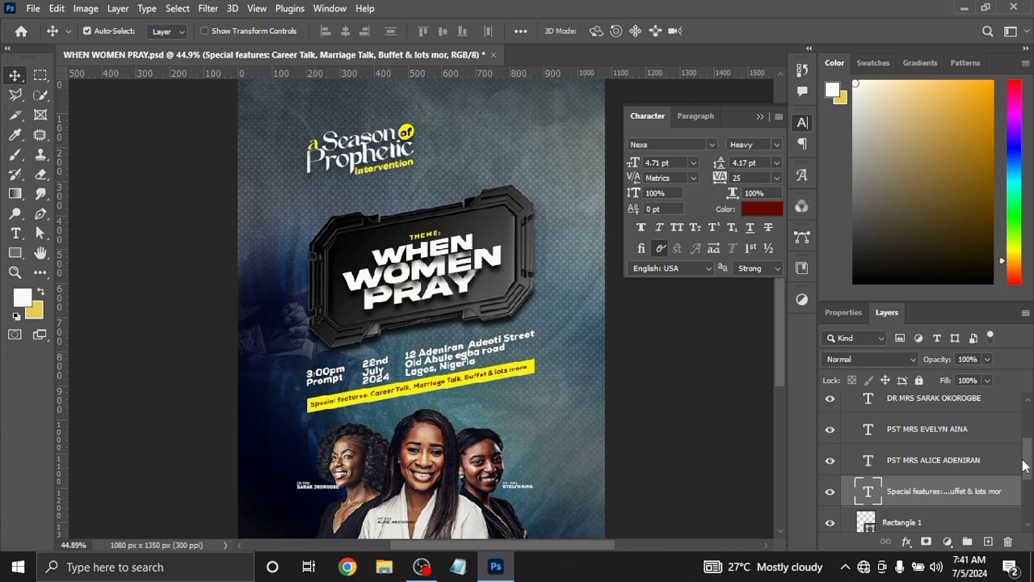
# Collapse the specials group and lock both the specials and details groups
pyautogui.moveTo(1023, 460); pyautogui.dragTo(1030, 436)
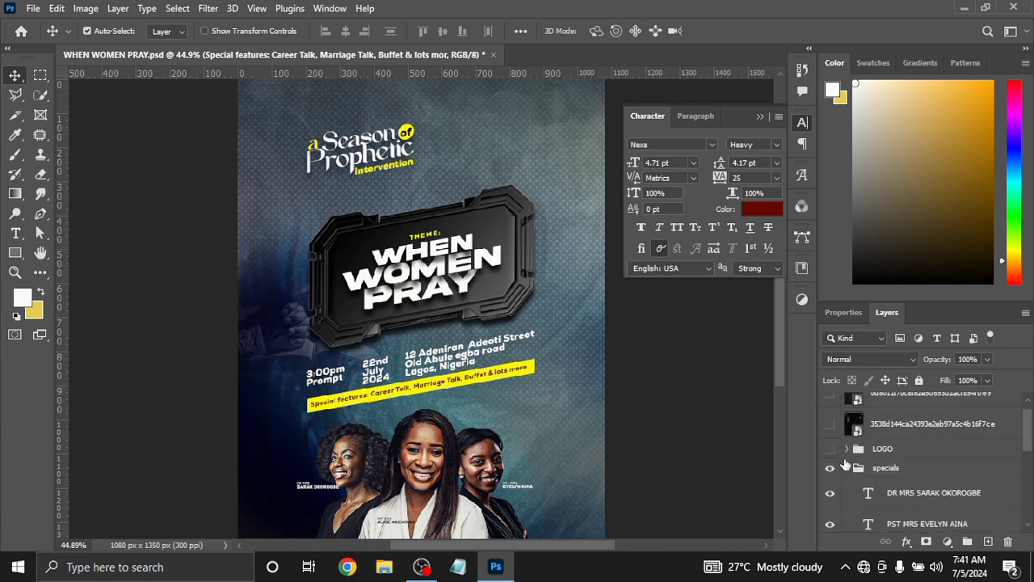
pyautogui.click(858, 468)
pyautogui.click(846, 469)
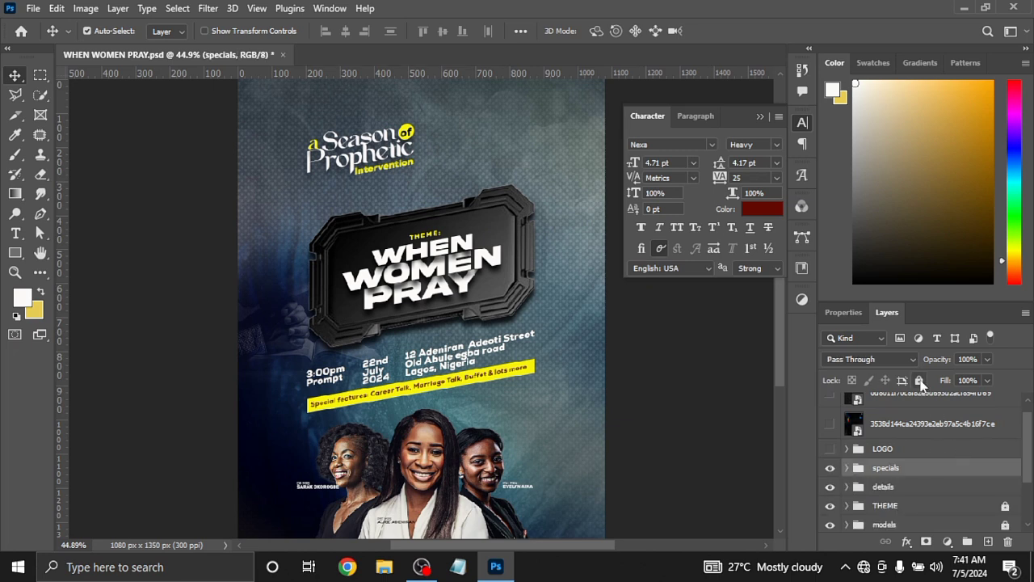
pyautogui.click(920, 381)
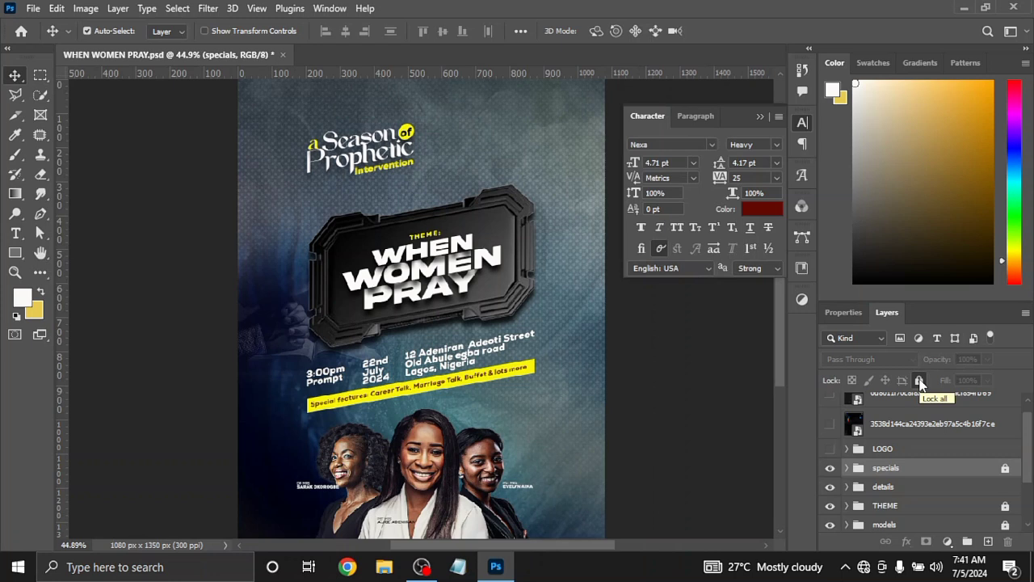
pyautogui.click(942, 489)
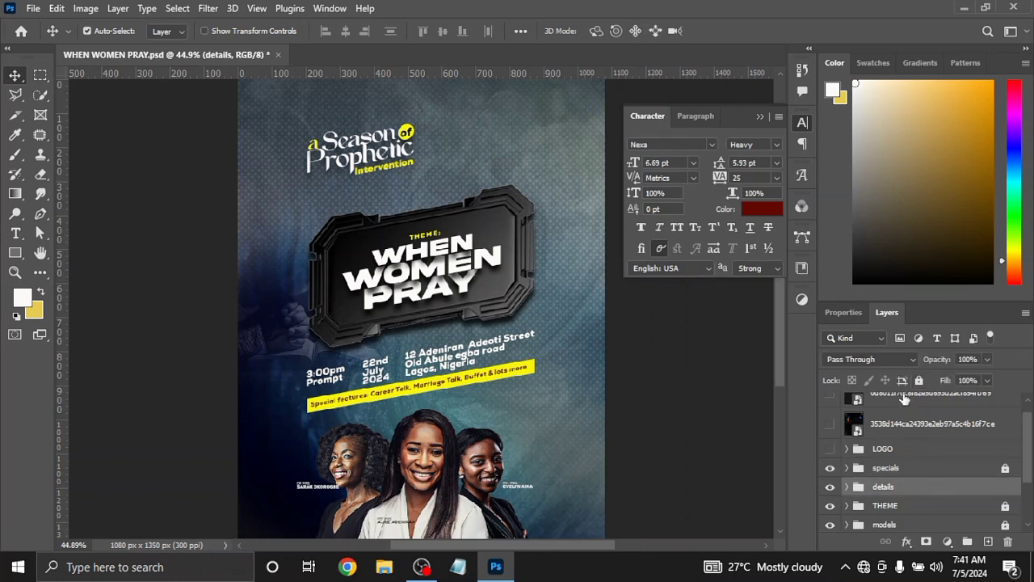
pyautogui.click(919, 381)
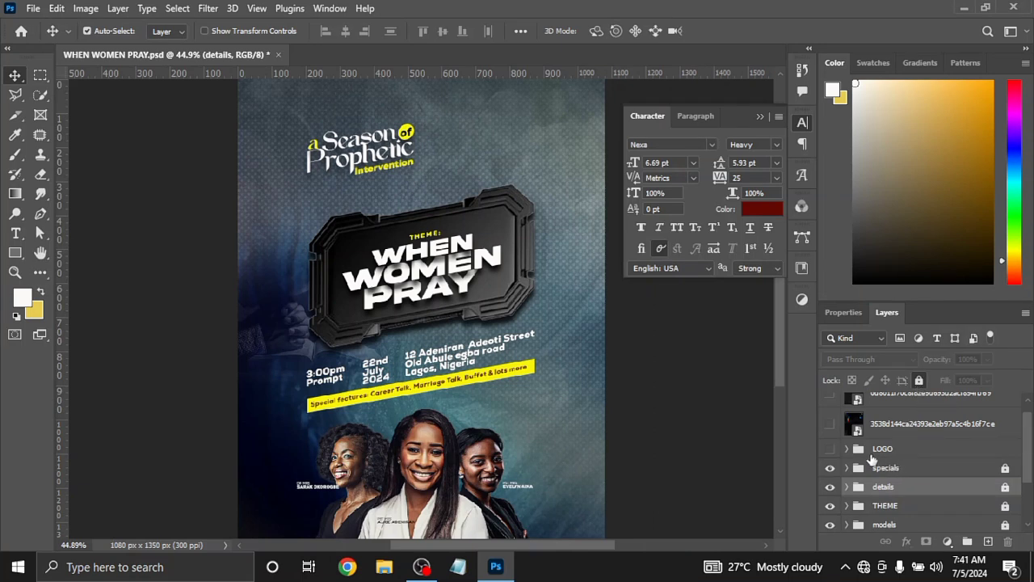
# Show the LOGO group and the light flare overlay layer directly above it
pyautogui.click(829, 449)
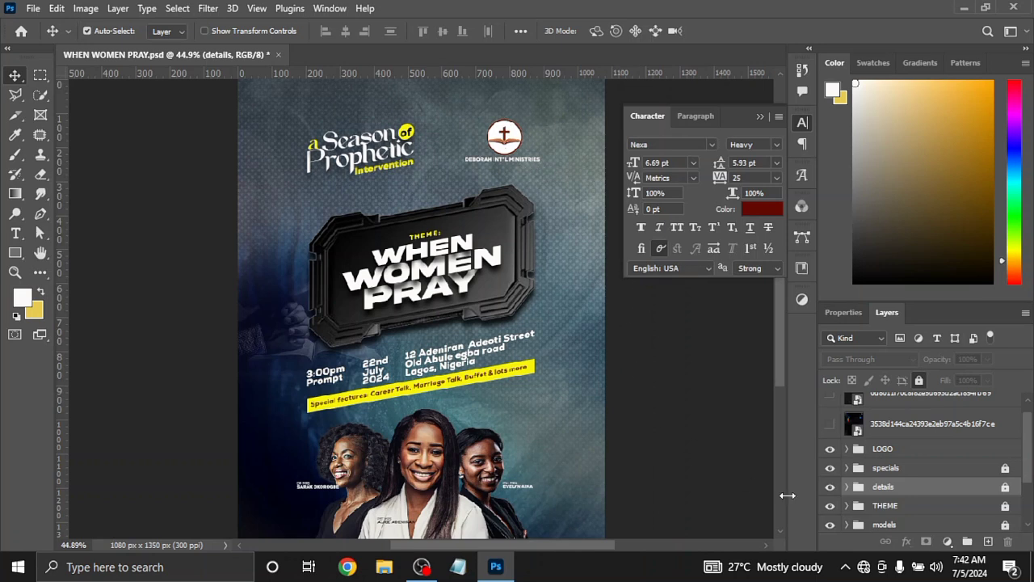
pyautogui.click(828, 426)
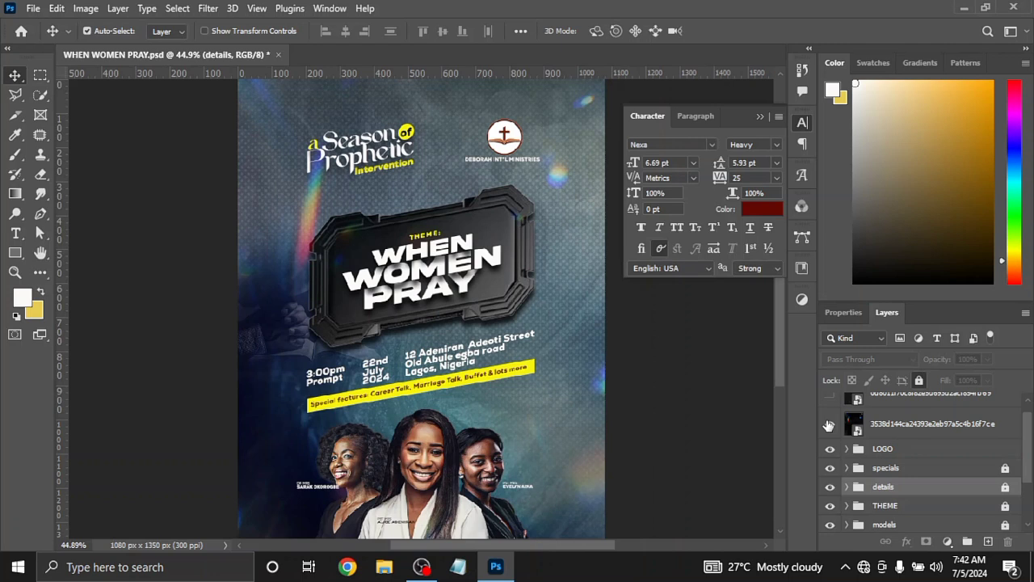
# Set the light flare overlay to 100% opacity and 100% fill in Normal mode, and switch its blend mode back to Screen
pyautogui.click(911, 431)
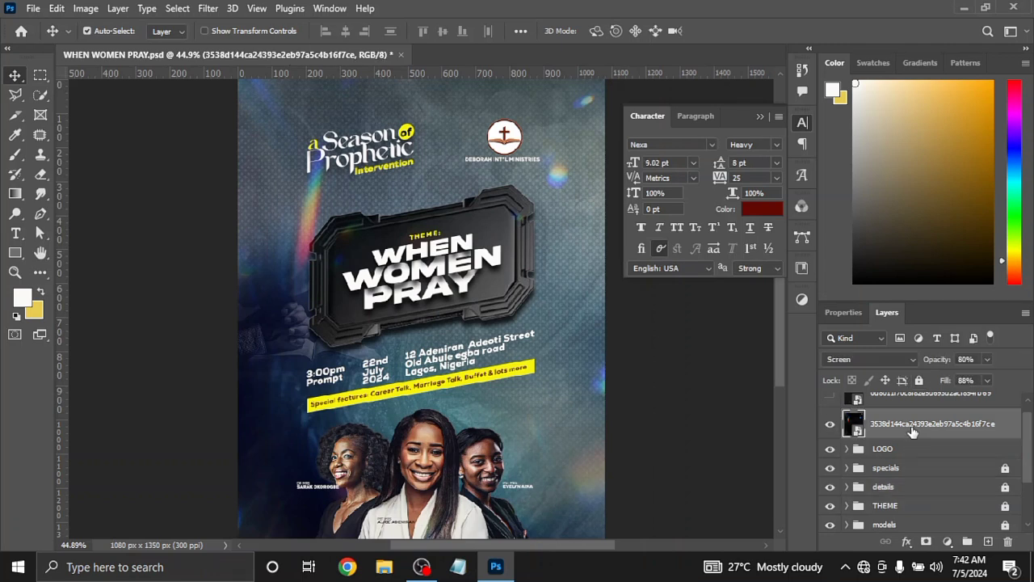
pyautogui.click(915, 360)
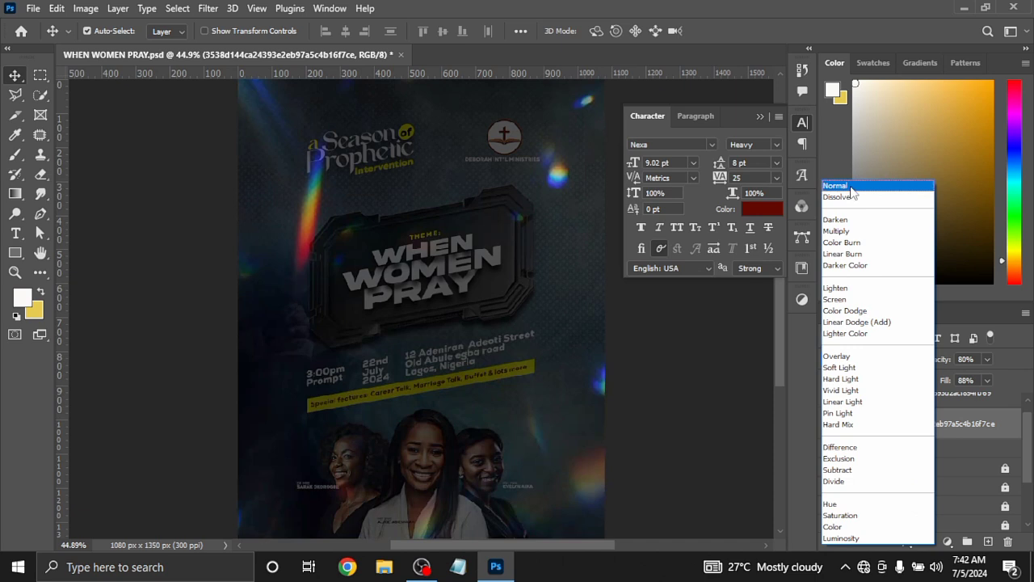
pyautogui.click(850, 189)
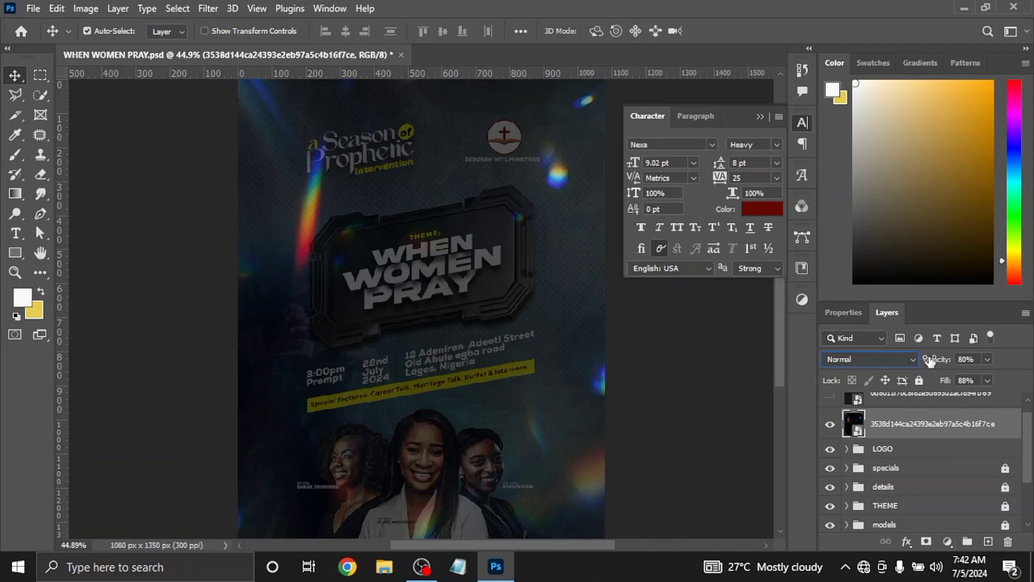
pyautogui.moveTo(929, 365); pyautogui.dragTo(1013, 364)
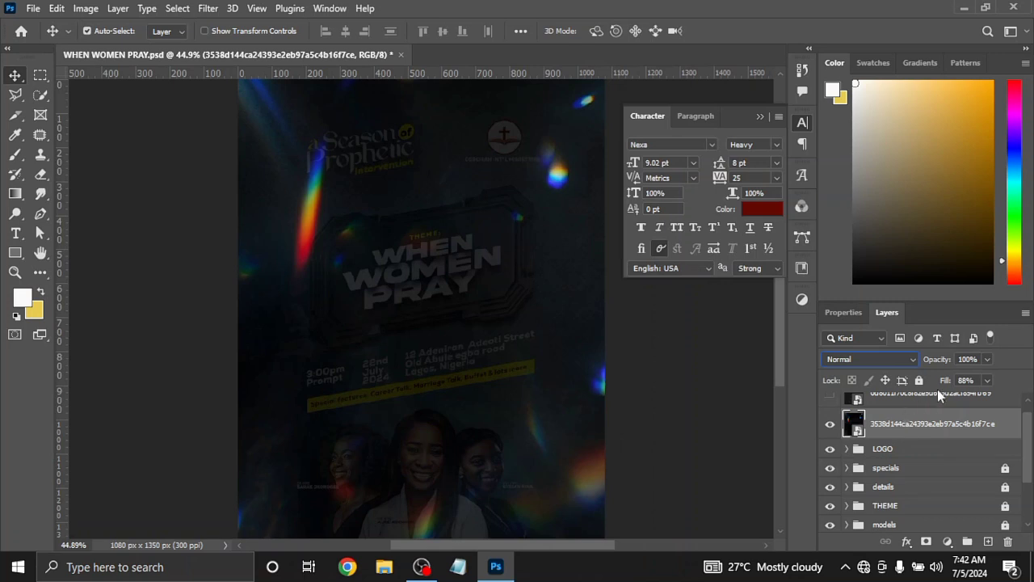
pyautogui.moveTo(943, 385); pyautogui.dragTo(995, 388)
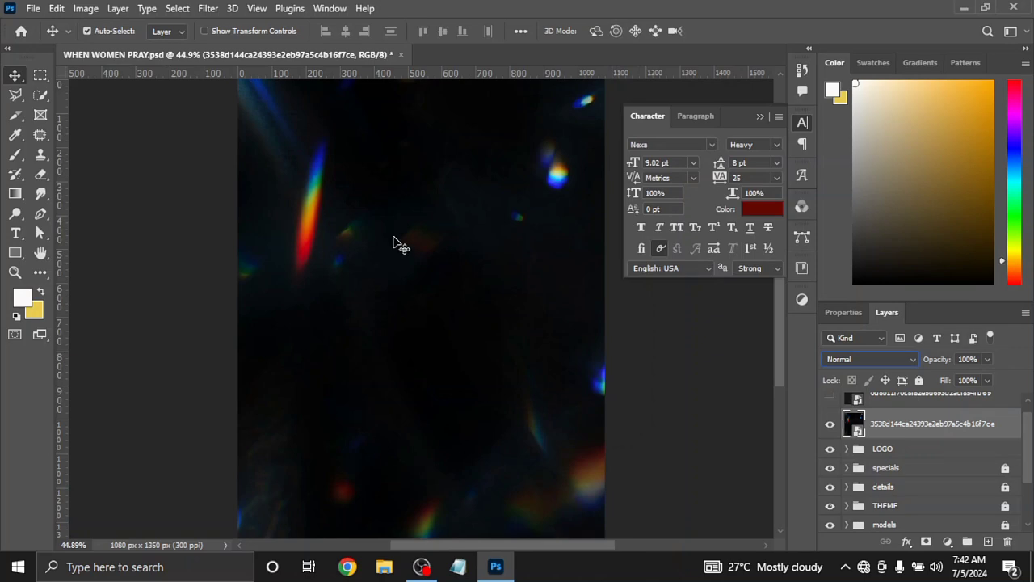
pyautogui.click(913, 360)
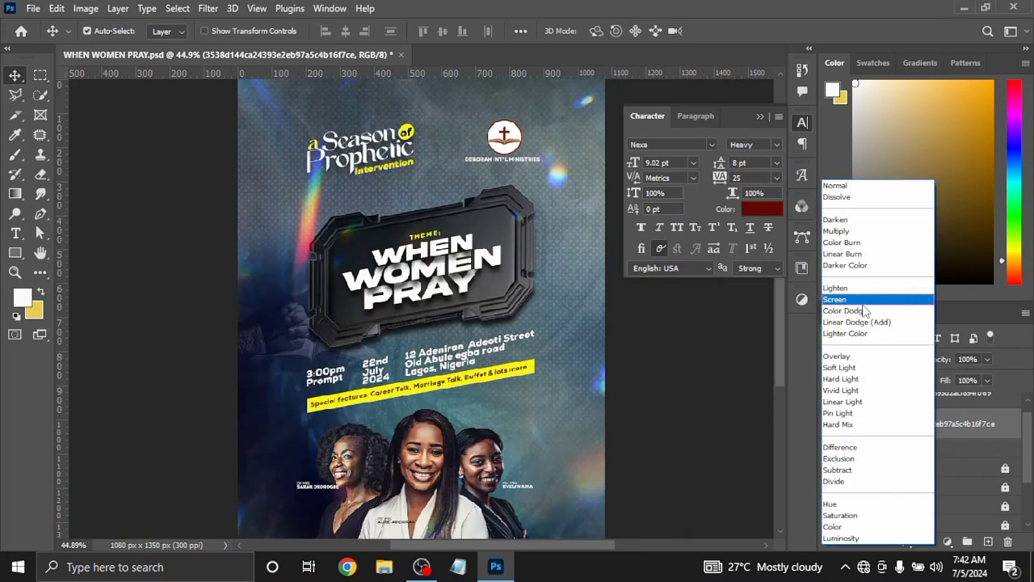
pyautogui.click(862, 303)
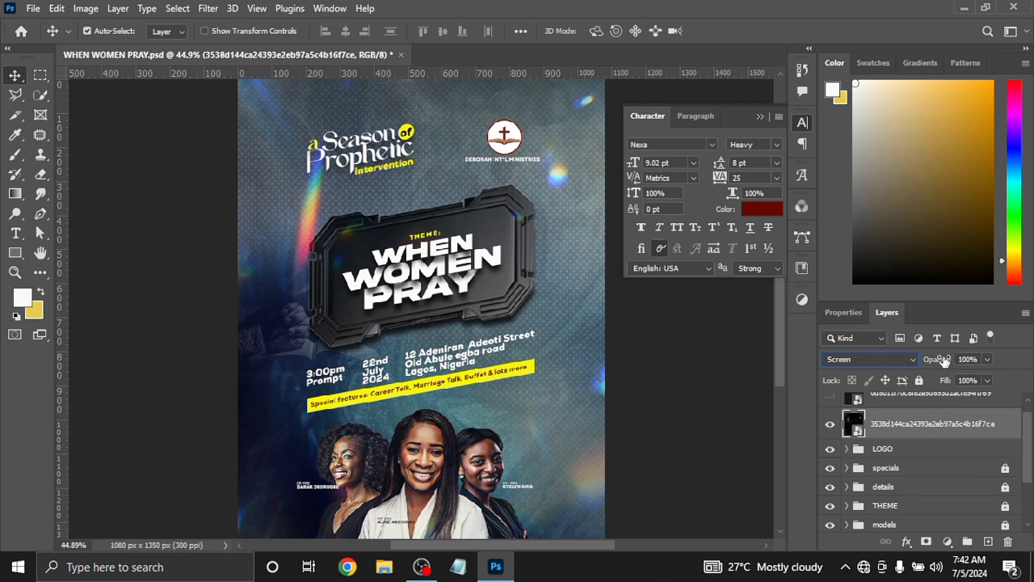
# Set the light flare overlay's fill to 87% and its opacity to 80%
pyautogui.moveTo(942, 362); pyautogui.dragTo(935, 383)
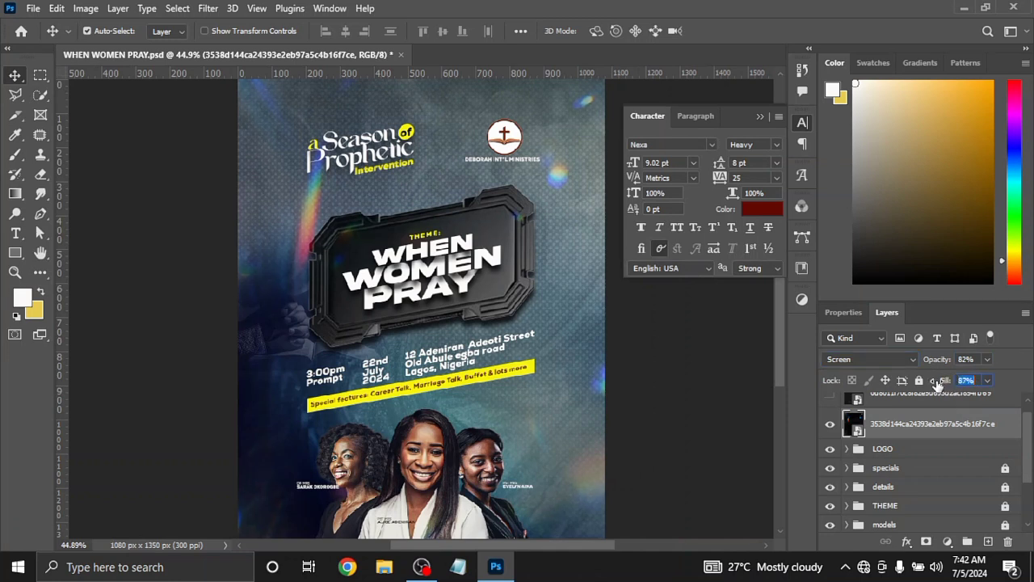
pyautogui.click(966, 359)
pyautogui.write('80')
# Show and select the topmost light overlay layer, and set it to Normal blend mode with 100% fill
pyautogui.moveTo(1026, 446); pyautogui.dragTo(1029, 429)
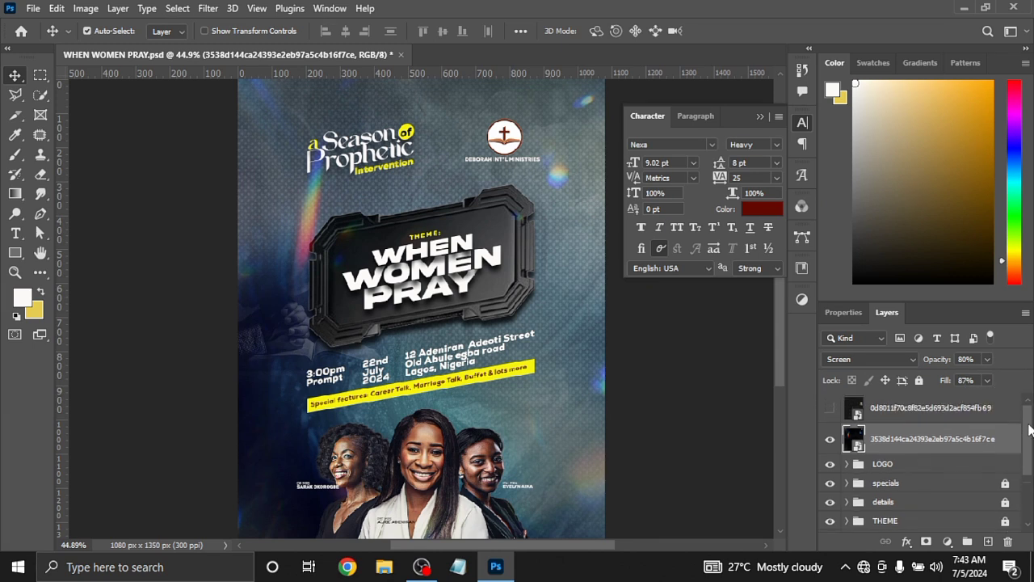
pyautogui.click(829, 412)
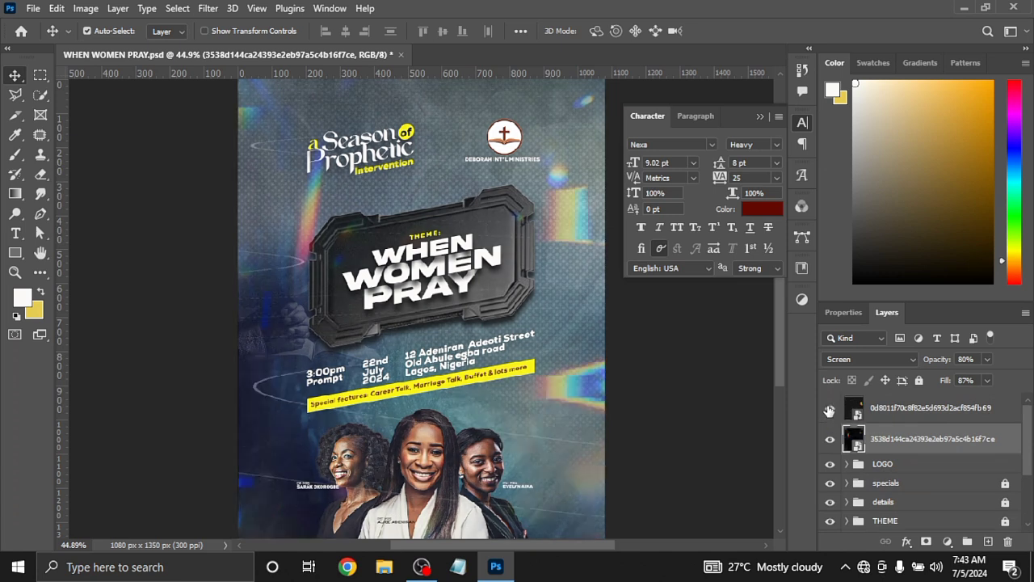
pyautogui.click(919, 408)
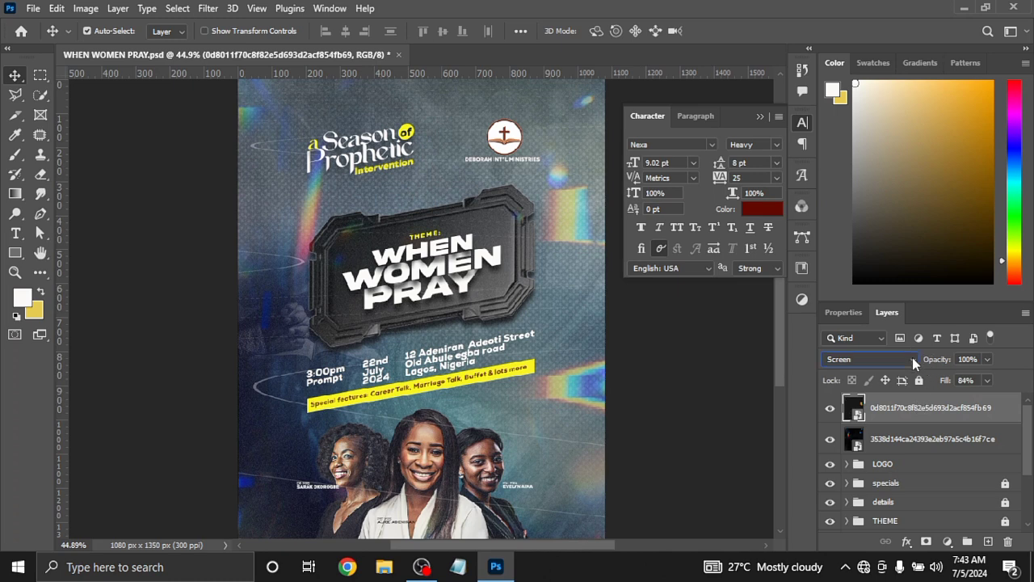
pyautogui.click(912, 358)
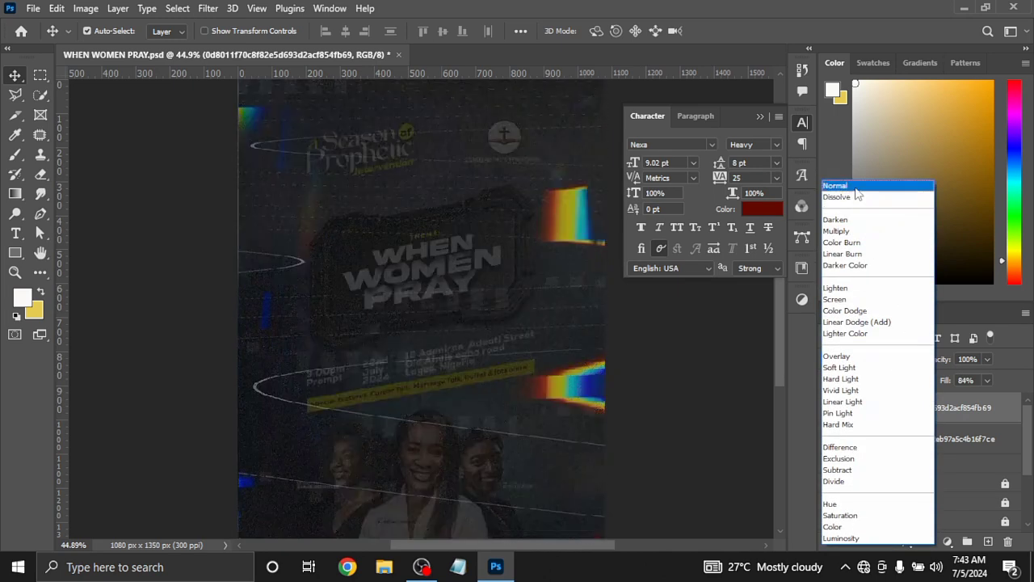
pyautogui.click(856, 186)
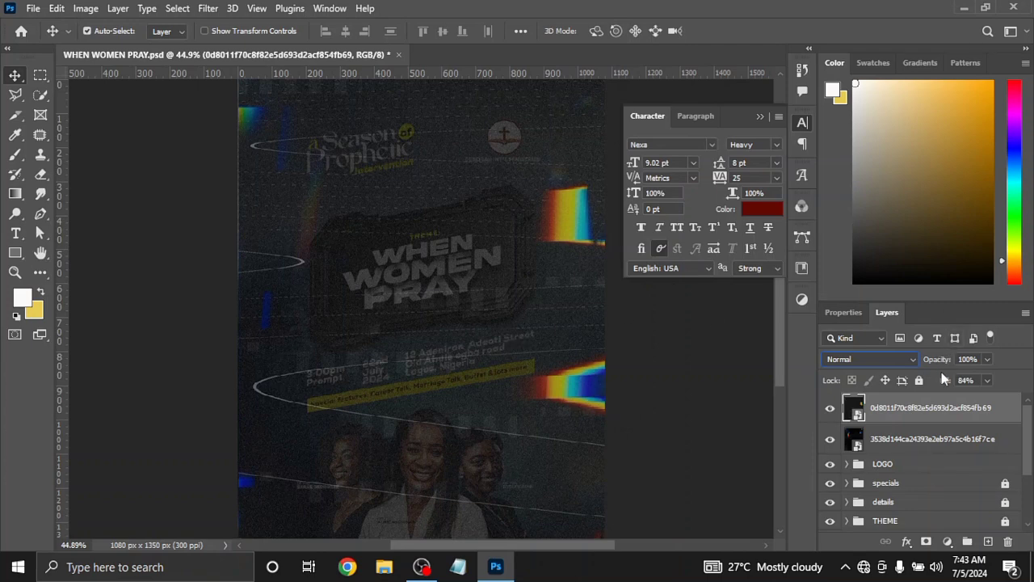
pyautogui.moveTo(942, 380); pyautogui.dragTo(999, 386)
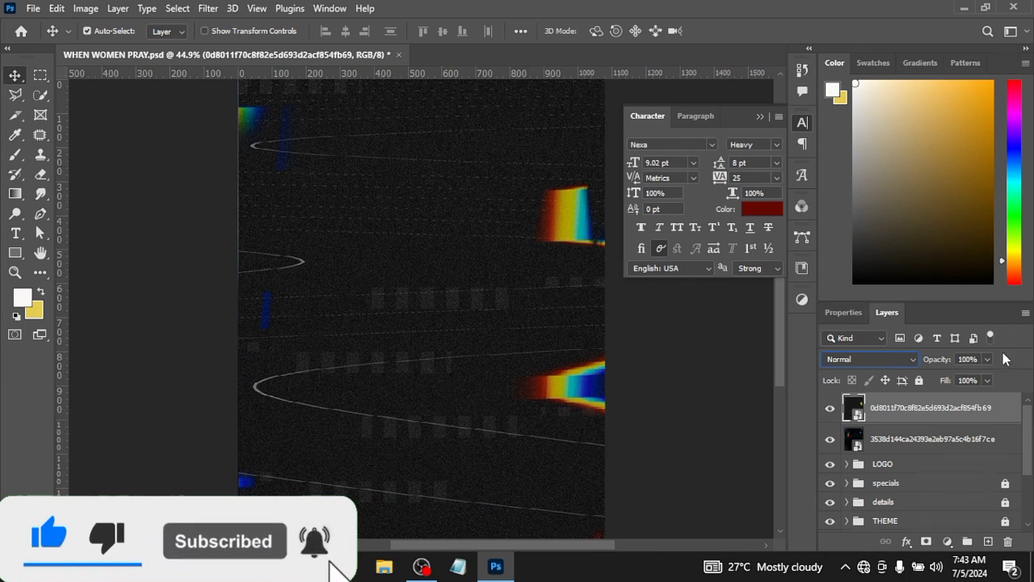
# Switch the topmost light overlay's blend mode back to Screen and set its fill to 88%
pyautogui.click(913, 359)
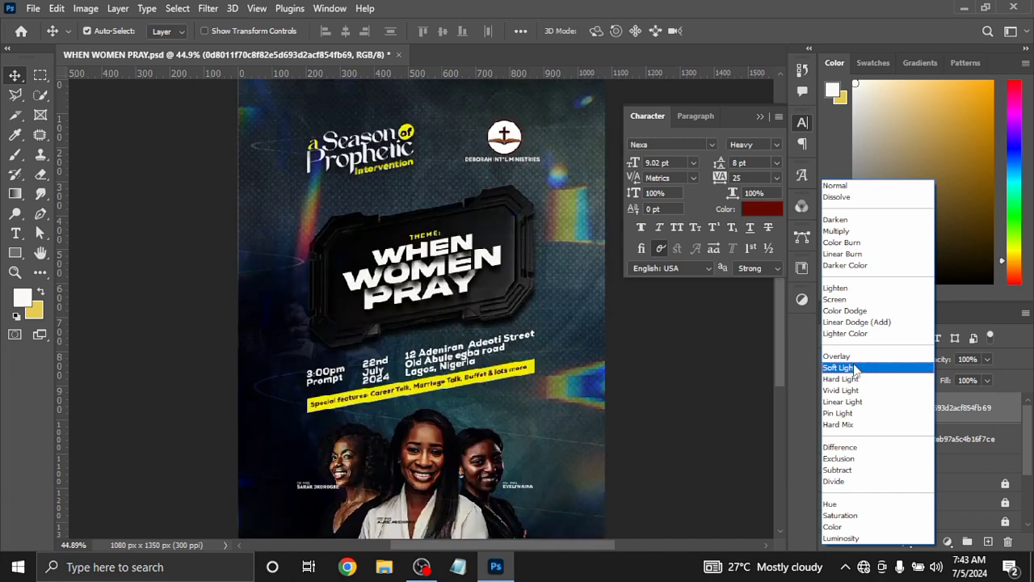
pyautogui.click(835, 300)
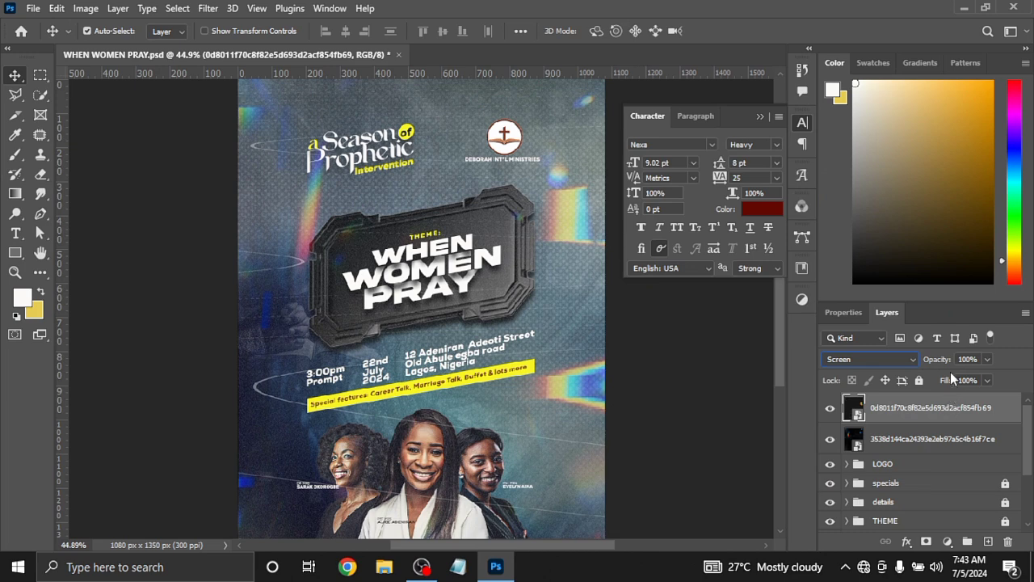
pyautogui.moveTo(950, 386); pyautogui.dragTo(938, 384)
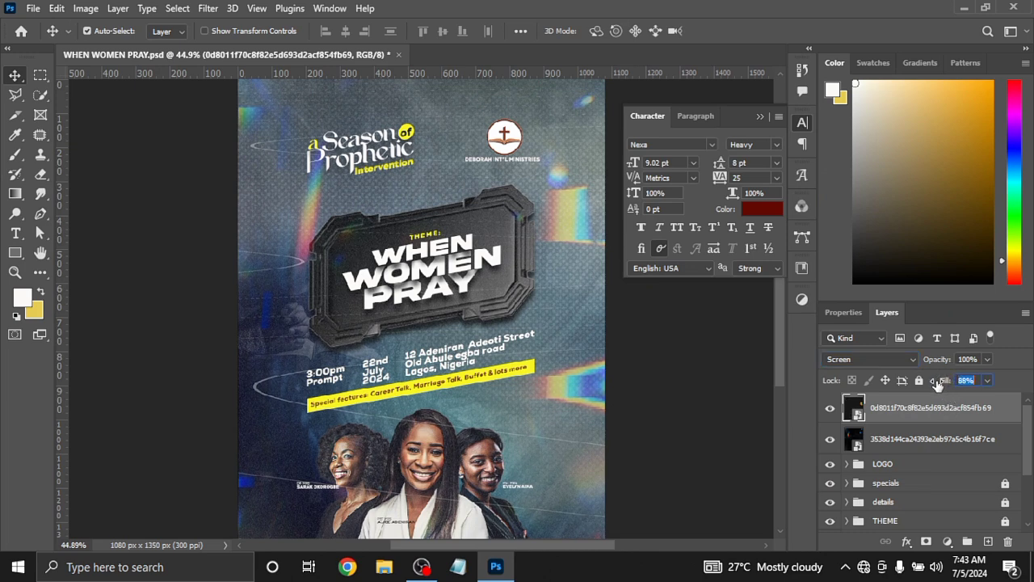
# Compare the flyer with and without the two light overlays by hiding both and showing them again
pyautogui.click(829, 440)
pyautogui.click(829, 408)
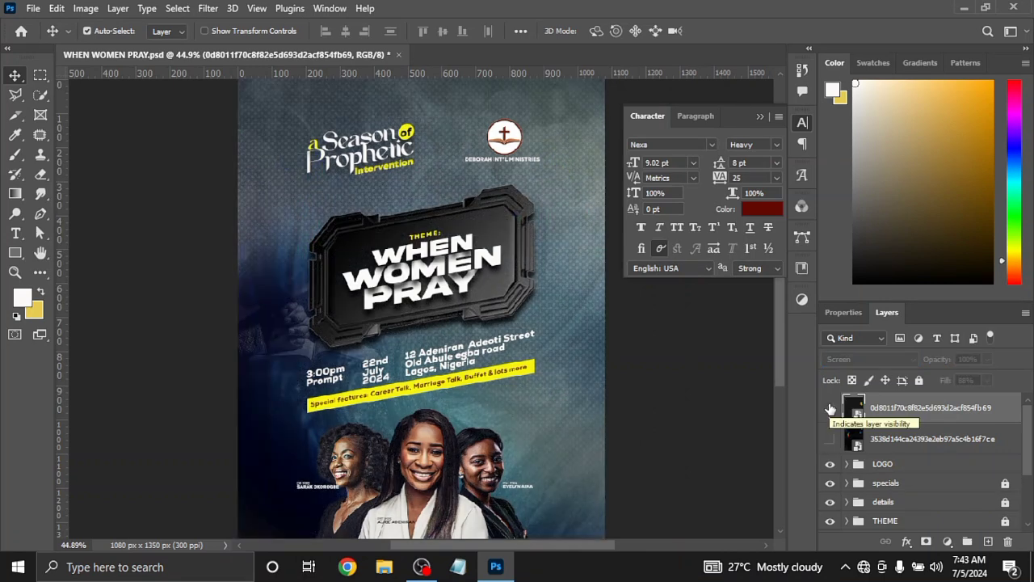
pyautogui.click(830, 408)
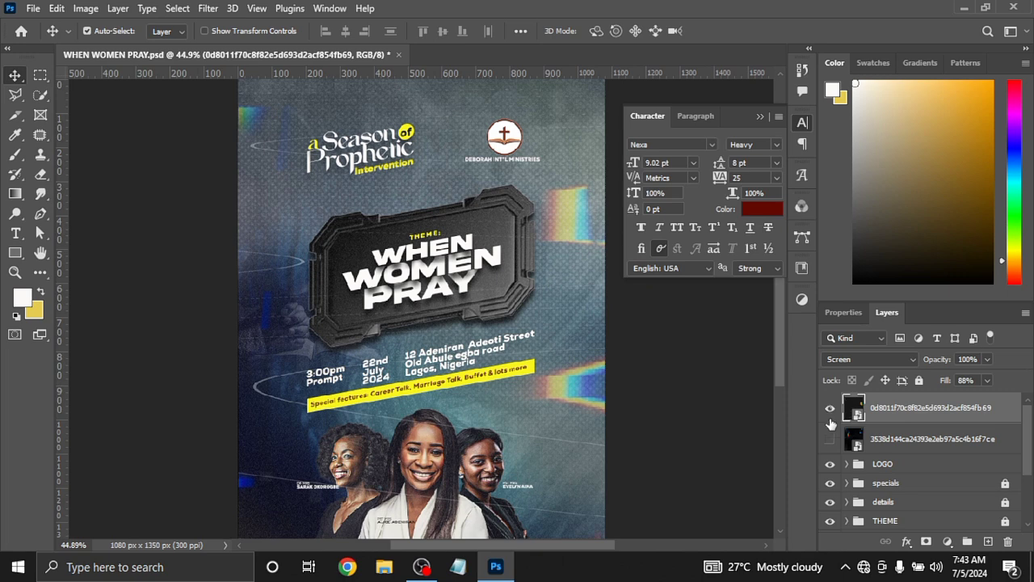
pyautogui.click(830, 439)
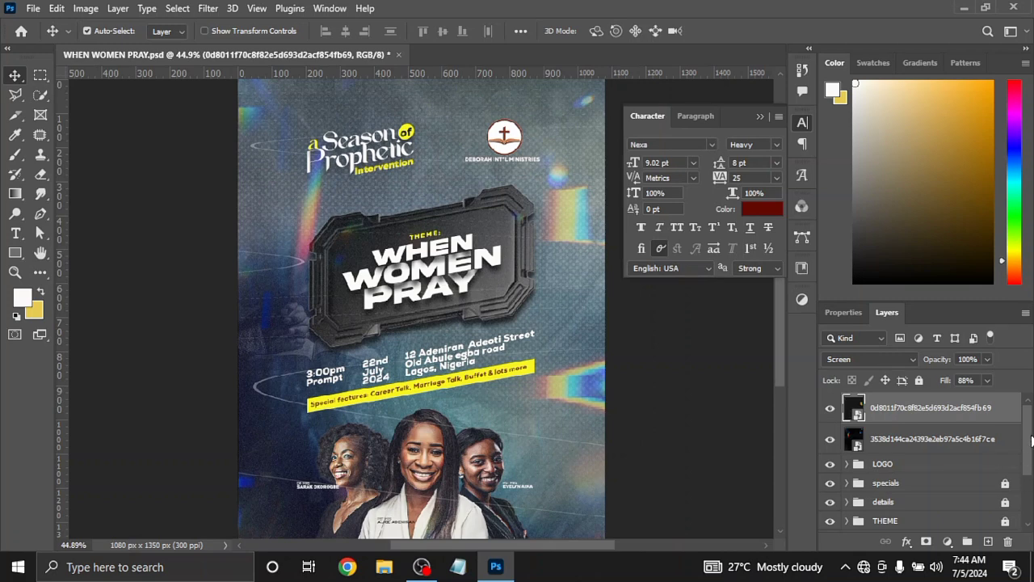
# Review the layer stack and hide both light overlay layers and the LOGO group
pyautogui.scroll(-3, 1031, 440)
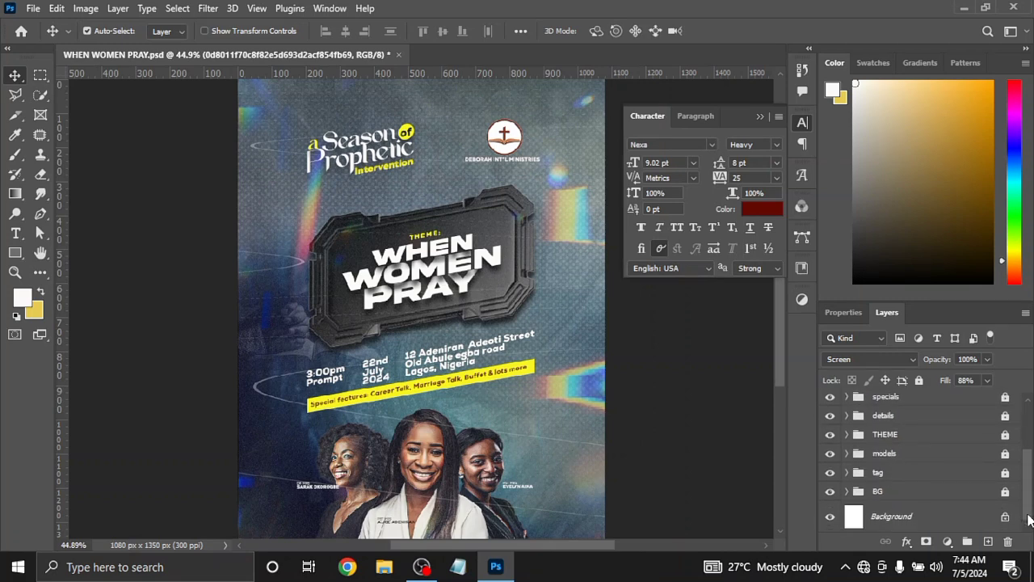
pyautogui.moveTo(1031, 457); pyautogui.dragTo(1027, 416)
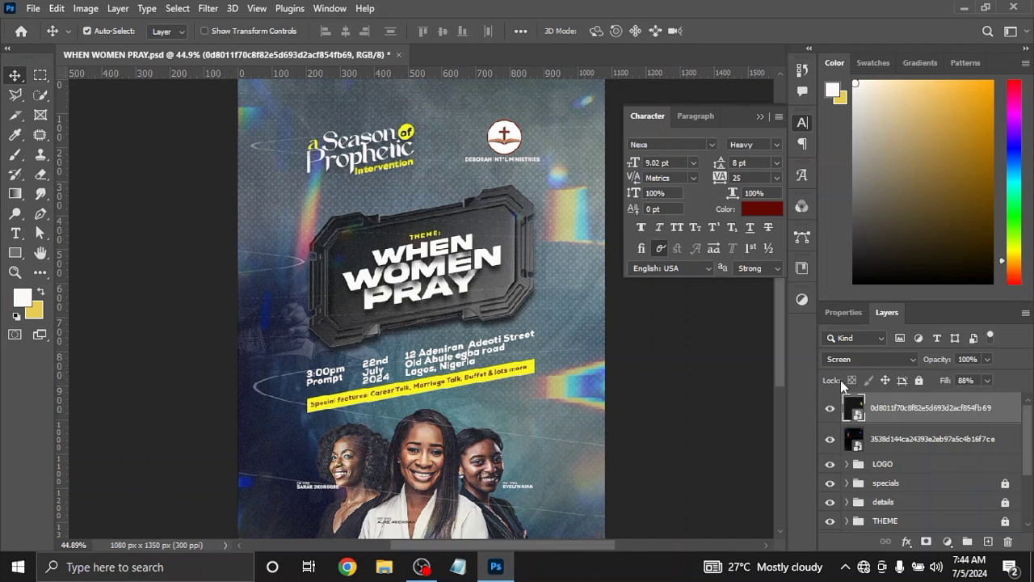
pyautogui.click(831, 409)
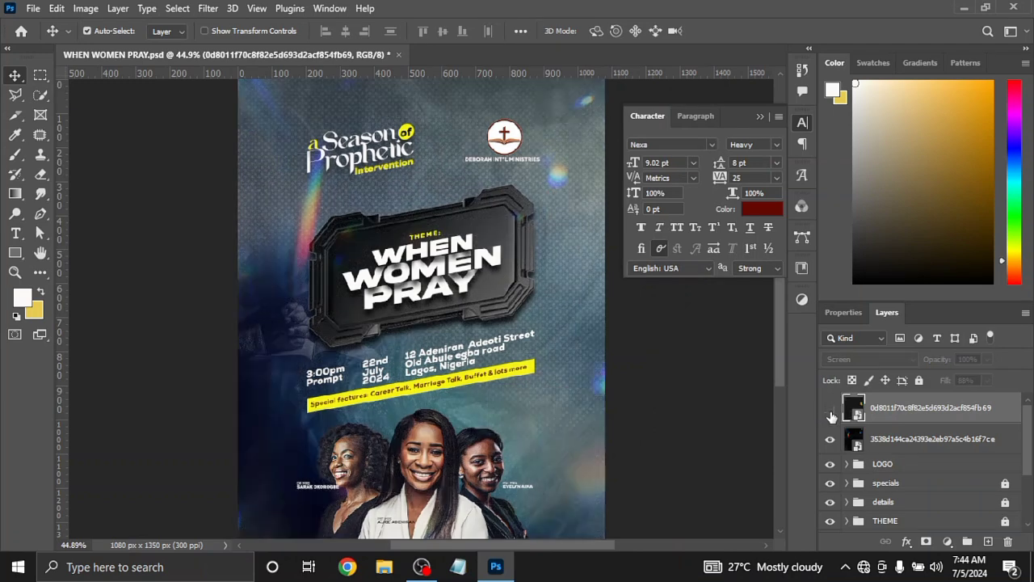
pyautogui.click(830, 441)
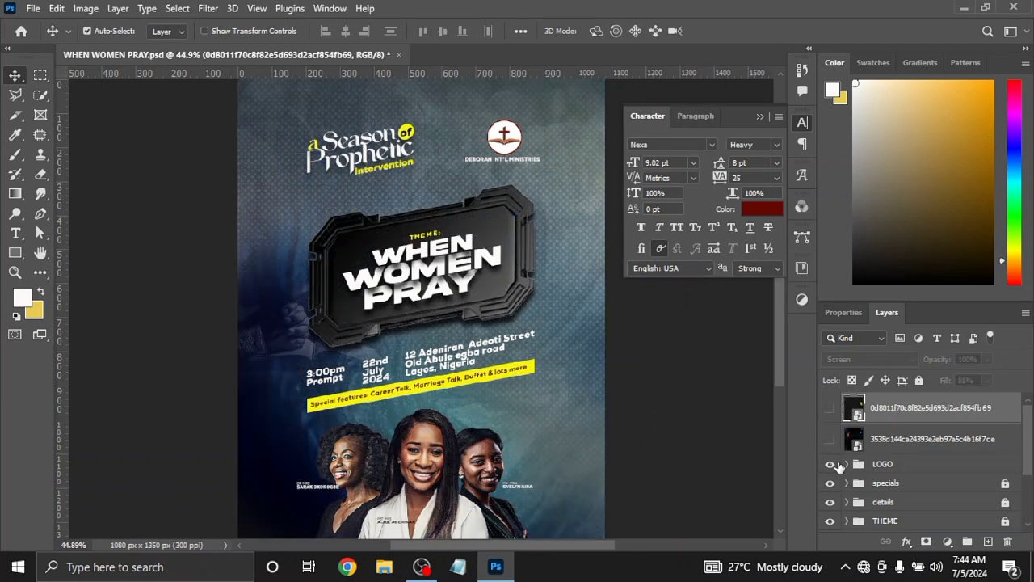
pyautogui.click(831, 464)
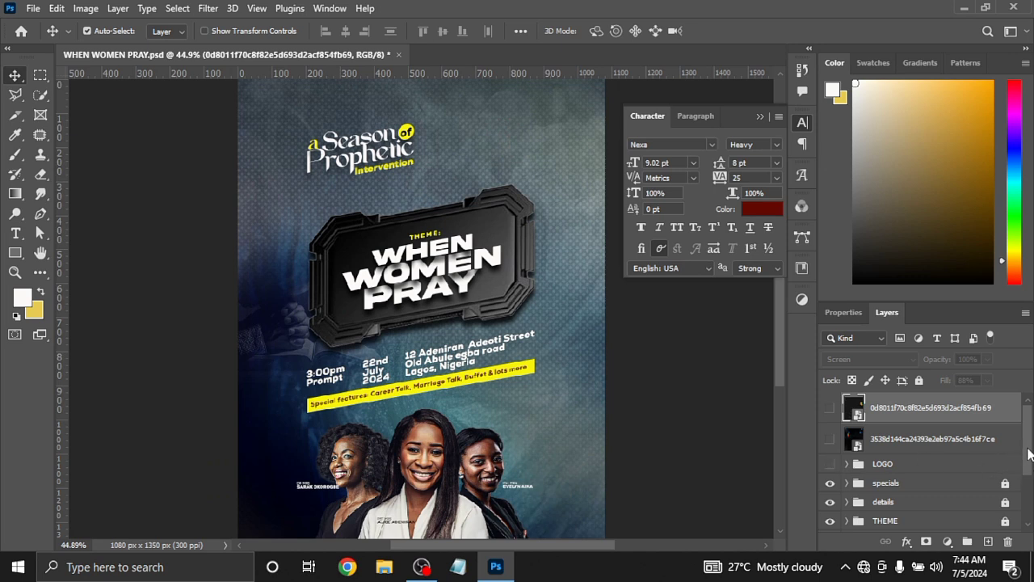
# Unlock the specials, details, THEME, tag and models groups
pyautogui.scroll(-2, 1028, 455)
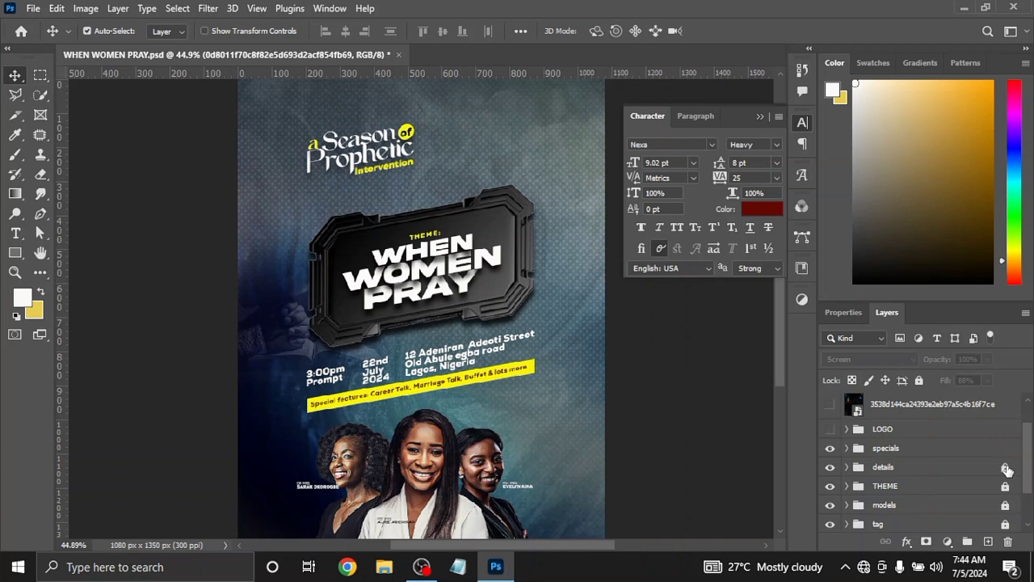
pyautogui.click(1005, 467)
pyautogui.click(1005, 485)
pyautogui.moveTo(1027, 482); pyautogui.dragTo(1029, 504)
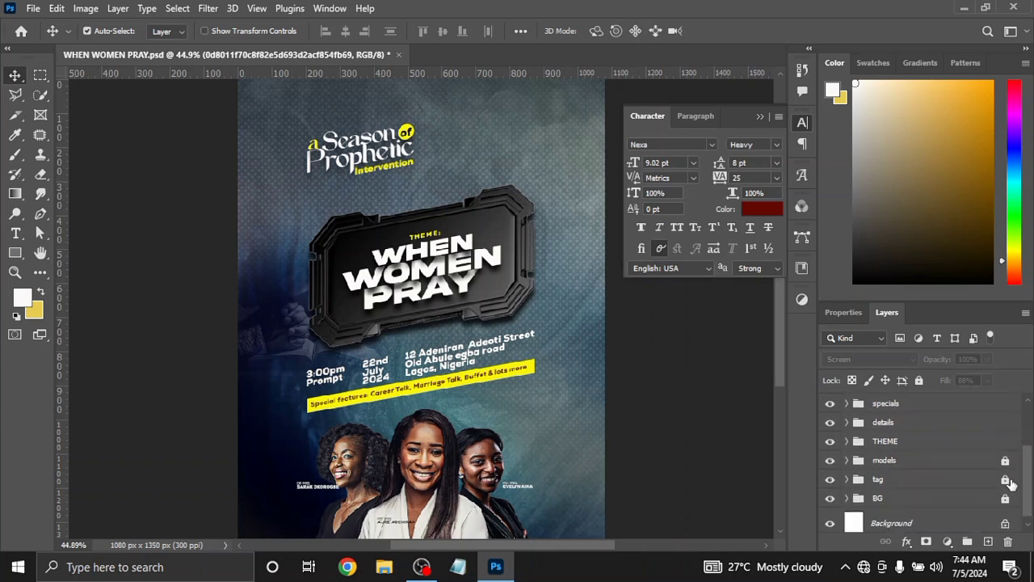
pyautogui.click(1006, 461)
# Move the models group below the tag group and select the specials, details, THEME and tag groups together
pyautogui.moveTo(899, 460); pyautogui.dragTo(901, 491)
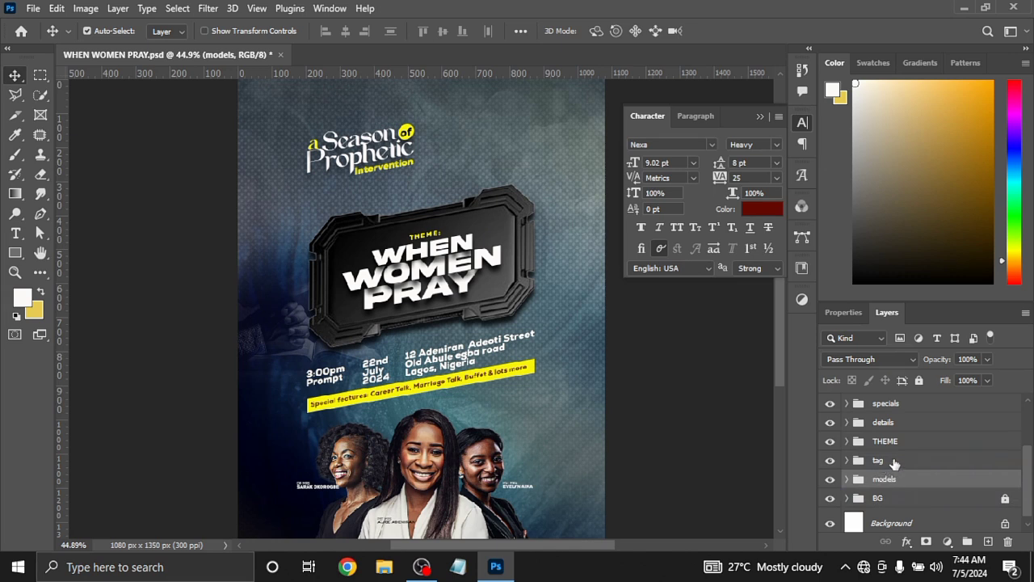
pyautogui.click(897, 463)
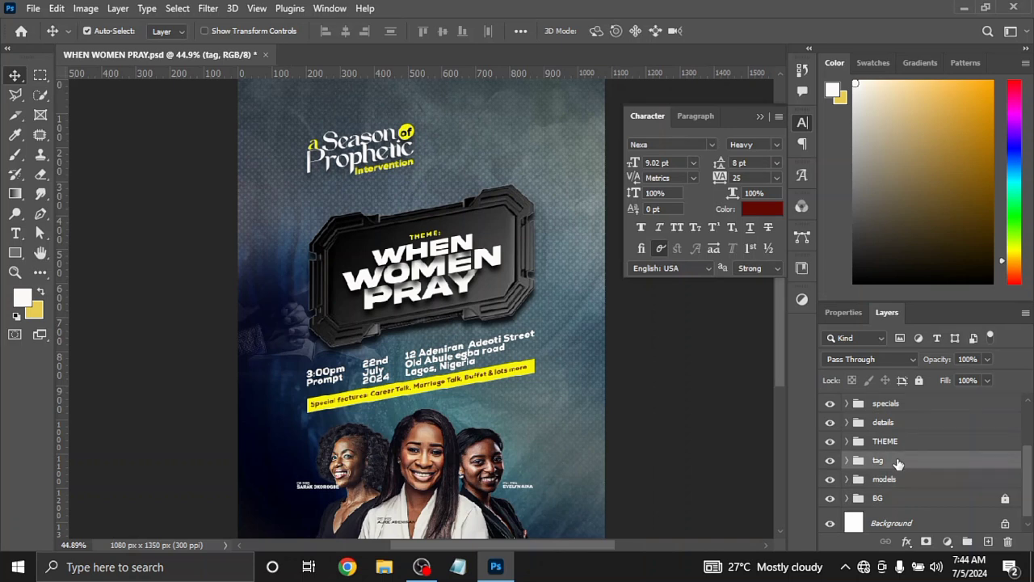
pyautogui.keyDown('shift'); pyautogui.click(931, 404); pyautogui.keyUp('shift')
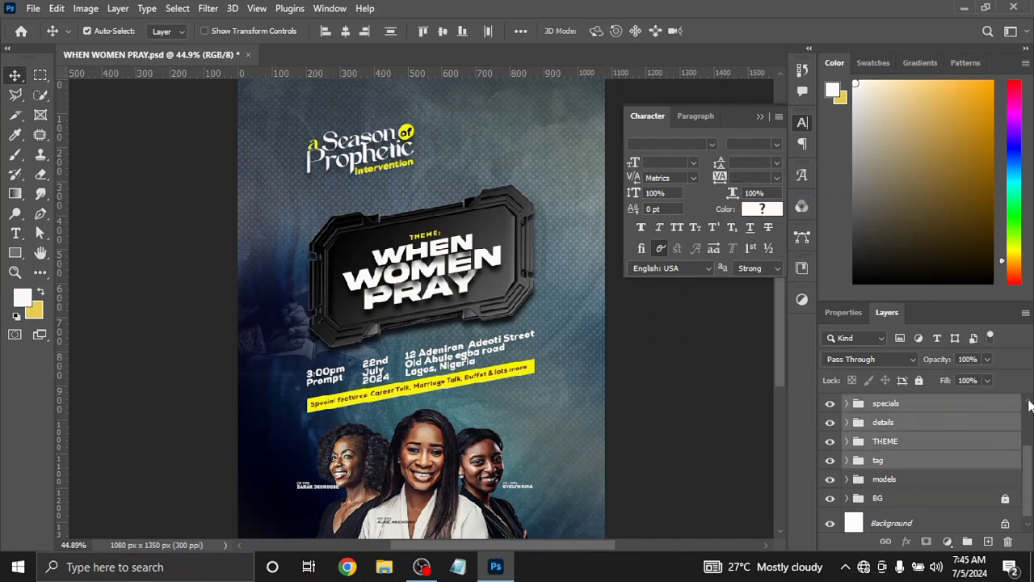
pyautogui.scroll(2, 1028, 406)
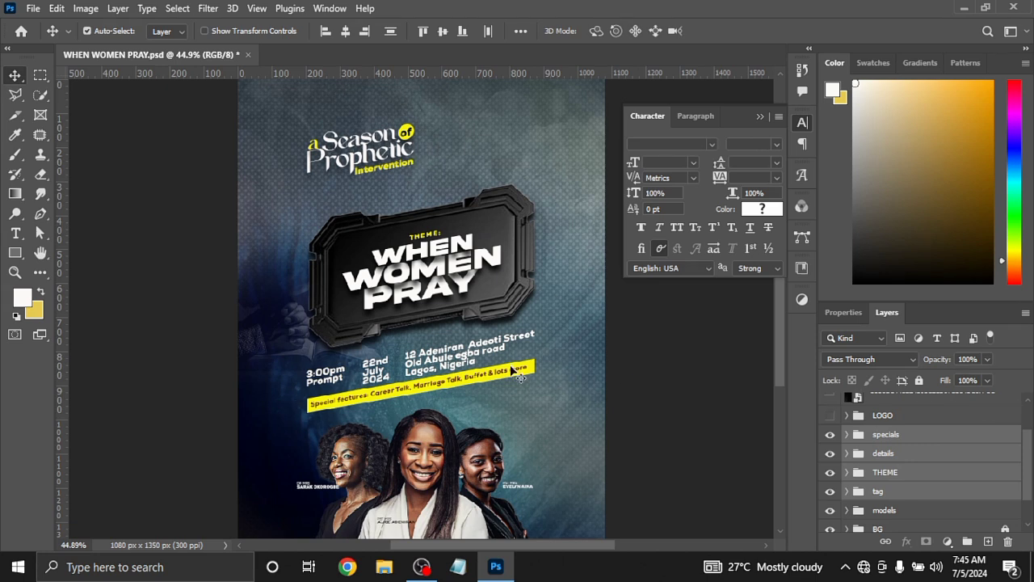
# Skew the selected text and title groups vertically by about -2.74° so they slant upward, and apply the transform
pyautogui.press('ctrl')
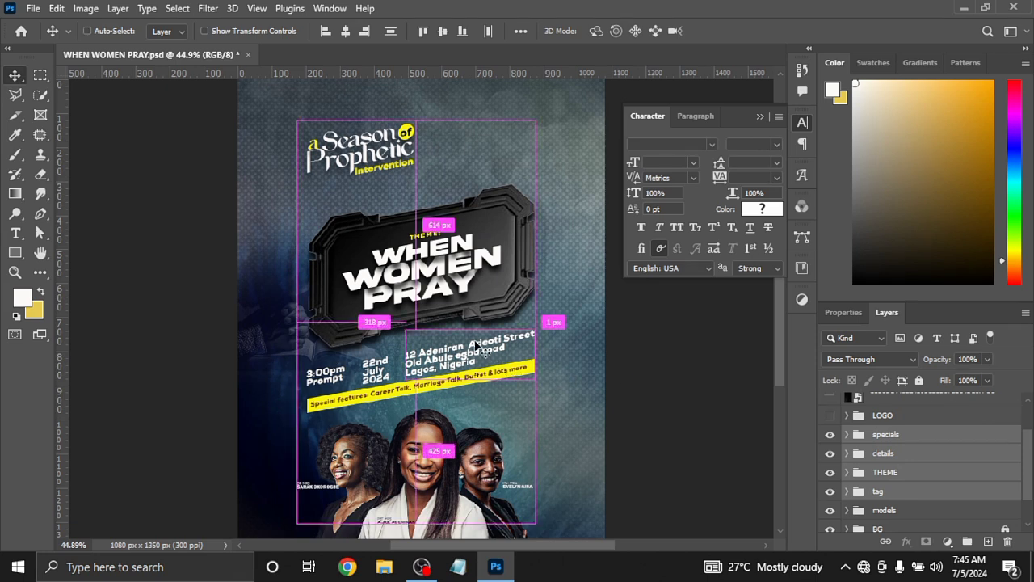
pyautogui.hotkey('ctrl', 't')
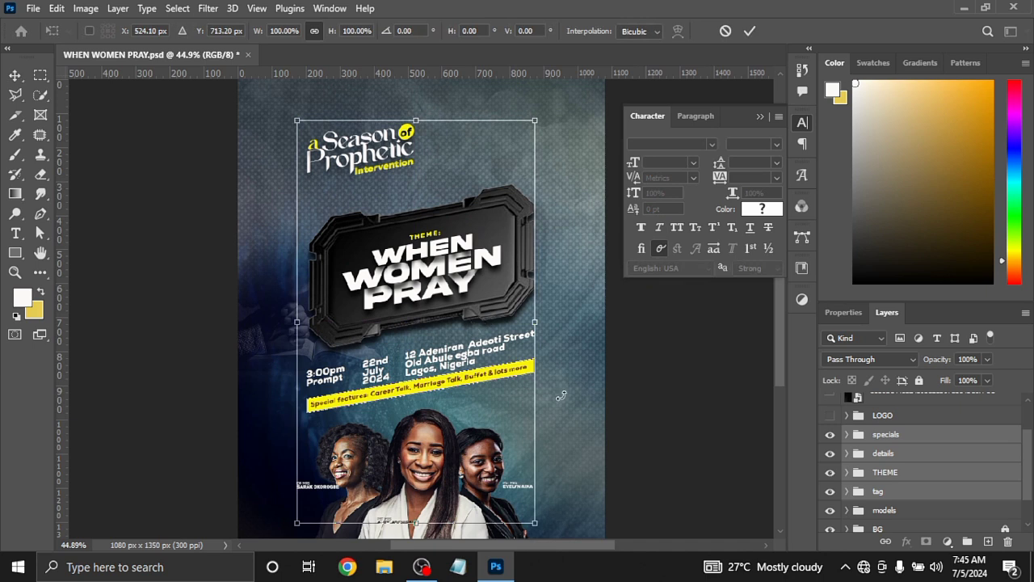
pyautogui.rightClick(440, 253)
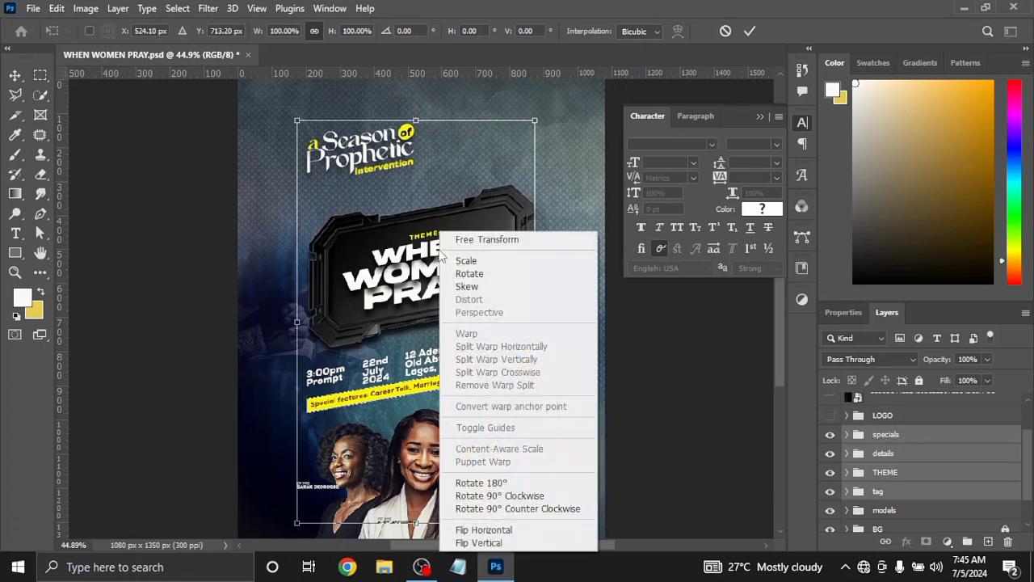
pyautogui.click(481, 288)
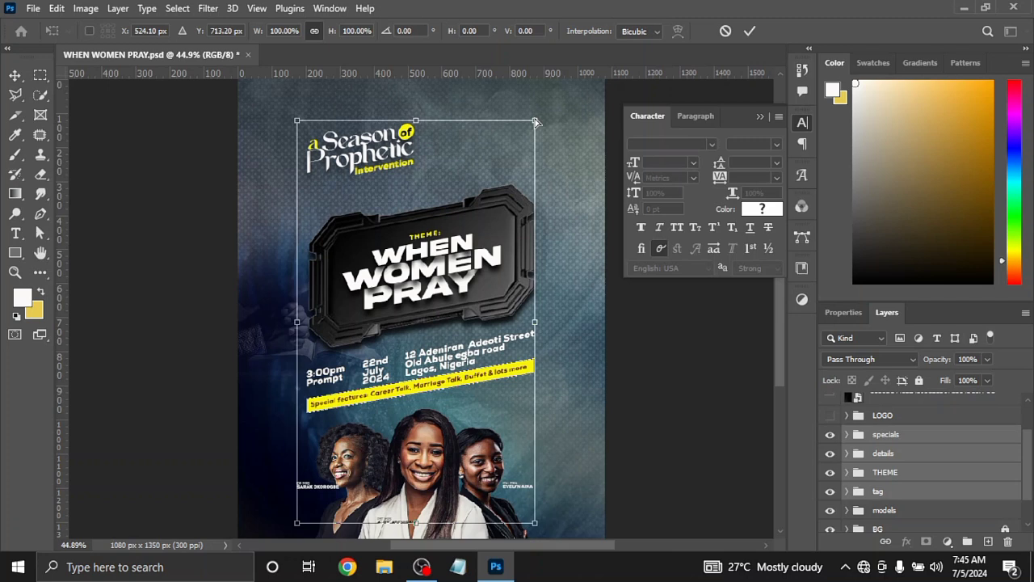
pyautogui.moveTo(535, 121); pyautogui.dragTo(536, 105)
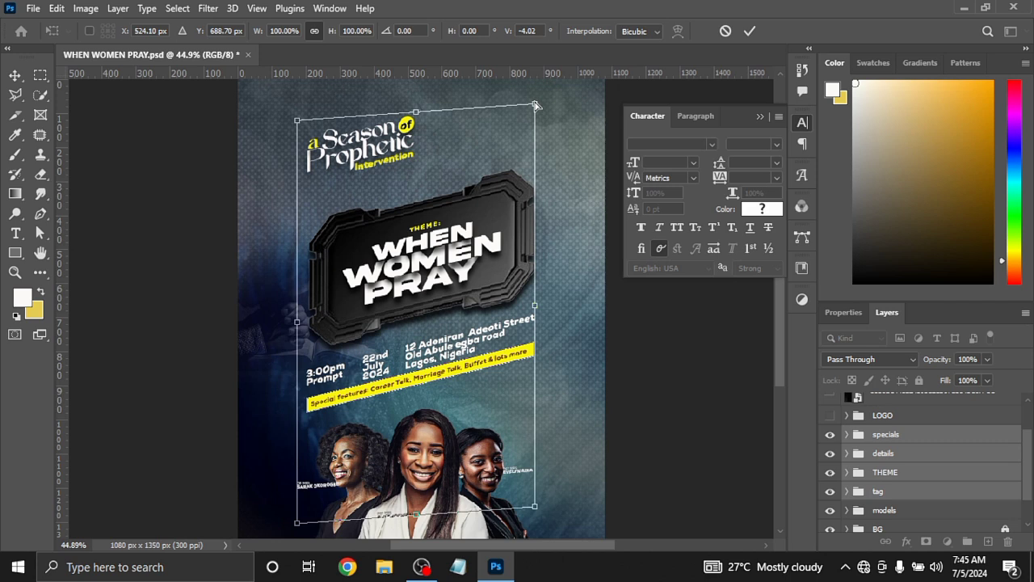
pyautogui.moveTo(537, 106)
pyautogui.mouseDown()
pyautogui.moveTo(536, 117)
pyautogui.moveTo(537, 94)
pyautogui.mouseUp()
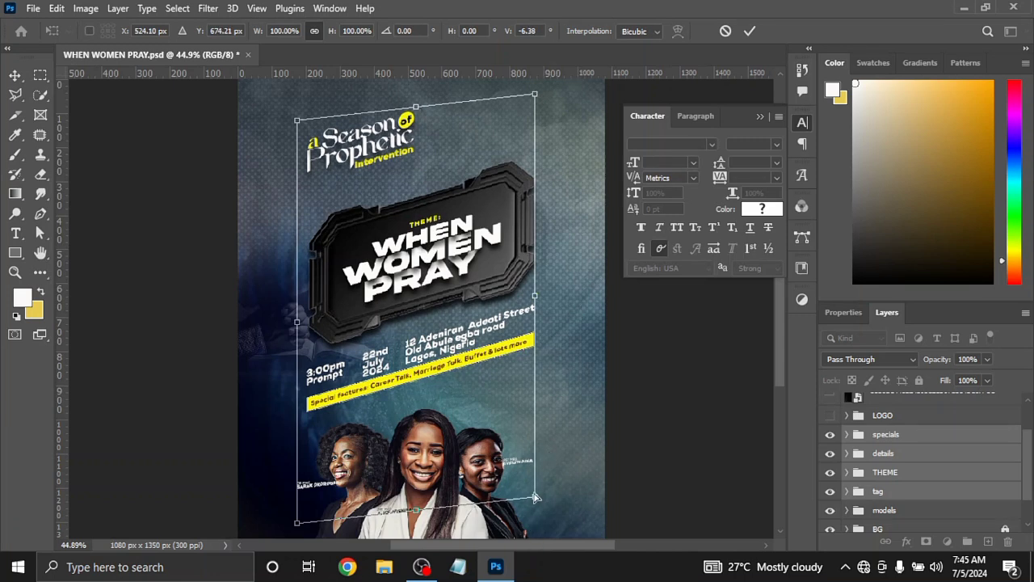
pyautogui.moveTo(534, 502); pyautogui.dragTo(544, 512)
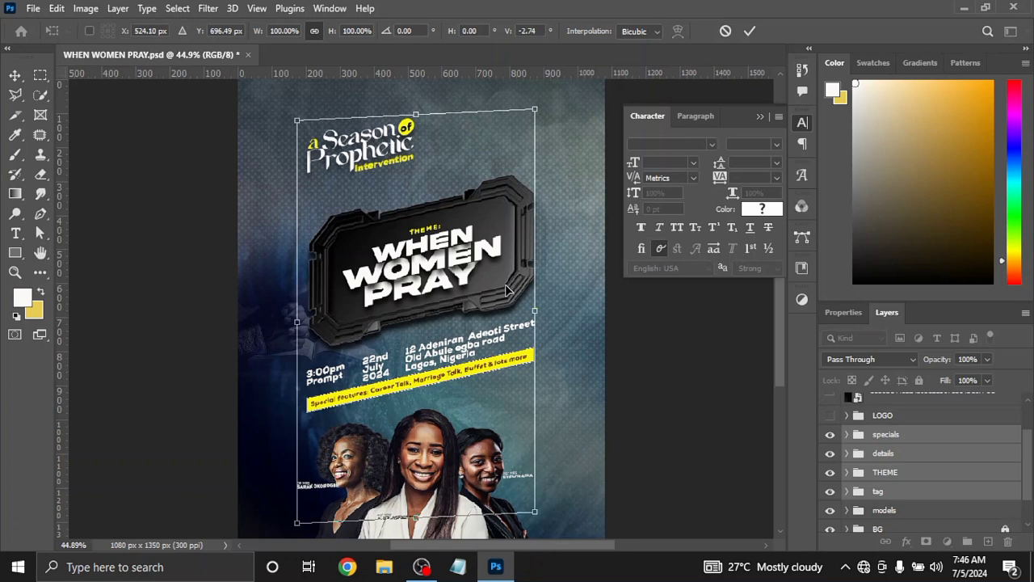
pyautogui.click(748, 32)
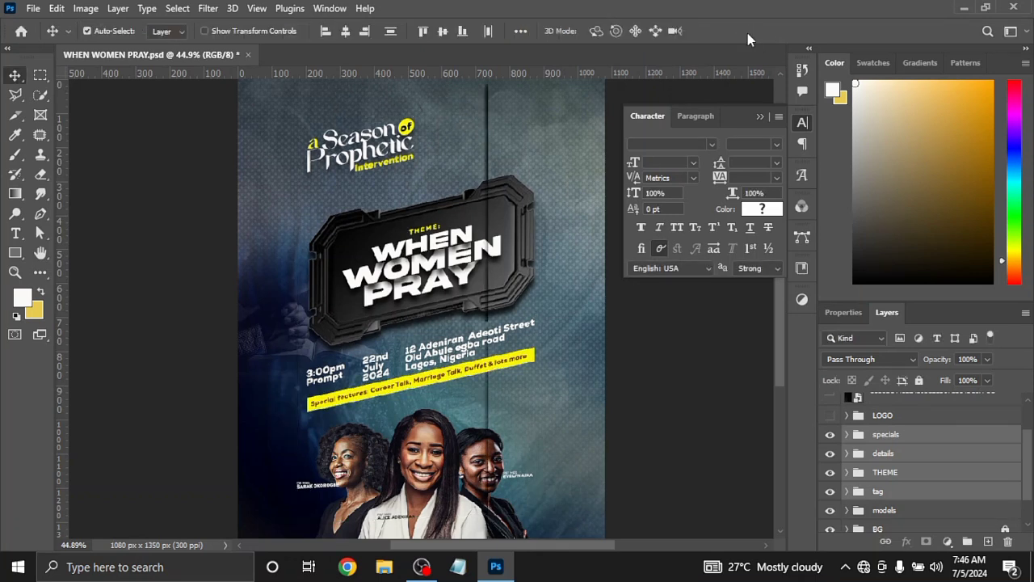
# Undo the skew and the reordering of the models group, and select only the specials group
pyautogui.press('ctrl')
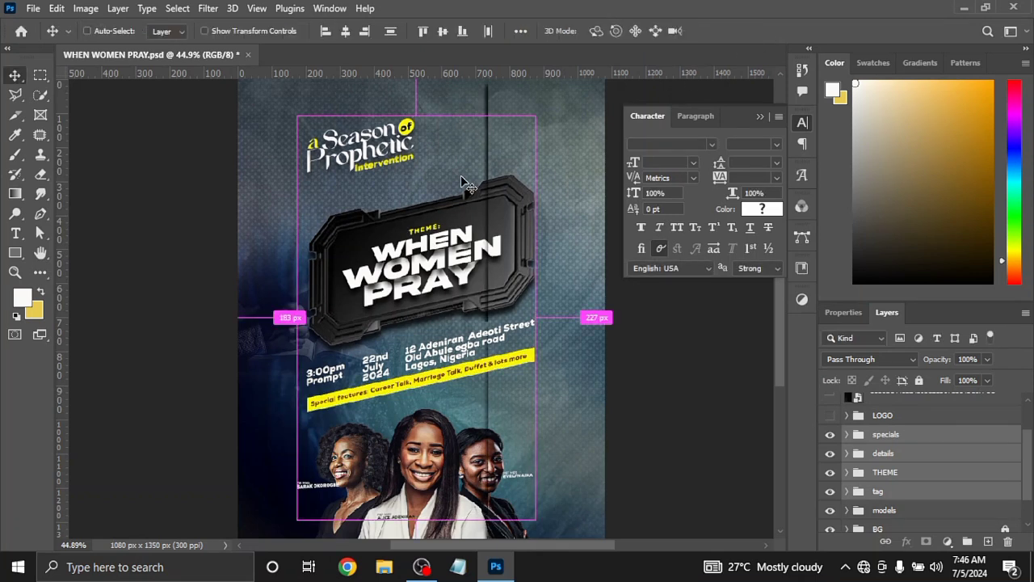
pyautogui.hotkey('ctrl', 'z')
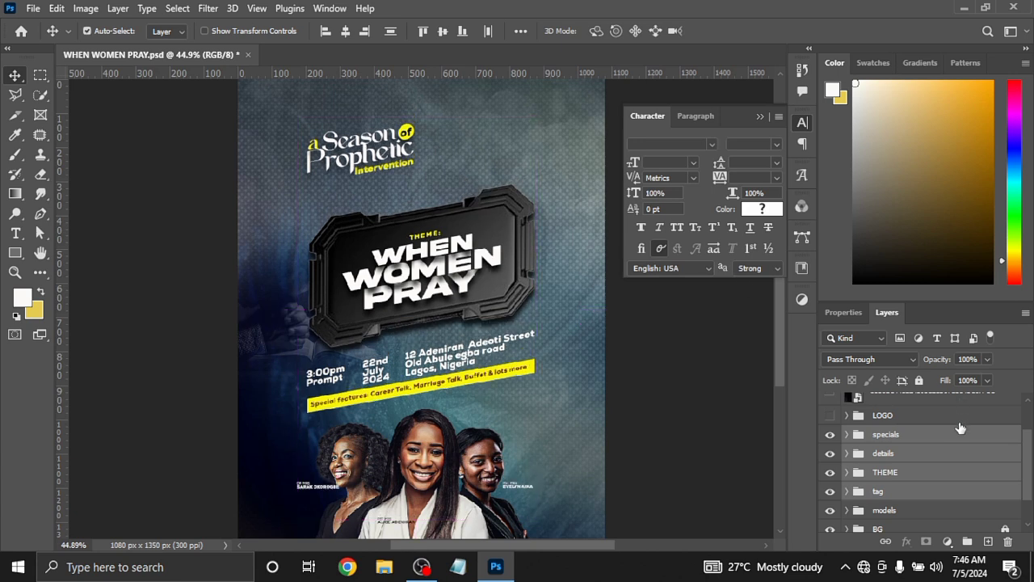
pyautogui.hotkey('ctrl', 'z')
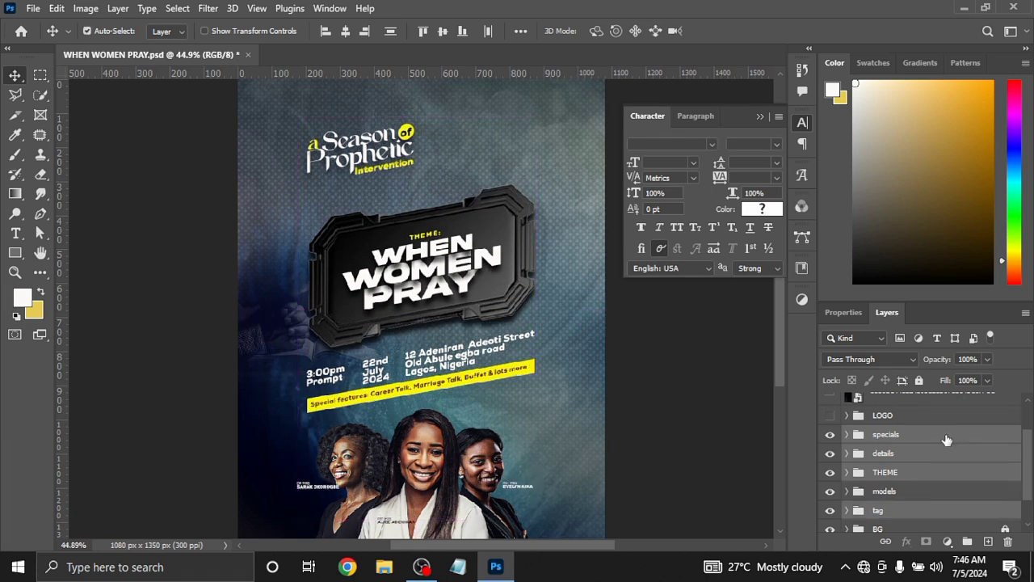
pyautogui.click(947, 439)
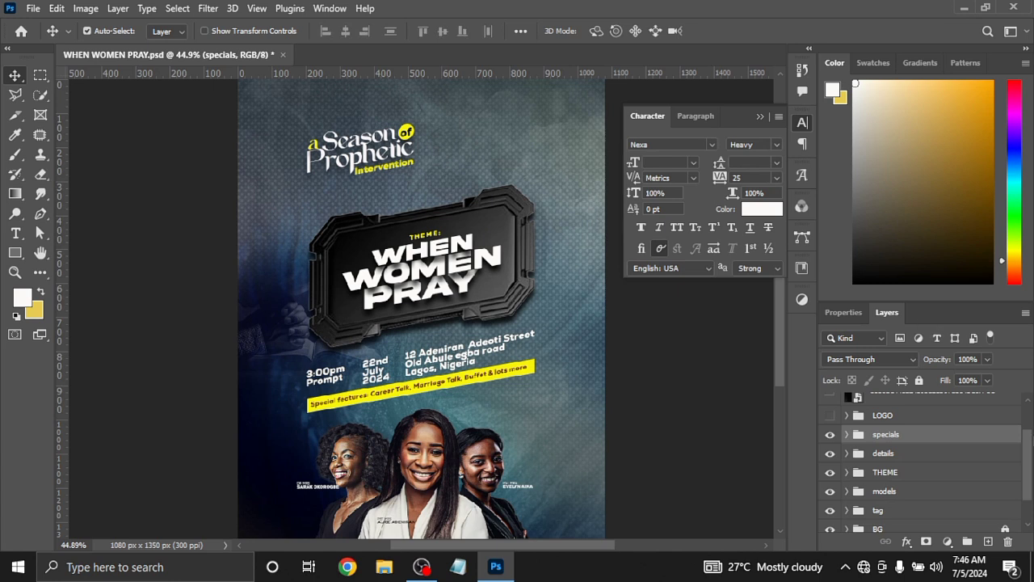
# Show the LOGO group and both light overlay layers above it again
pyautogui.moveTo(1026, 483); pyautogui.dragTo(1026, 418)
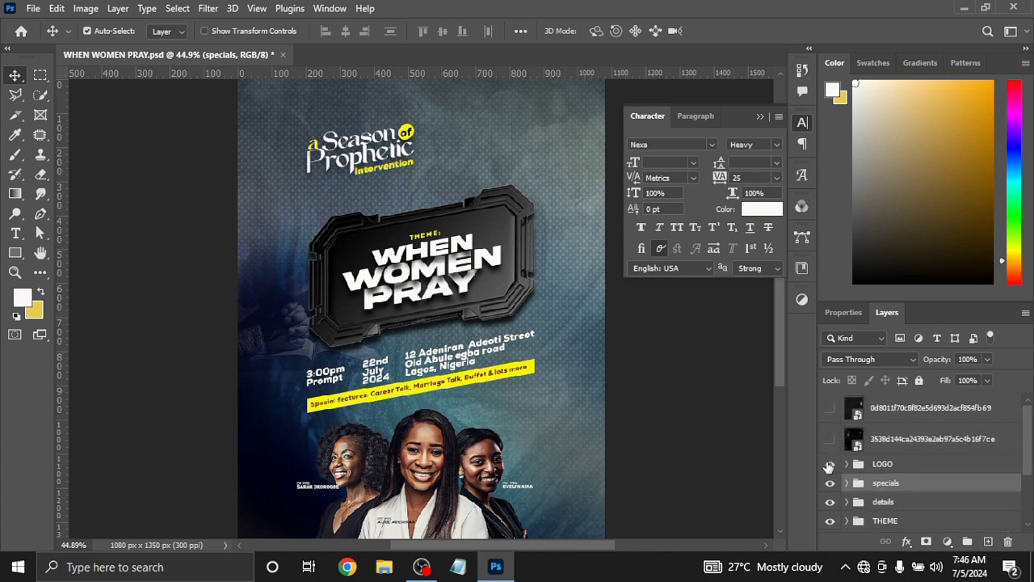
pyautogui.click(829, 464)
pyautogui.click(829, 439)
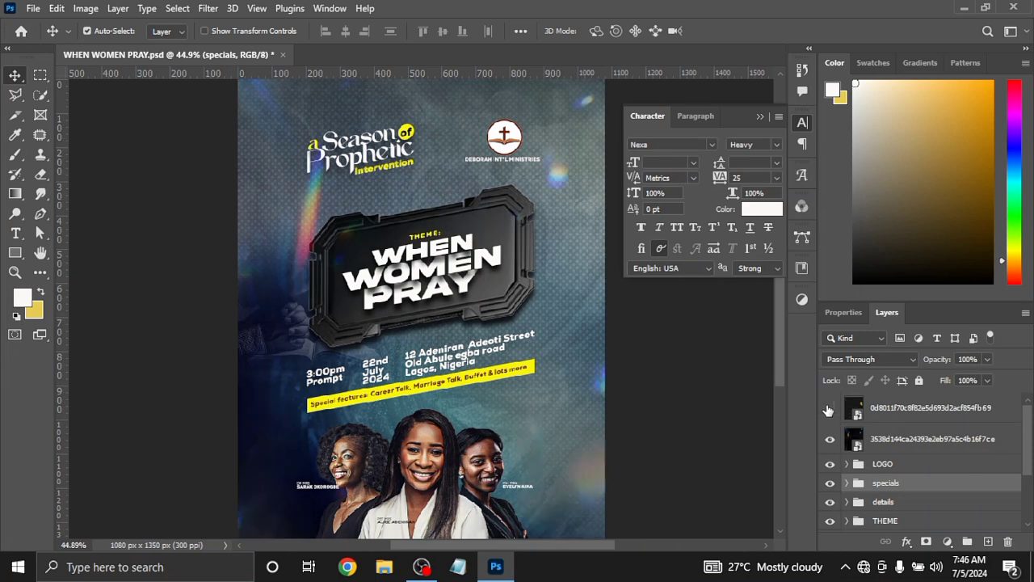
pyautogui.click(829, 408)
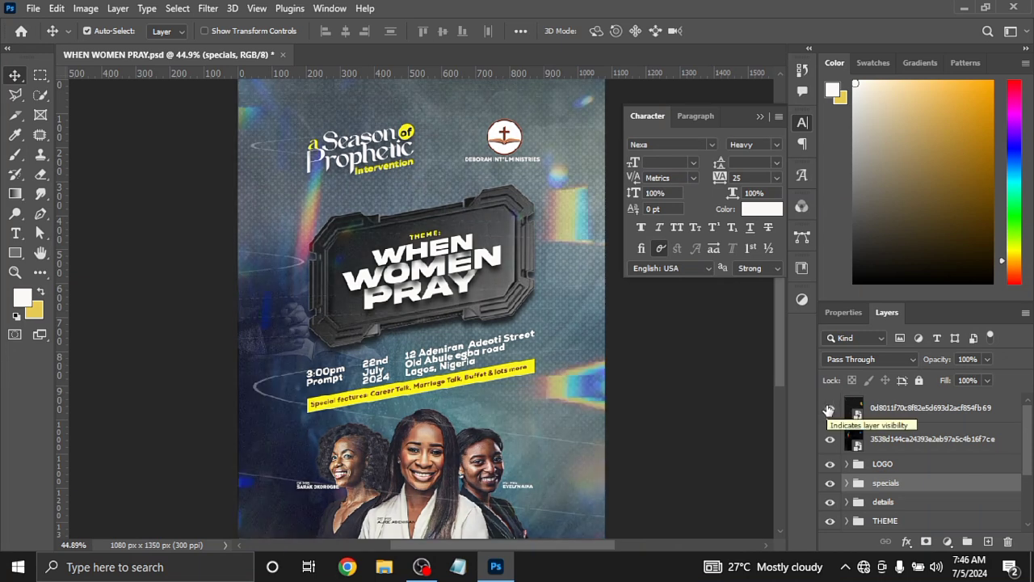